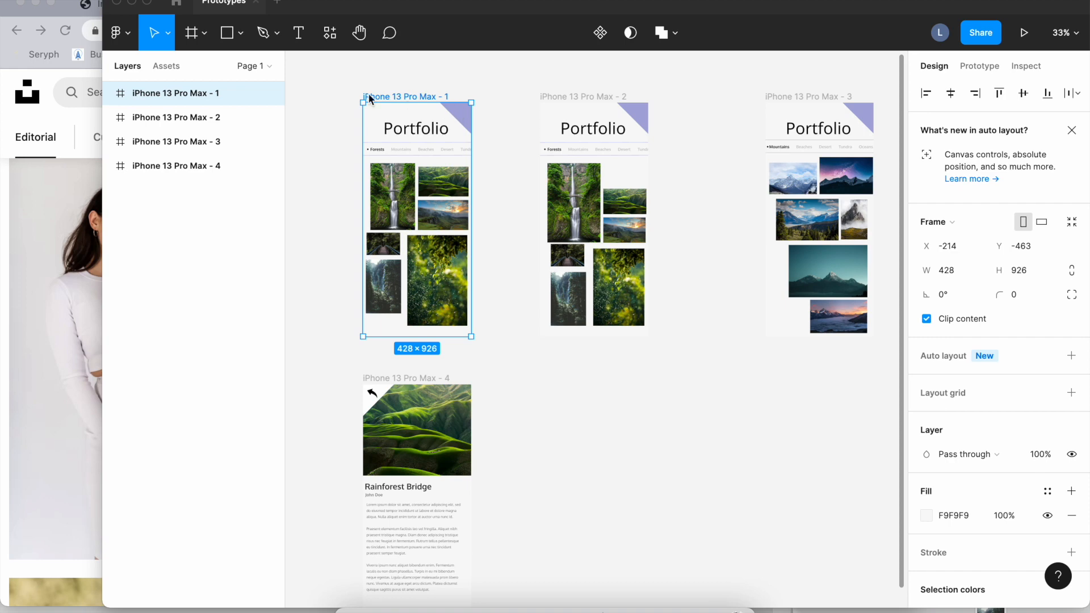
Examine the finished portfolio screens, looking at the header, category navigation and image layout of iPhone 13 Pro Max - 1.
left_click(323, 155)
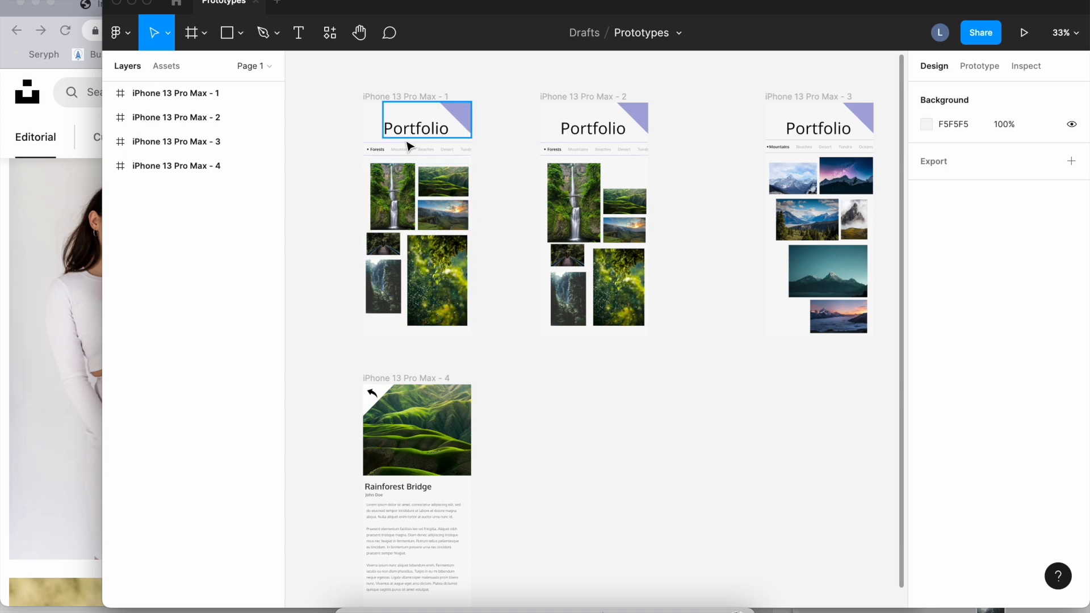
scroll(406, 142, "up", 5)
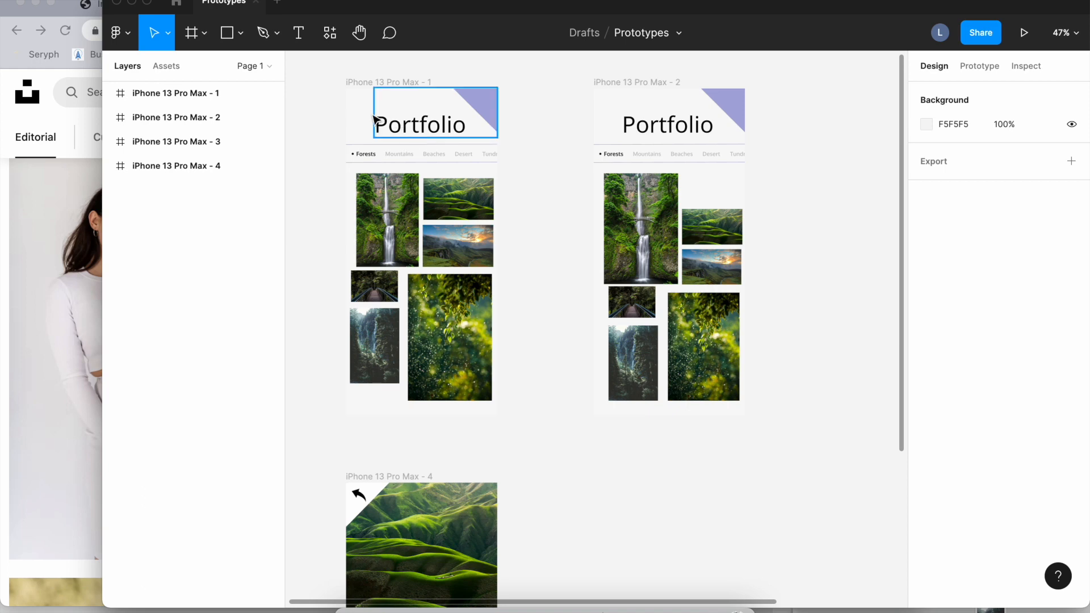
left_click(191, 98)
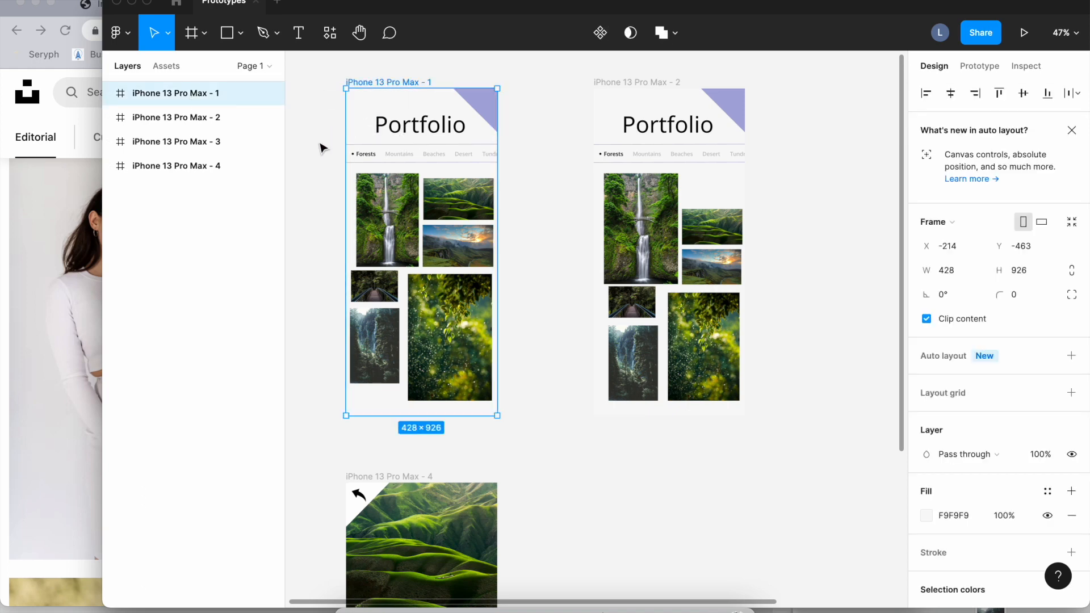
scroll(320, 145, "up", 1)
scroll(320, 144, "right", 1)
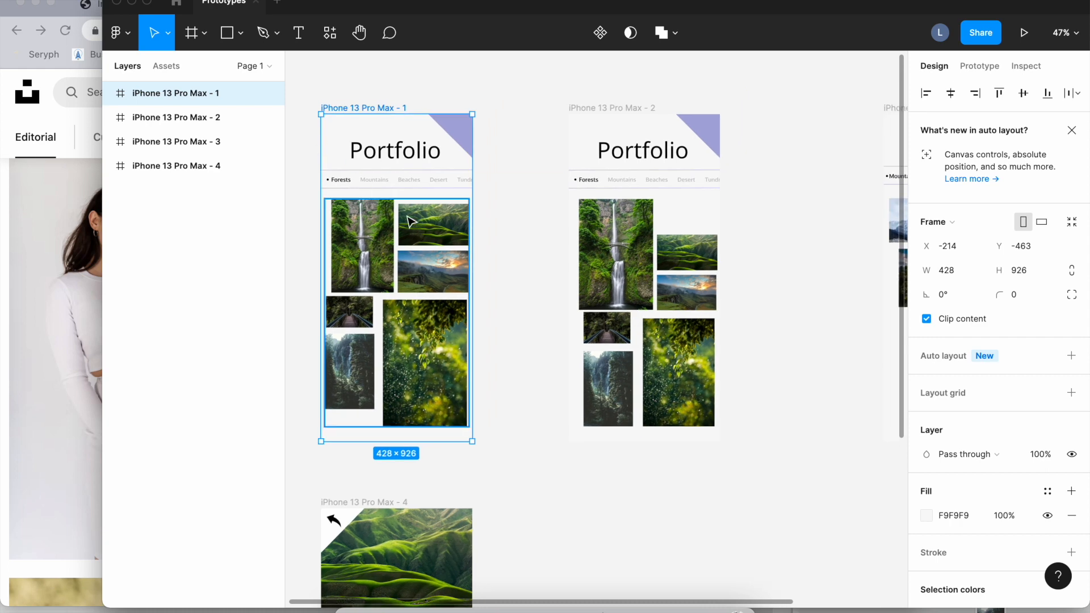
left_click(316, 180)
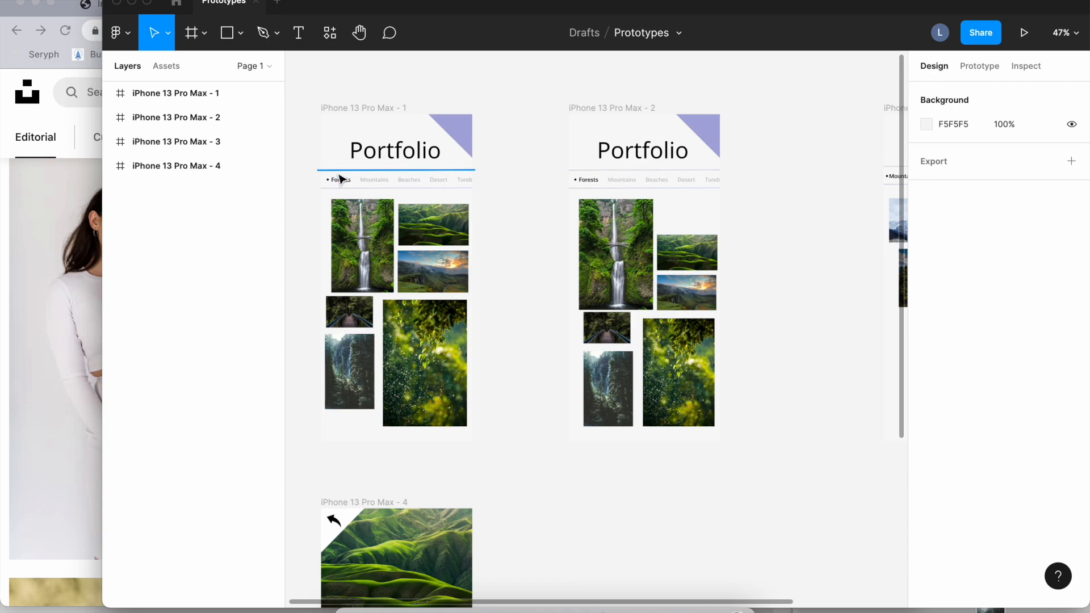
scroll(392, 185, "down", 7)
scroll(479, 187, "up", 8)
scroll(479, 188, "left", 2)
scroll(479, 188, "down", 7)
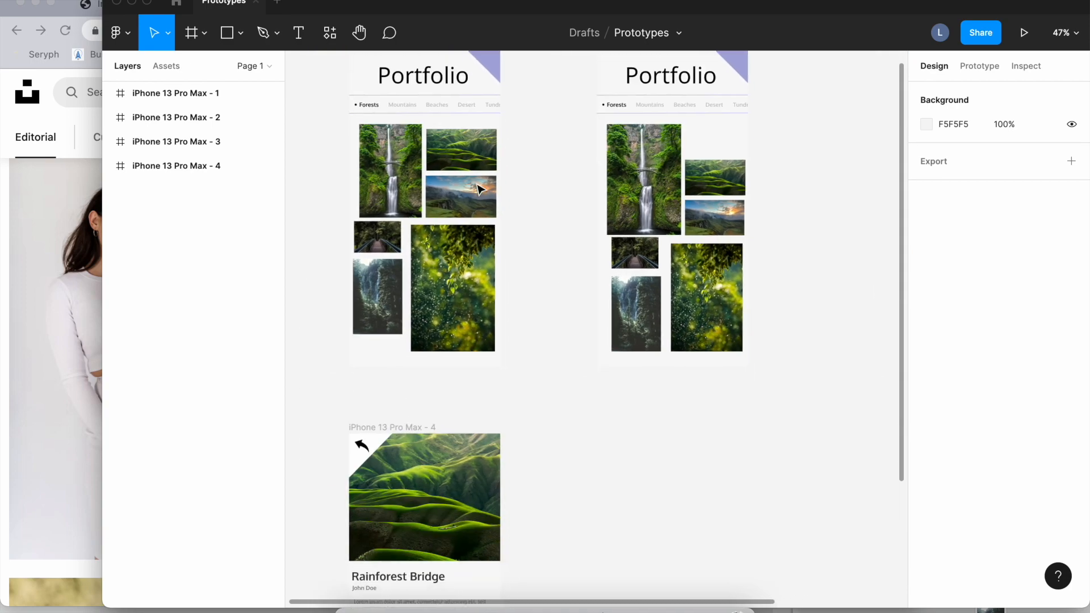
scroll(479, 187, "right", 4)
scroll(479, 187, "up", 9)
scroll(480, 189, "down", 7)
scroll(480, 189, "left", 5)
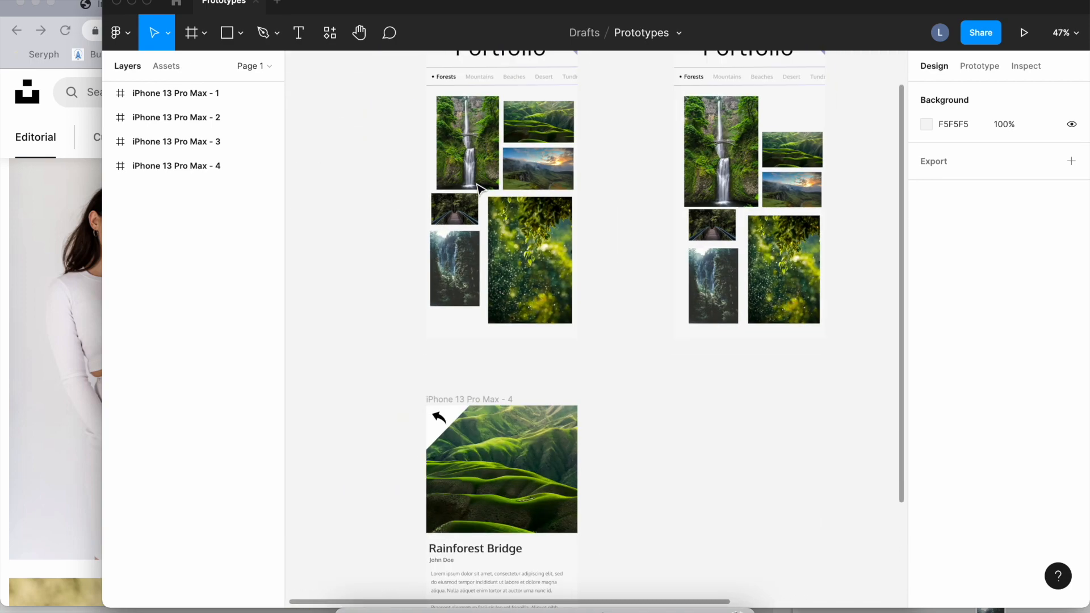
scroll(480, 189, "up", 2)
scroll(480, 189, "down", 1)
scroll(480, 189, "up", 2)
scroll(479, 189, "down", 2)
scroll(480, 189, "right", 2)
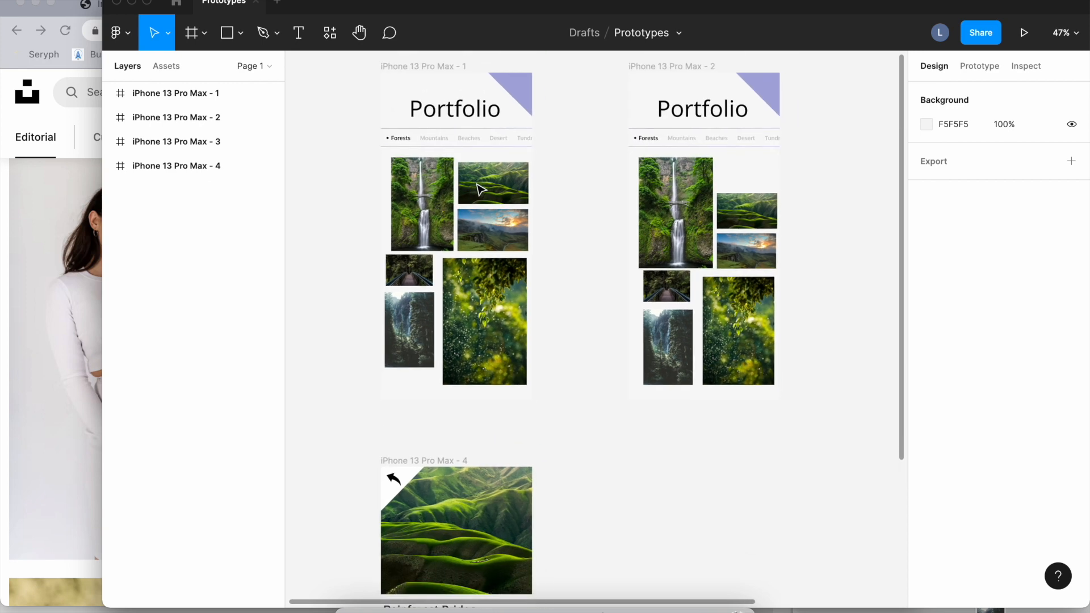
scroll(479, 189, "up", 5)
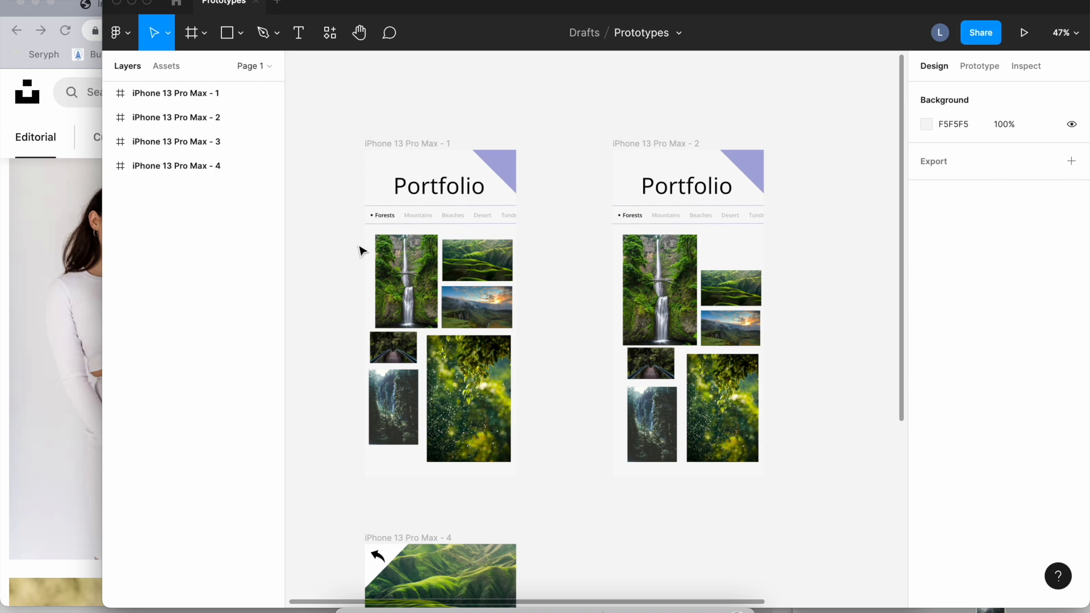
left_click(384, 149)
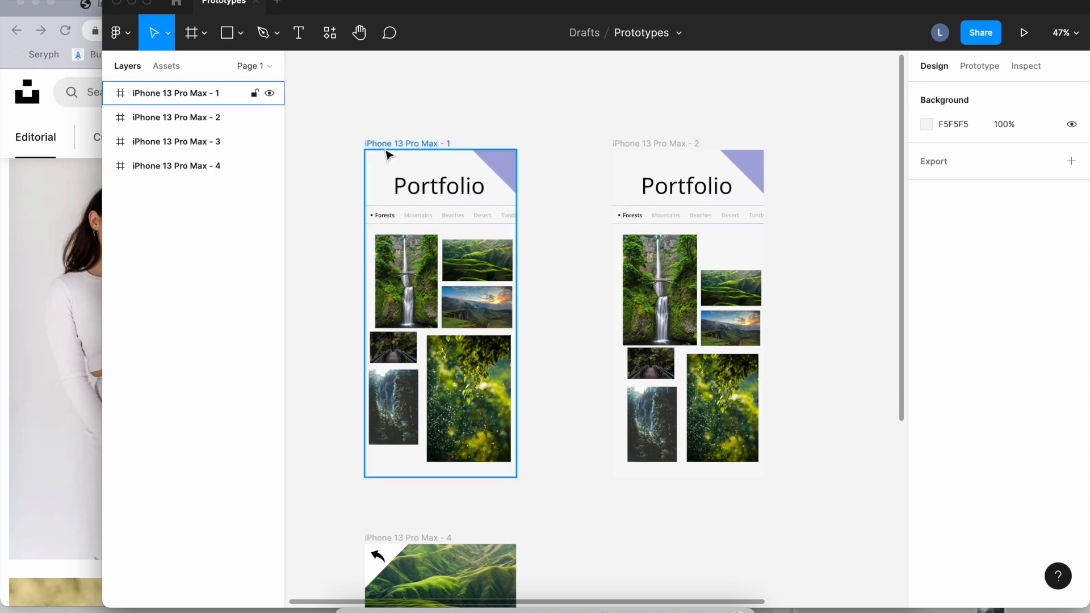
scroll(385, 150, "down", 3)
scroll(385, 150, "up", 3)
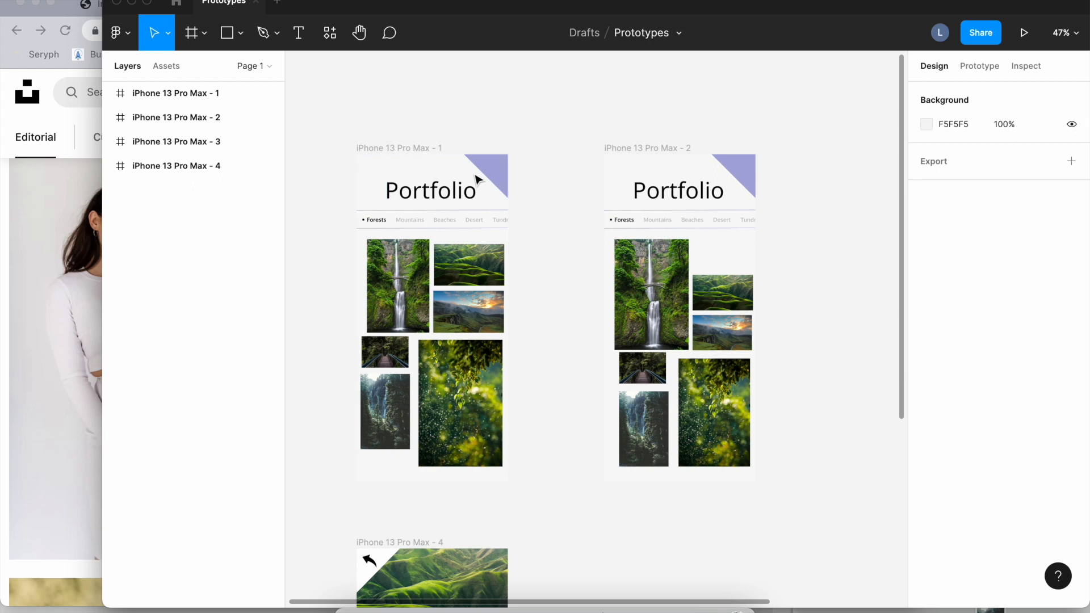
scroll(476, 179, "down", 5)
scroll(476, 180, "up", 3)
scroll(475, 179, "down", 1)
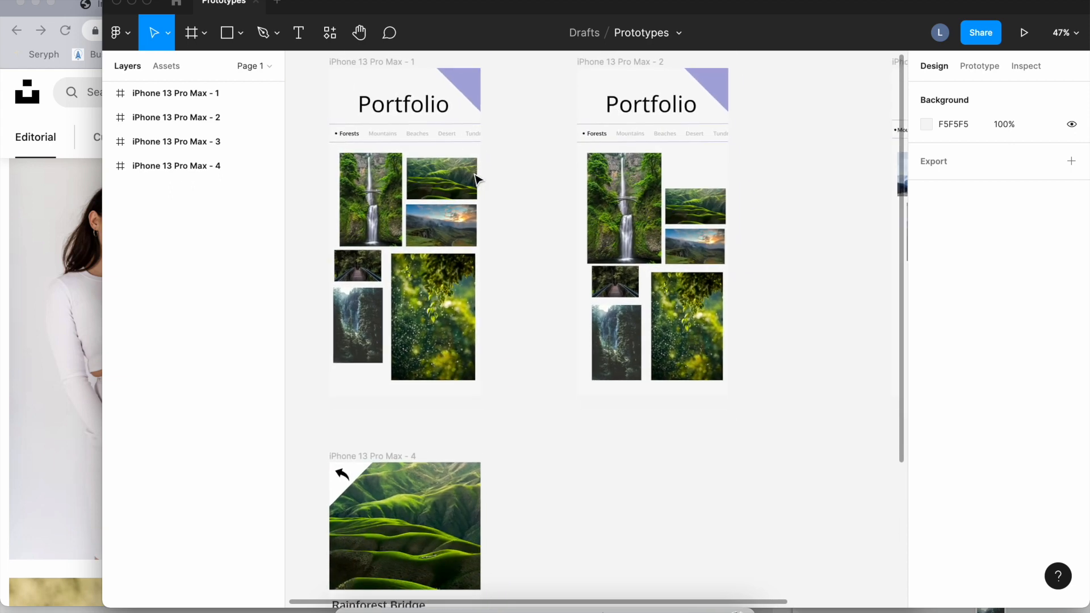
scroll(476, 180, "up", 2)
scroll(479, 179, "up", 2)
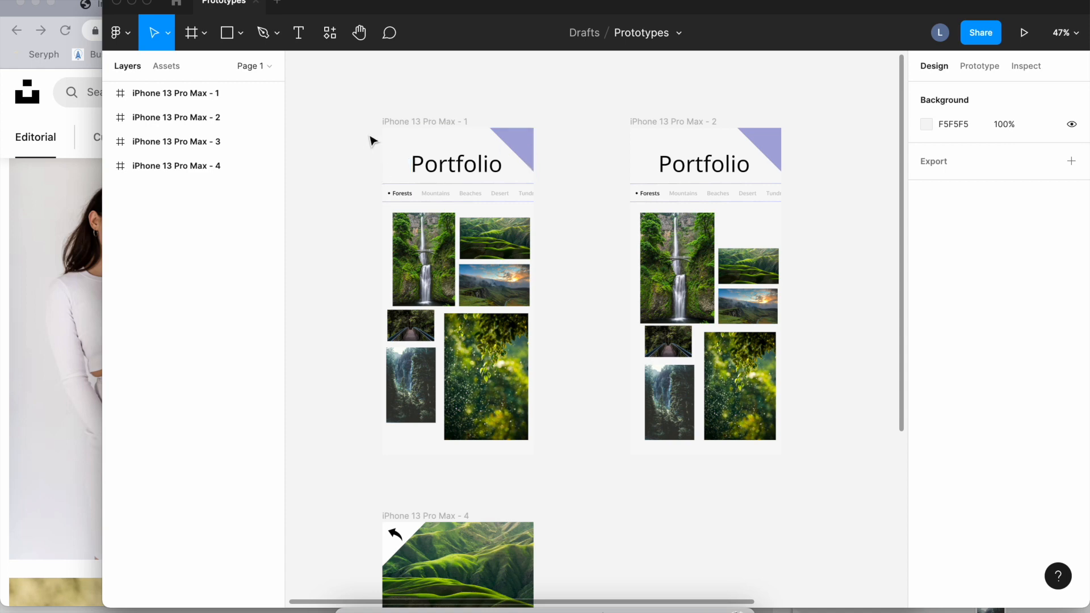
Add a blank iPhone 13 Pro Max frame and place it beside the Rainforest Bridge screen at about X 753, Y 685.
left_click(203, 34)
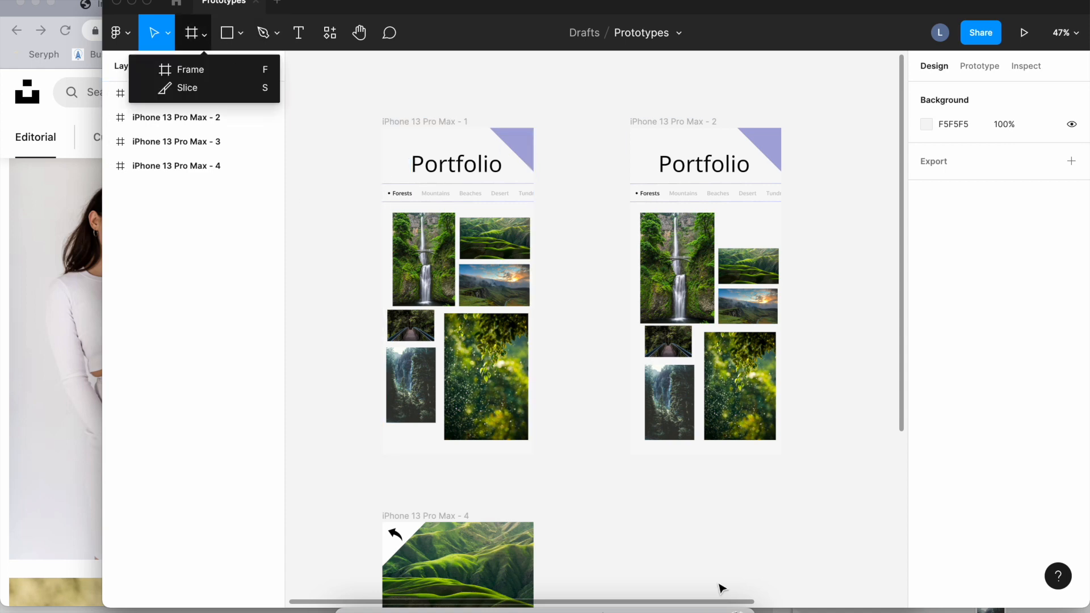
scroll(721, 587, "down", 9)
scroll(720, 586, "right", 3)
scroll(722, 588, "down", 3)
scroll(721, 589, "right", 2)
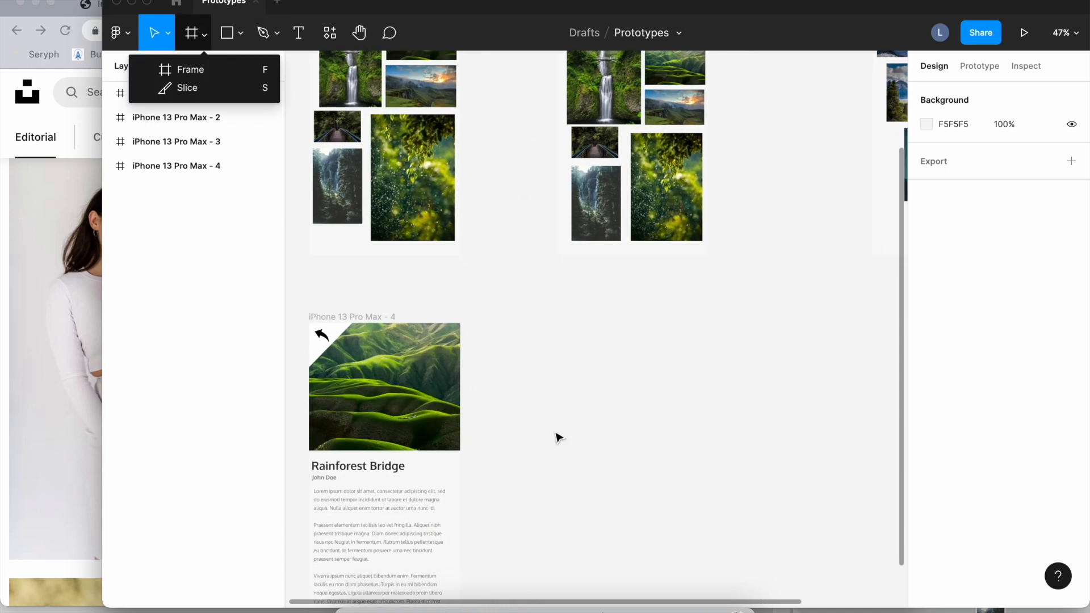
left_click(208, 69)
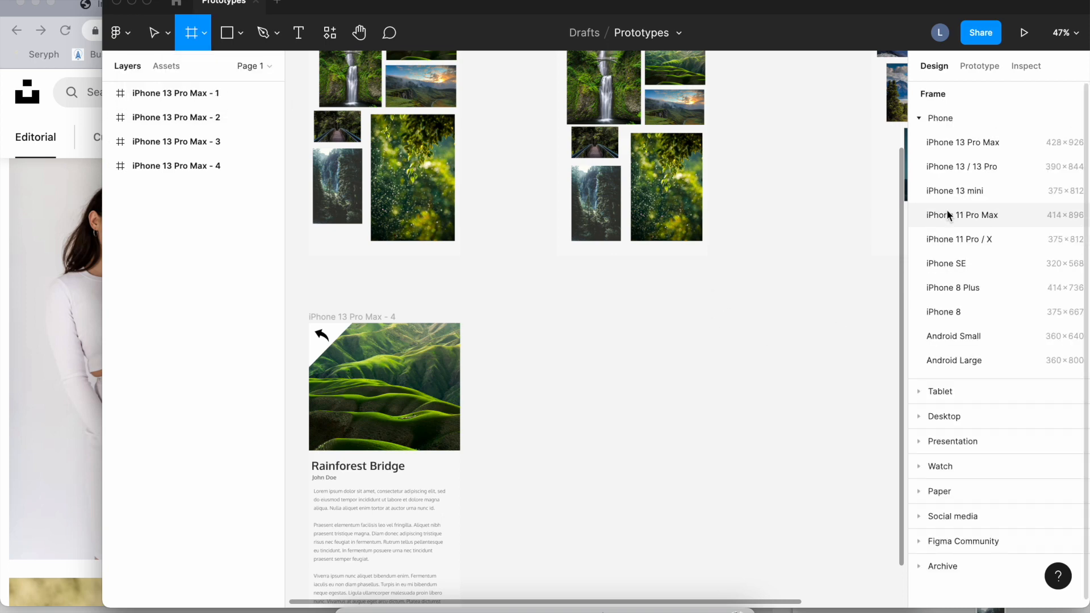
left_click(941, 142)
left_click_drag(838, 312, 572, 410)
scroll(470, 376, "down", 2)
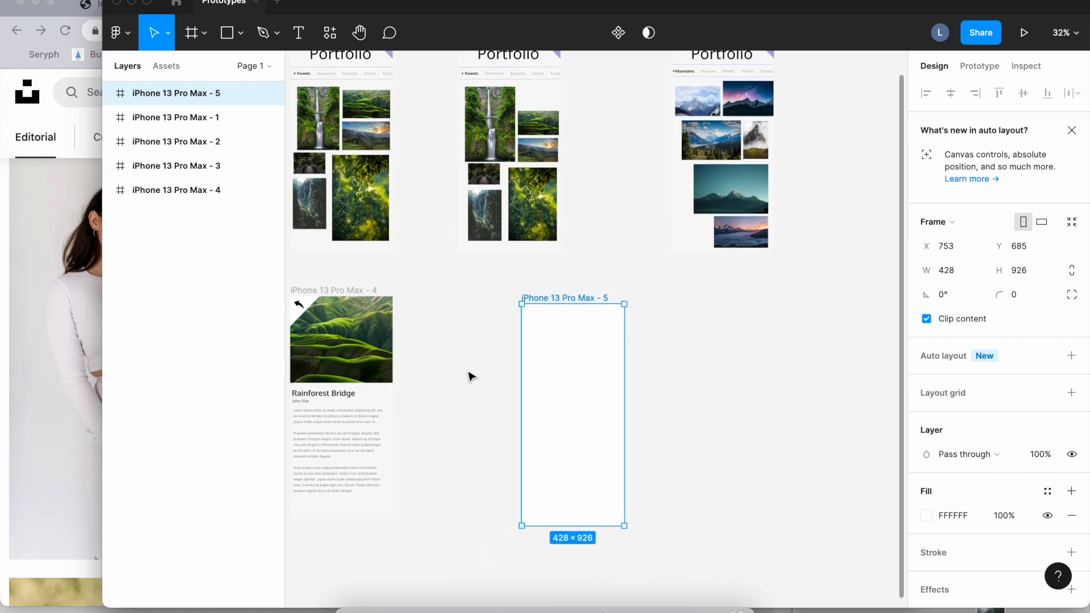
Check the header group of the first screen, then try a triangle in the blank frame's upper-right corner and delete it.
scroll(391, 130, "up", 3)
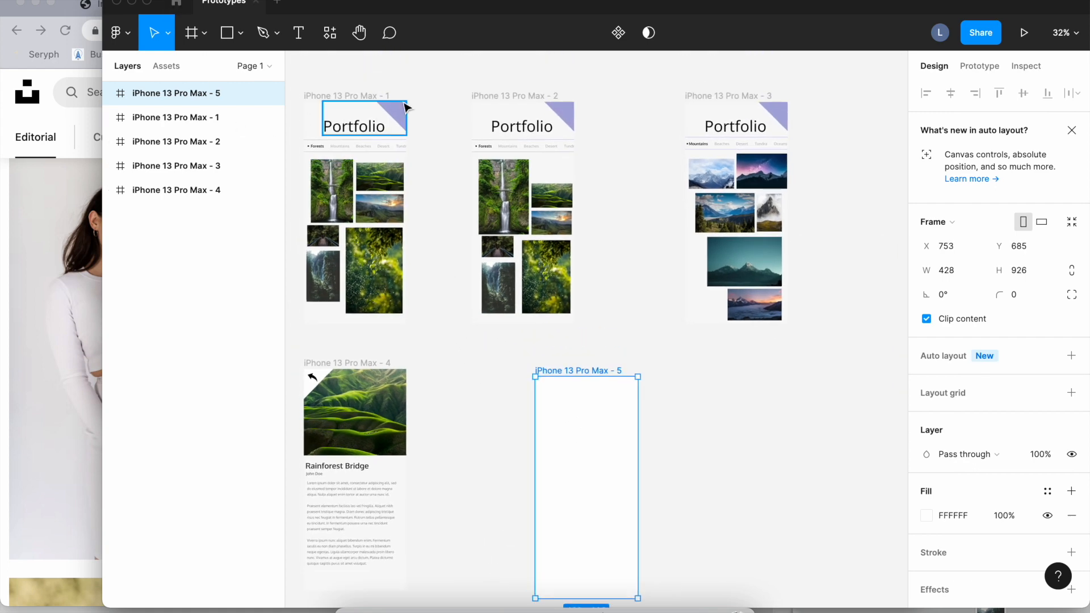
left_click(404, 107)
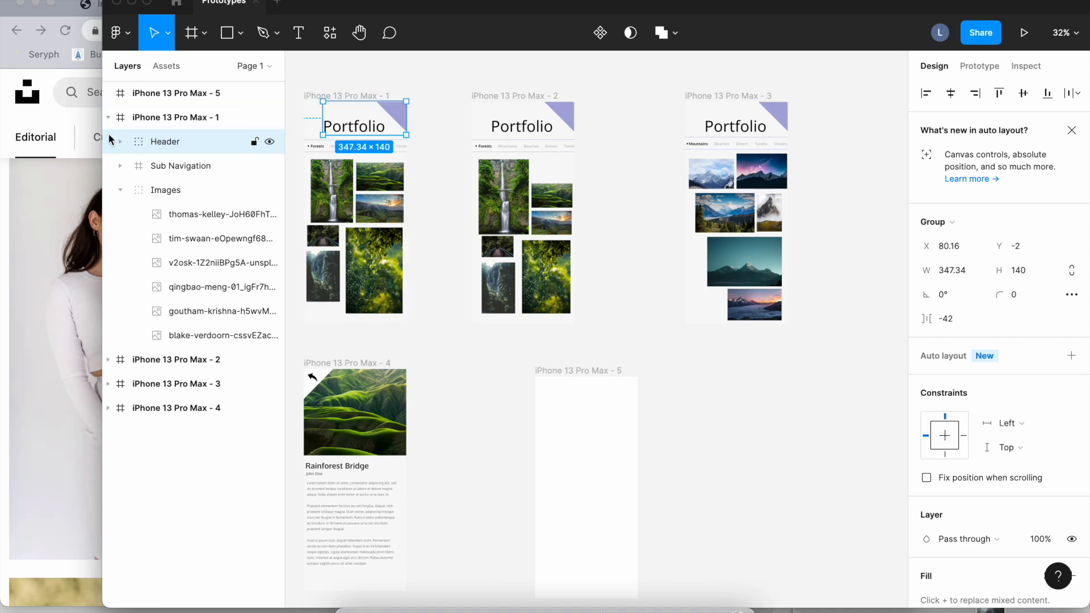
left_click(109, 117)
left_click(227, 32)
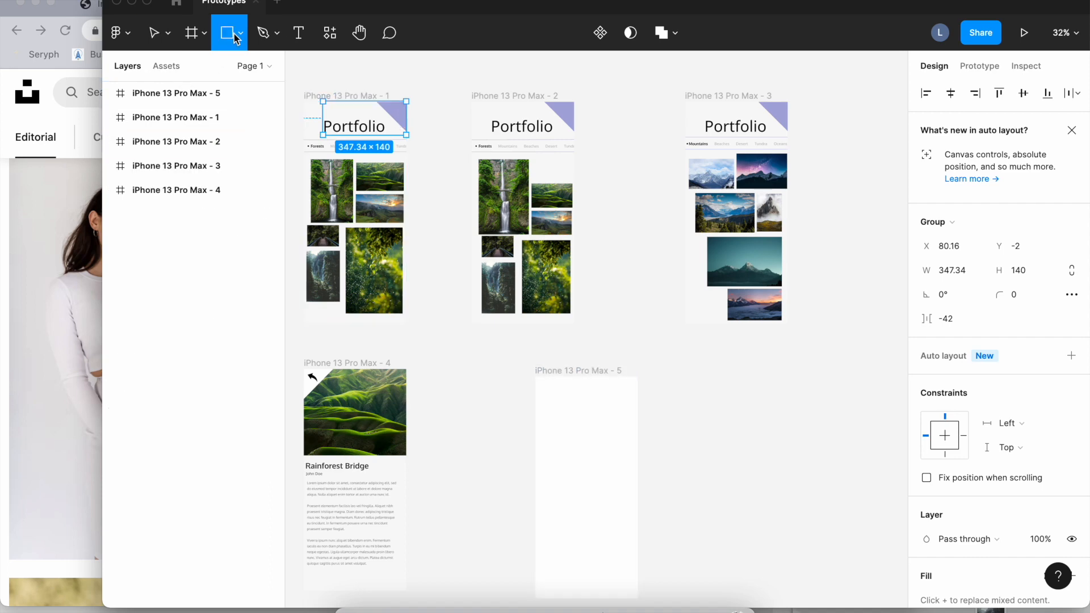
left_click(240, 33)
left_click(243, 142)
left_click_drag(593, 377, 647, 431)
key("Delete")
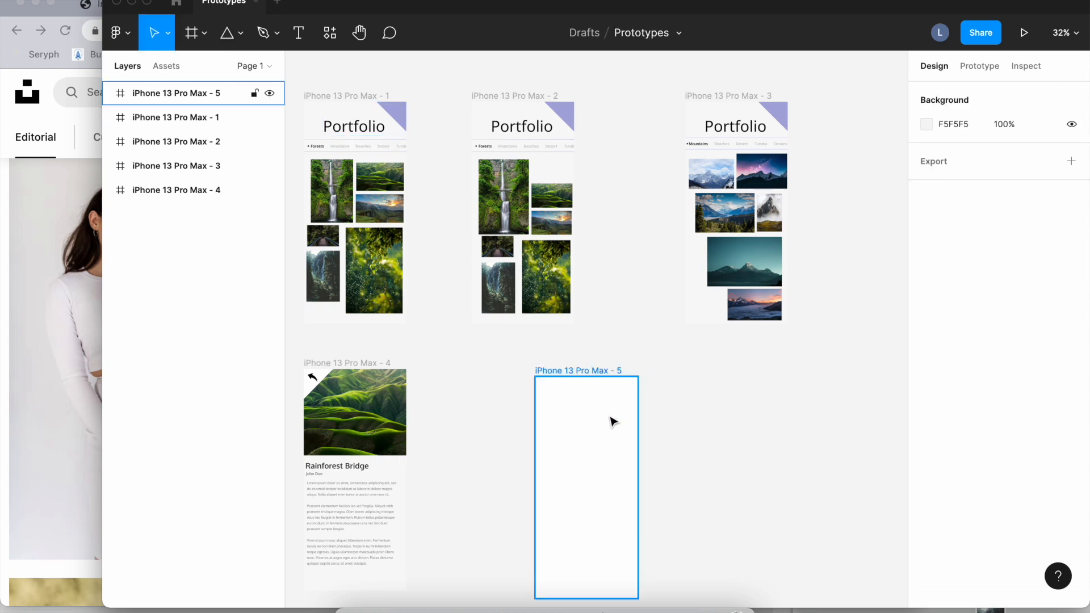
Try drawing the corner shape with the Pen tool near the top of the blank frame and undo it.
left_click(263, 33)
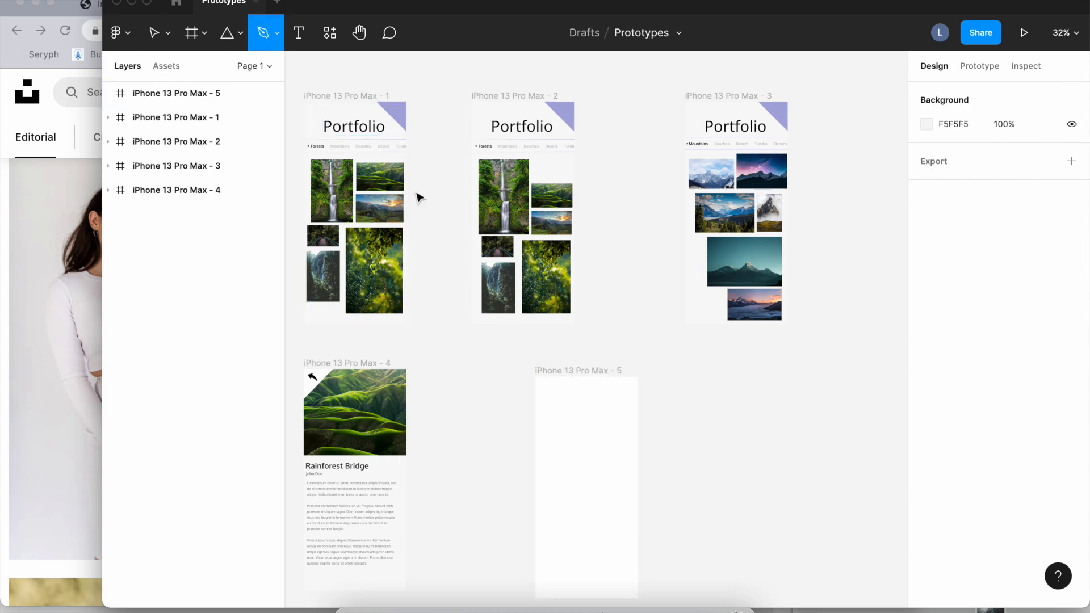
left_click(573, 380)
left_click(623, 421)
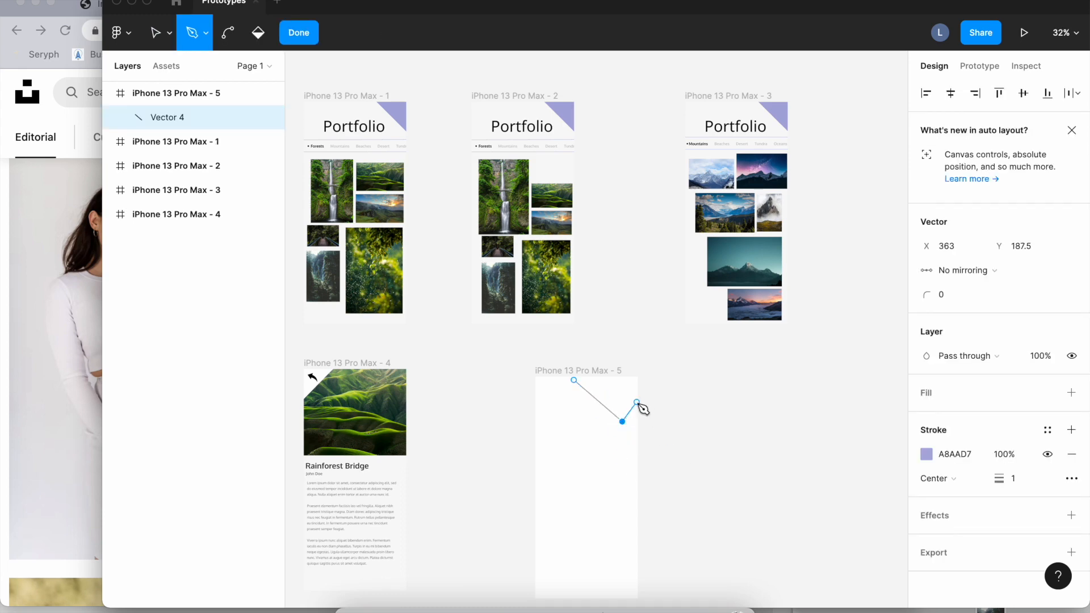
key("super+z")
key("Escape")
Try the placeholder text "grgrrg" near the top of the blank frame and delete it.
left_click(300, 32)
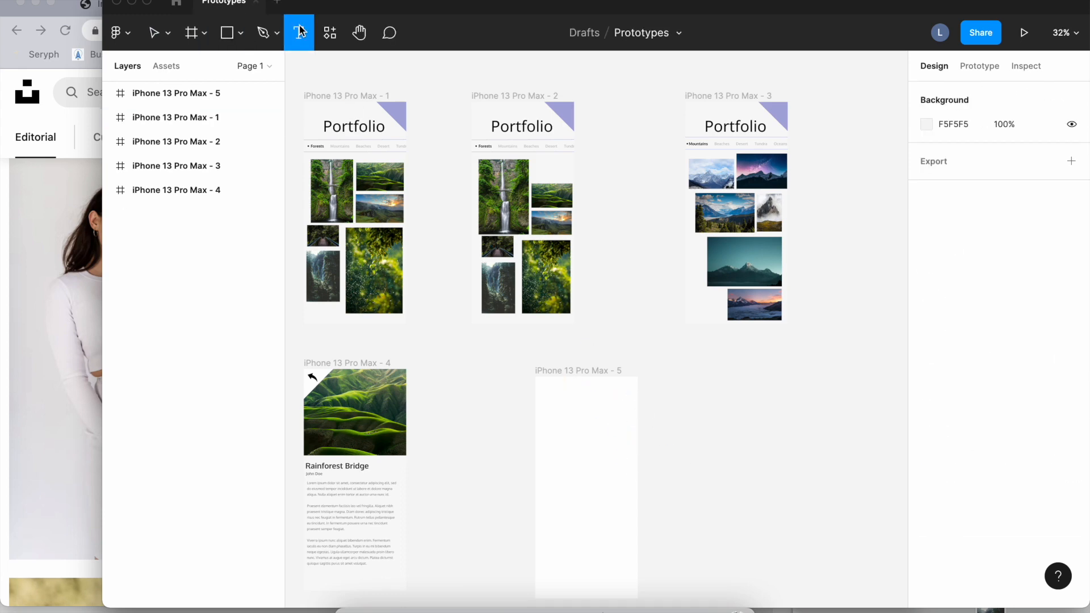
left_click(585, 410)
type("grgrrg")
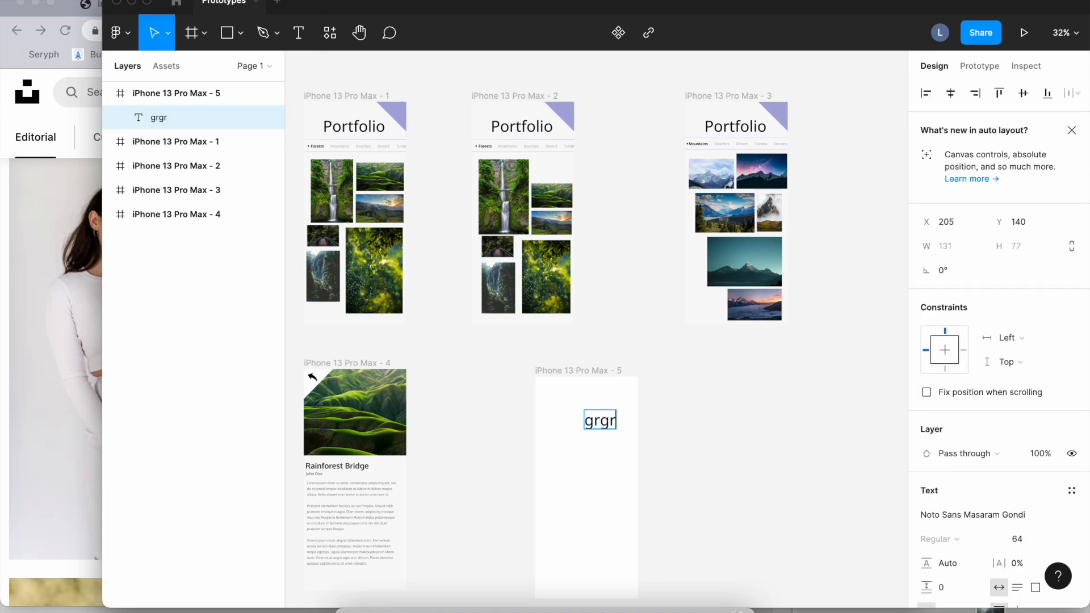
key("Escape")
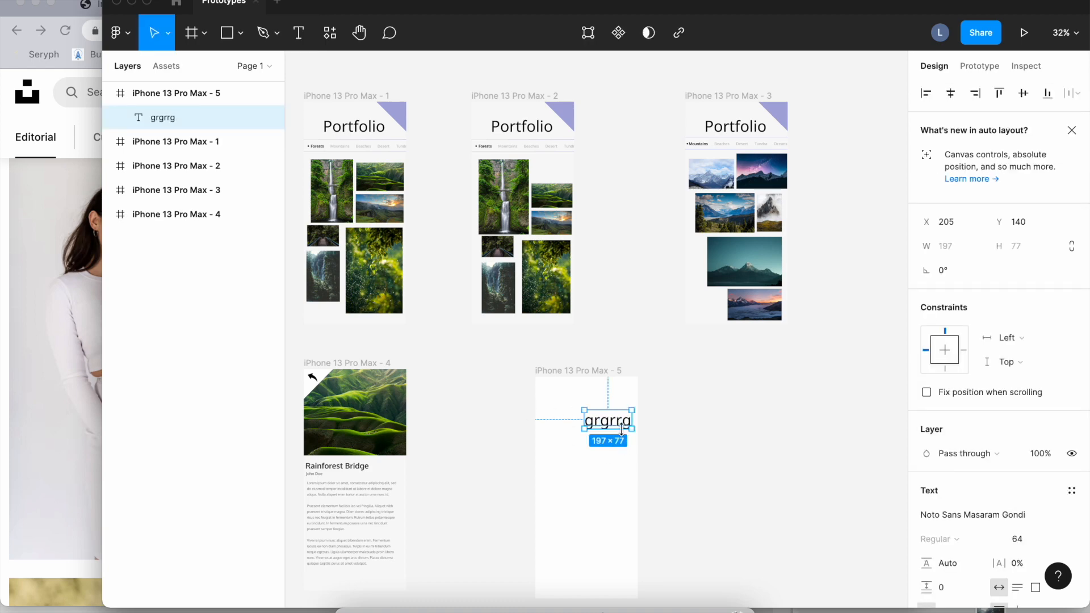
key("Delete")
Draw a horizontal line about 834 wide across the blank frame from its left edge, at about Y 162.
scroll(498, 189, "up", 2)
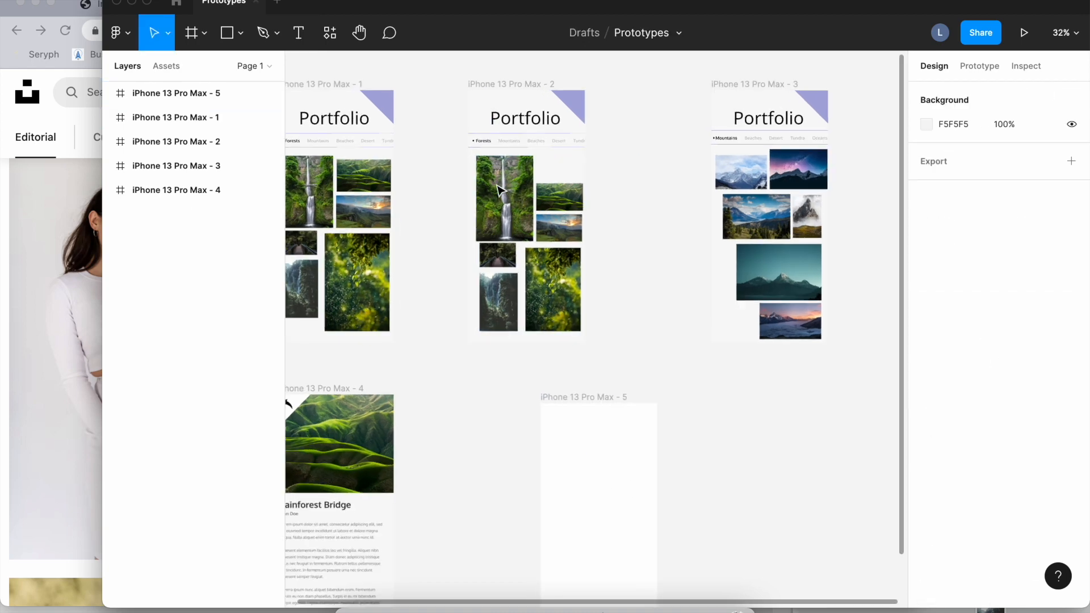
scroll(499, 189, "up", 5)
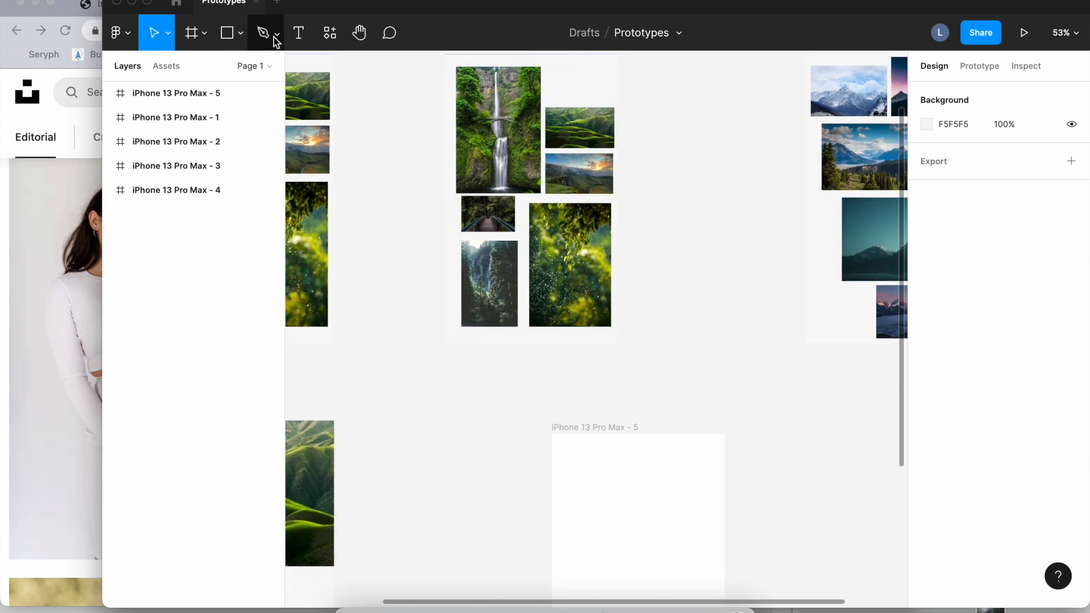
left_click(240, 33)
left_click(213, 87)
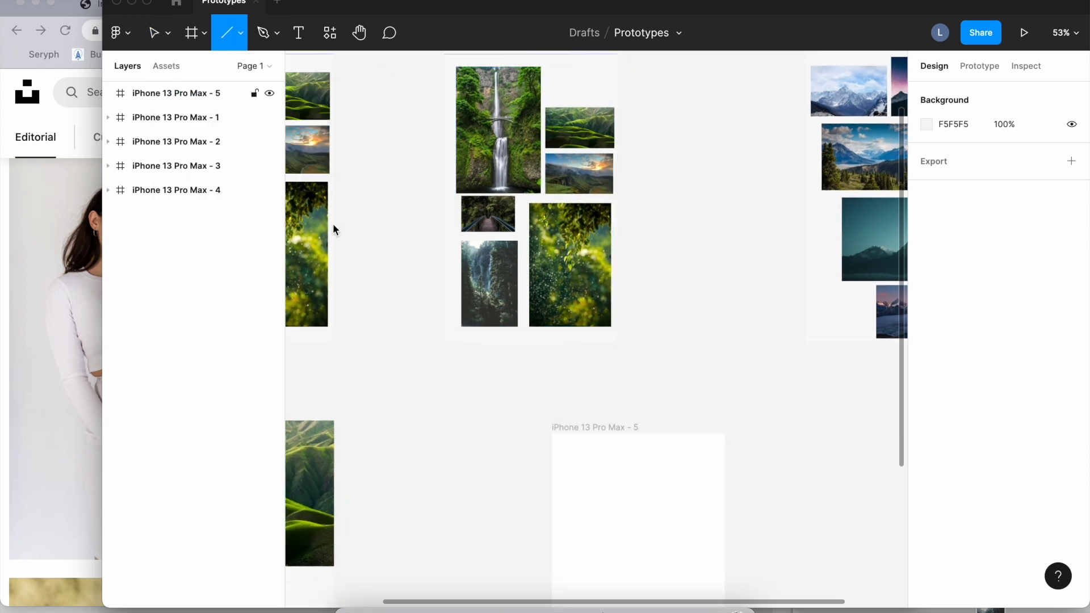
left_click_drag(550, 500, 896, 499)
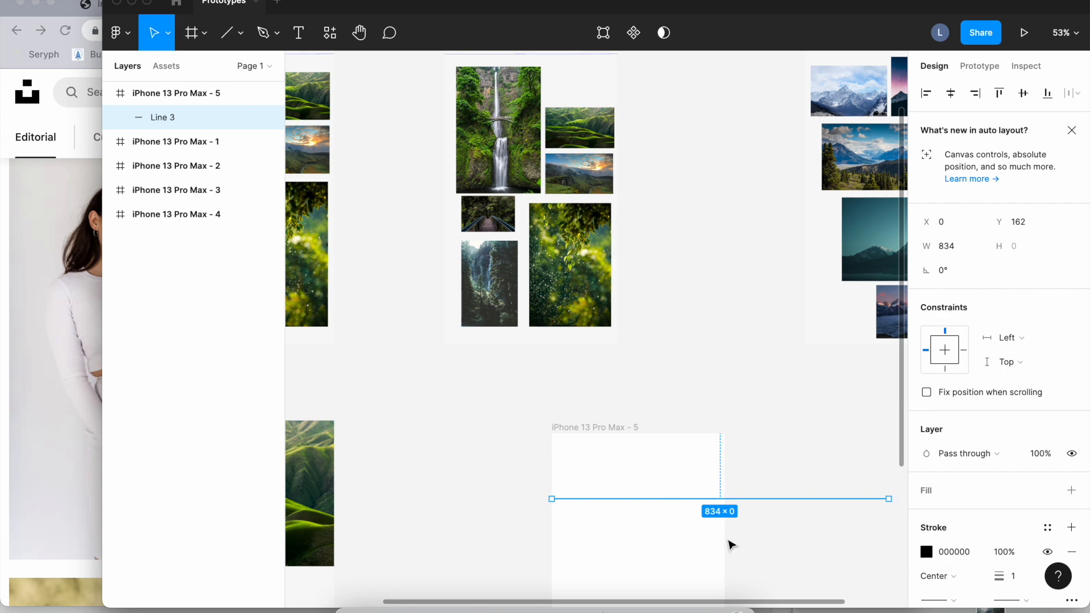
left_click(540, 534)
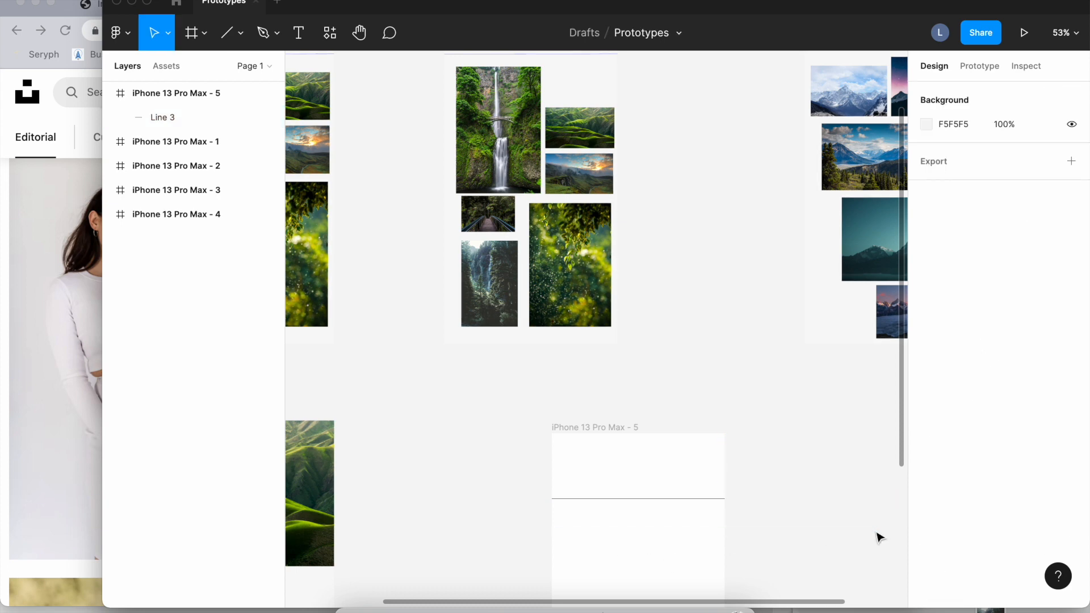
Try a thin frame about 440 by 20 below the horizontal line and delete it.
key("f")
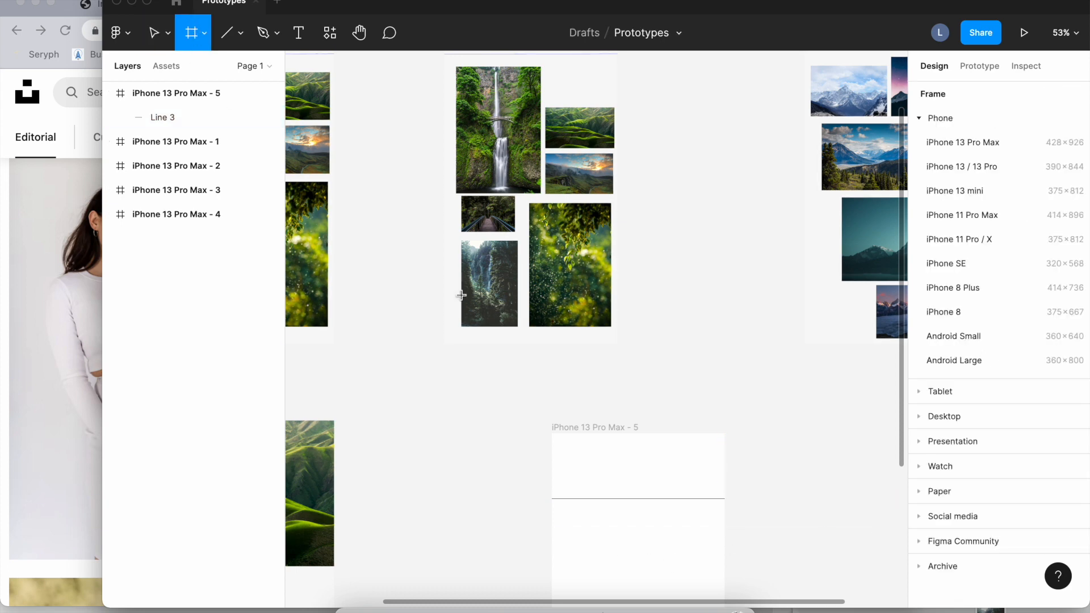
left_click_drag(551, 545, 729, 536)
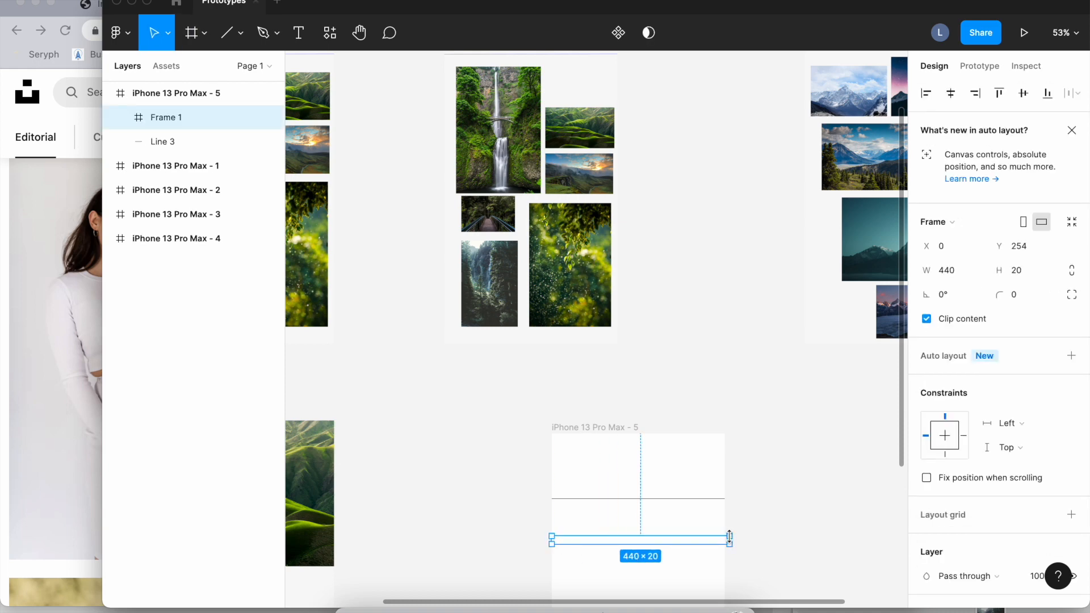
key("Delete")
Draw a second horizontal line about 417 wide below the first one, from the frame's left edge at about Y 272.
left_click(226, 33)
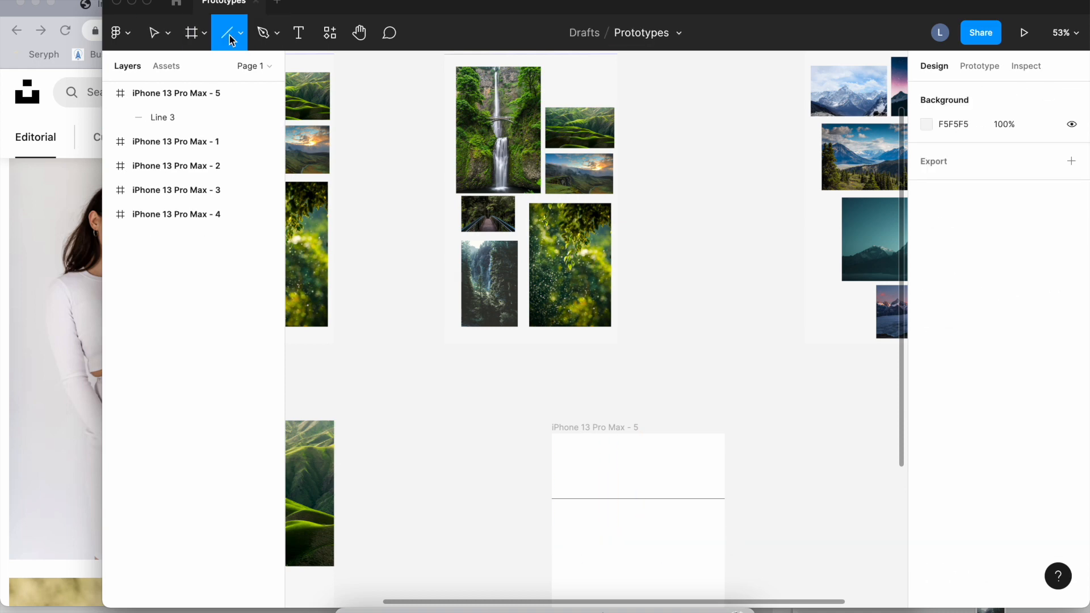
left_click_drag(552, 544, 720, 543)
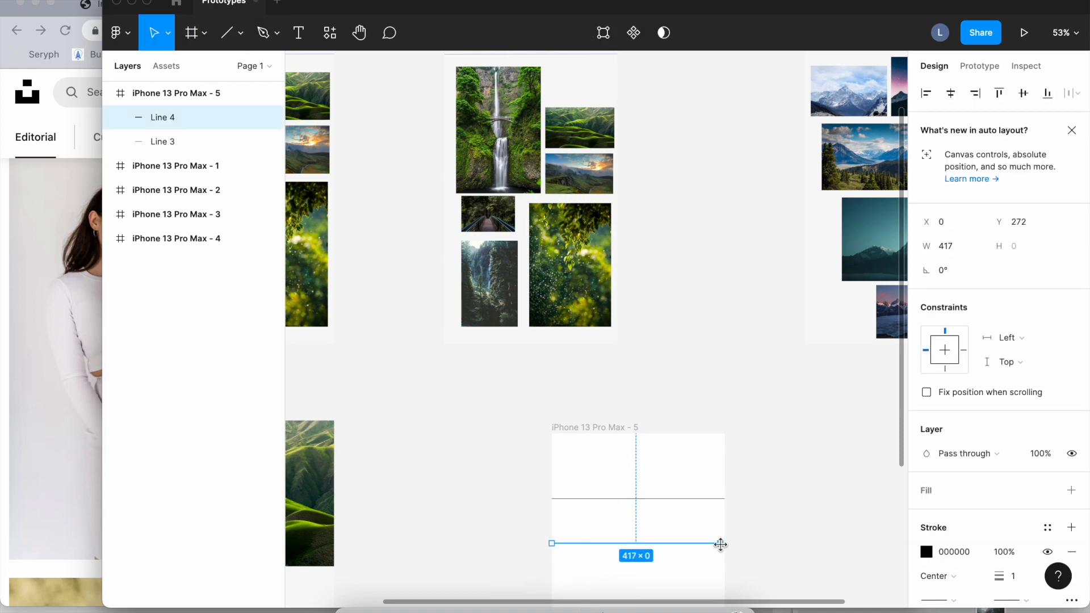
Undo both horizontal lines drawn in the blank iPhone 13 Pro Max - 5 frame.
key("ctrl+z")
key("ctrl+z")
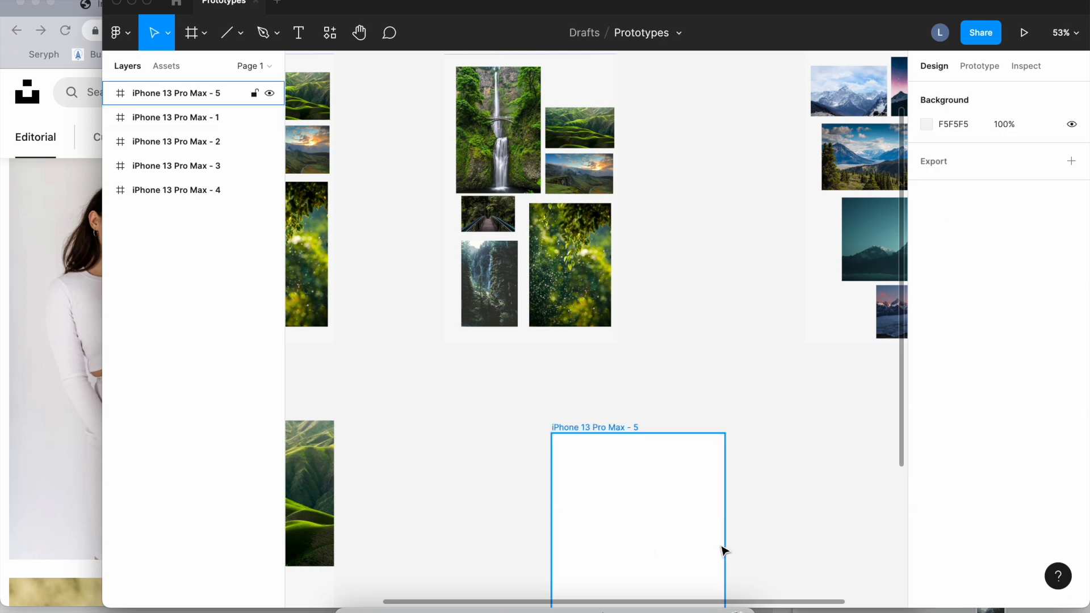
scroll(723, 549, "up", 5)
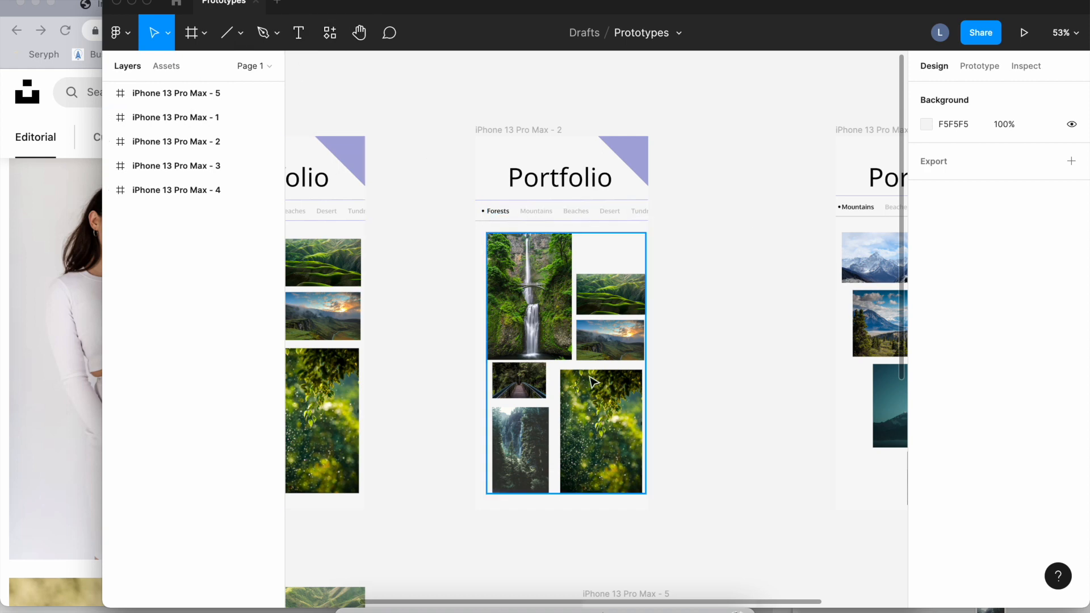
scroll(593, 381, "down", 2)
scroll(593, 381, "left", 1)
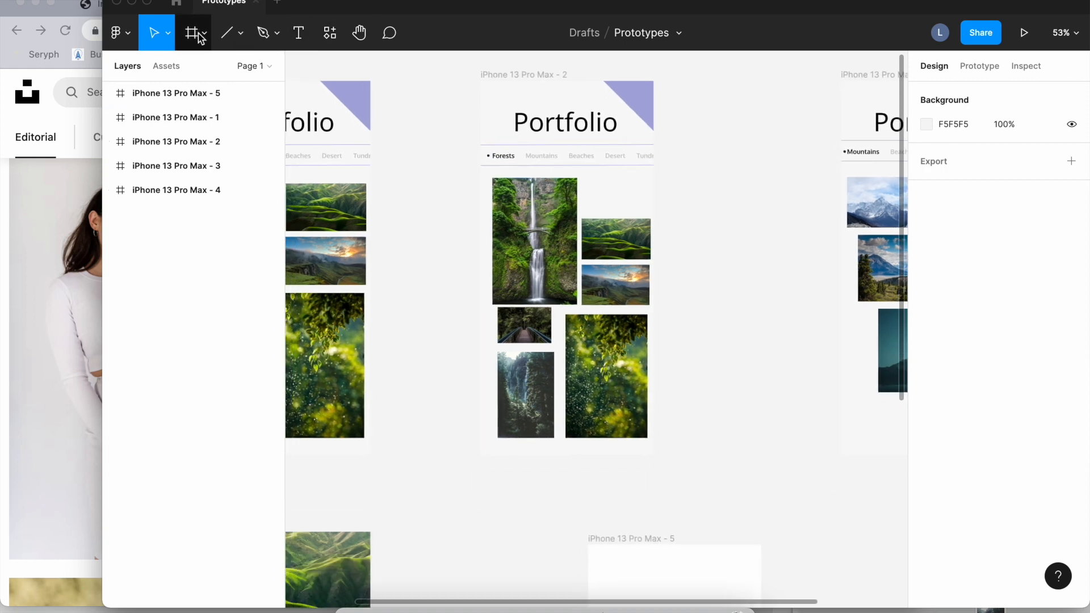
Try an ellipse about 152 by 176 near the top of the blank iPhone 13 Pro Max - 5 frame and delete it.
left_click(272, 37)
left_click(192, 33)
left_click(240, 33)
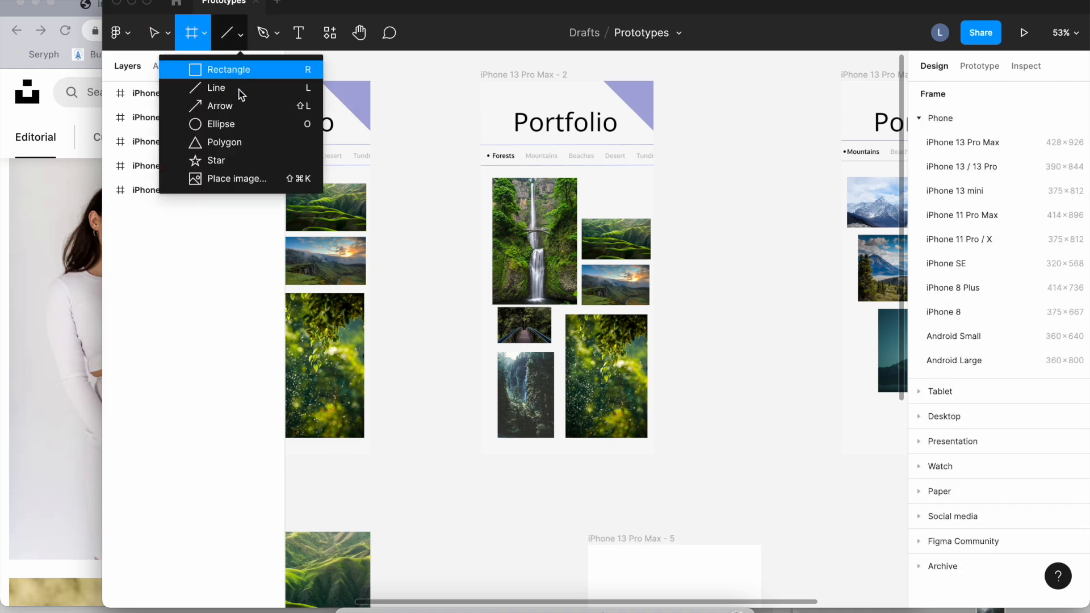
left_click(241, 123)
scroll(471, 415, "down", 5)
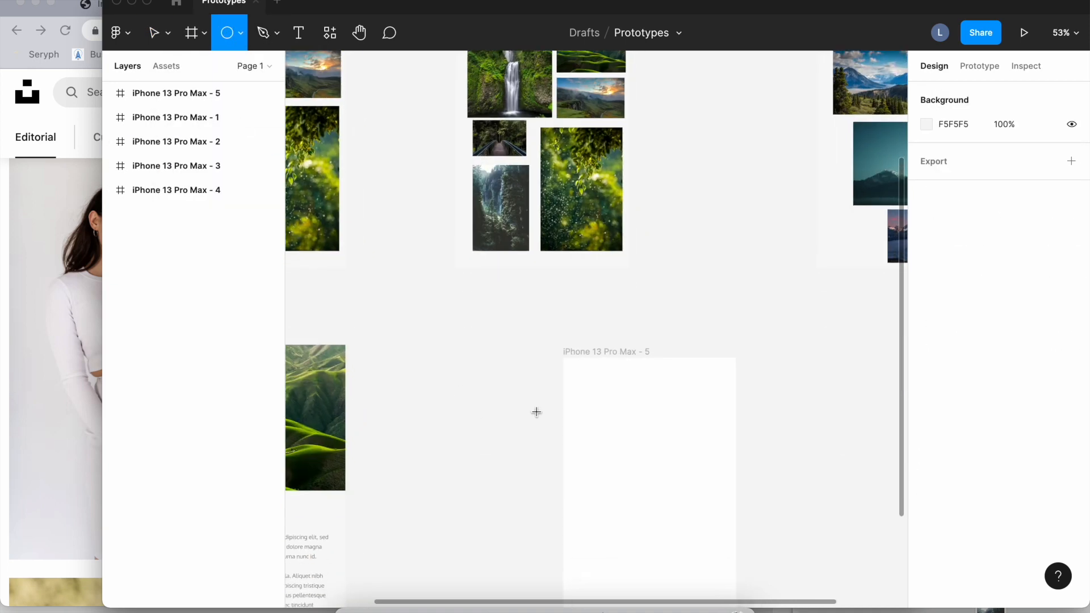
mouse_move(580, 413)
left_mouse_down()
mouse_move(661, 513)
mouse_move(636, 454)
left_mouse_up()
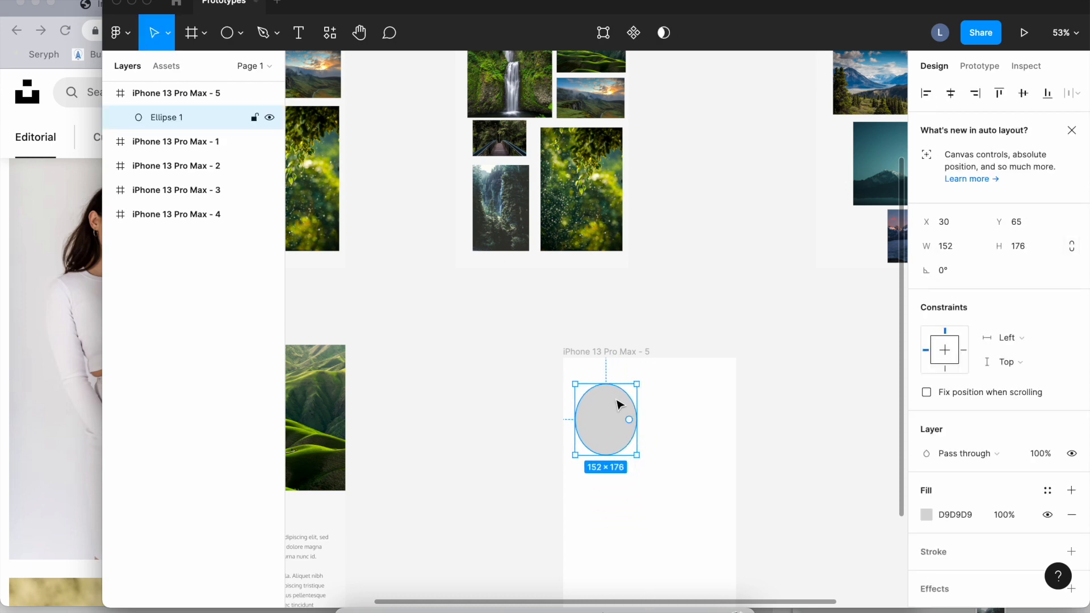
left_click(565, 377)
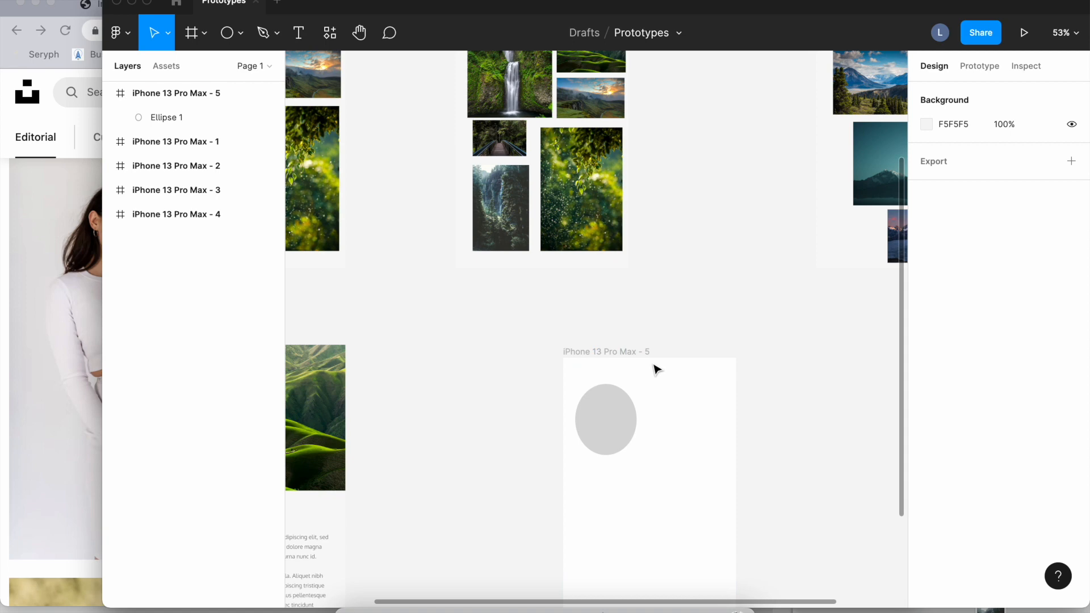
left_click(606, 438)
key("BackSpace")
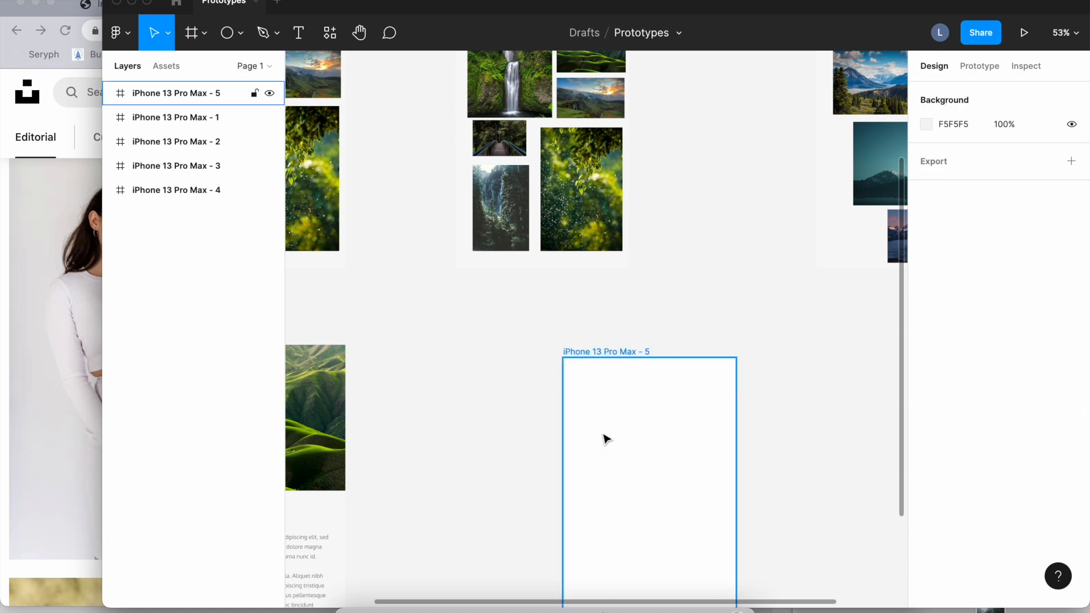
Delete the blank iPhone 13 Pro Max - 5 frame.
left_click(605, 439)
key("BackSpace")
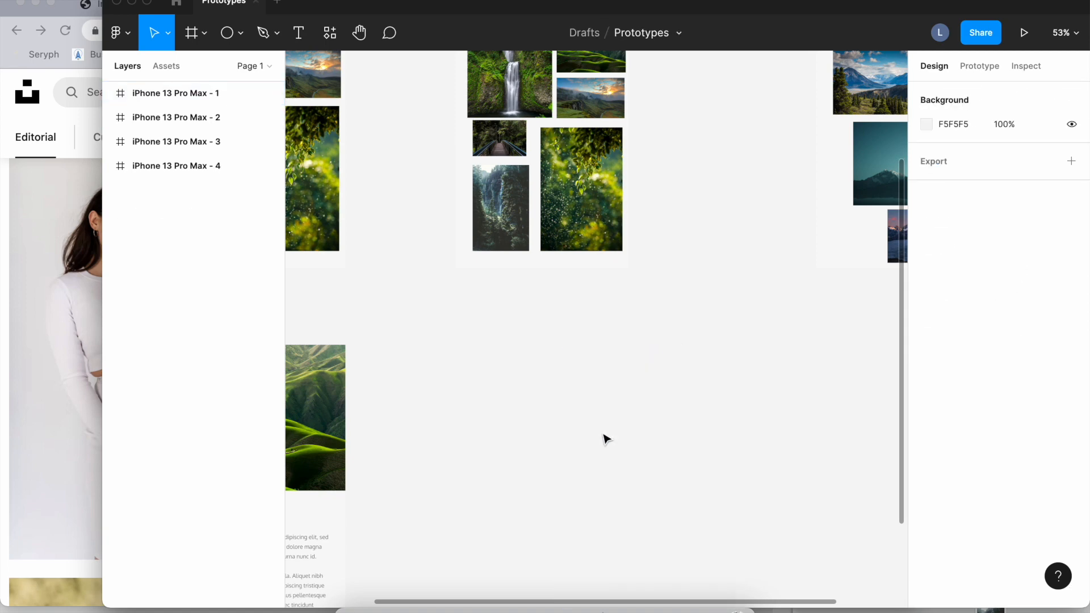
scroll(423, 302, "left", 6)
scroll(425, 302, "left", 2)
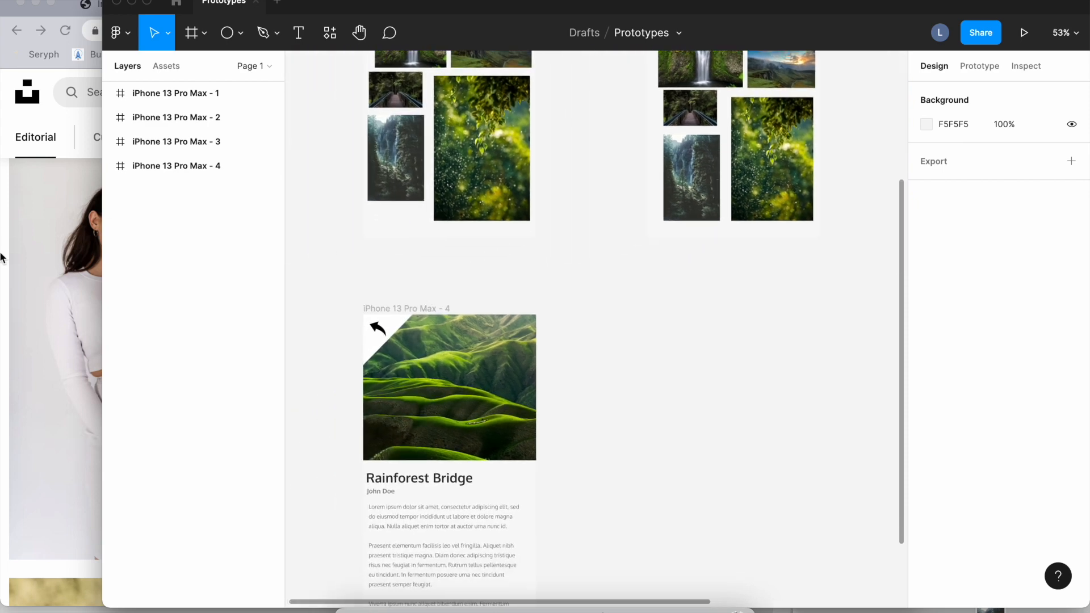
Switch to Unsplash in the browser and look over its photo feed, search suggestions and Advertise page.
left_click(31, 298)
scroll(247, 313, "up", 3)
scroll(247, 313, "down", 5)
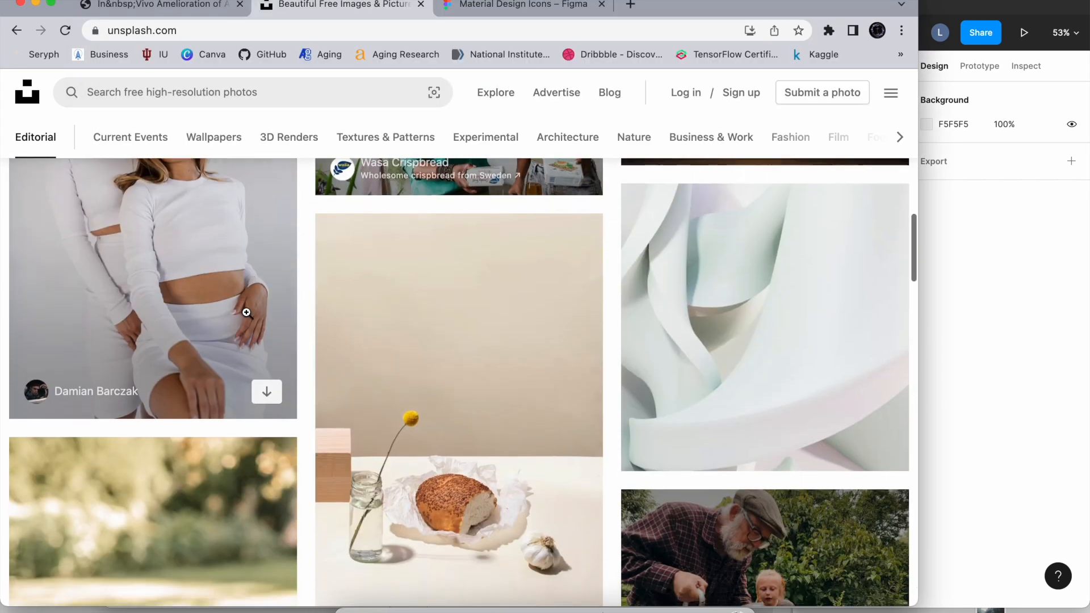
left_click(244, 97)
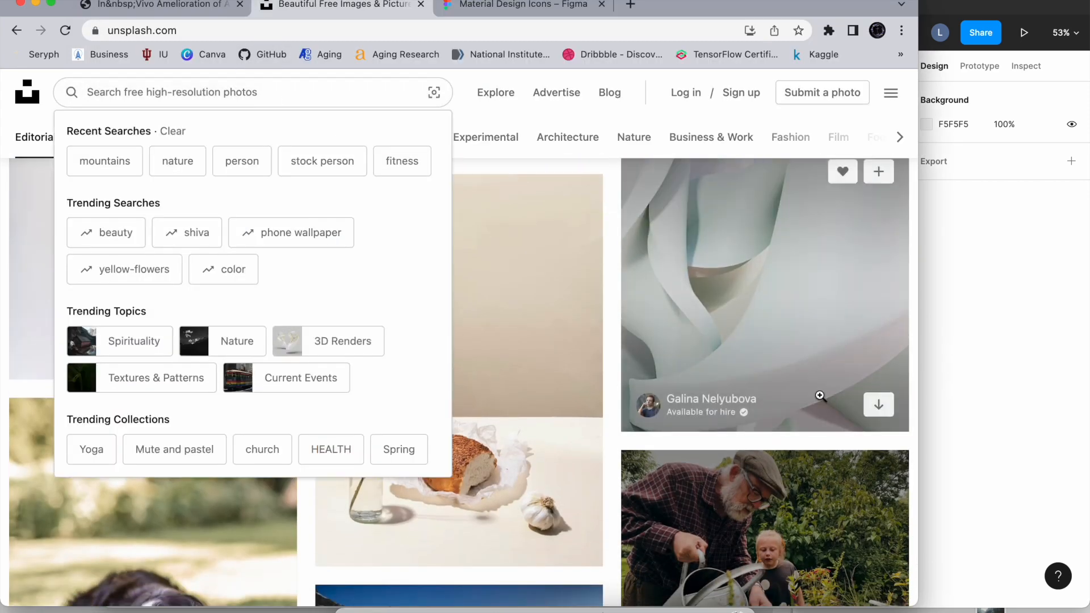
left_click(570, 113)
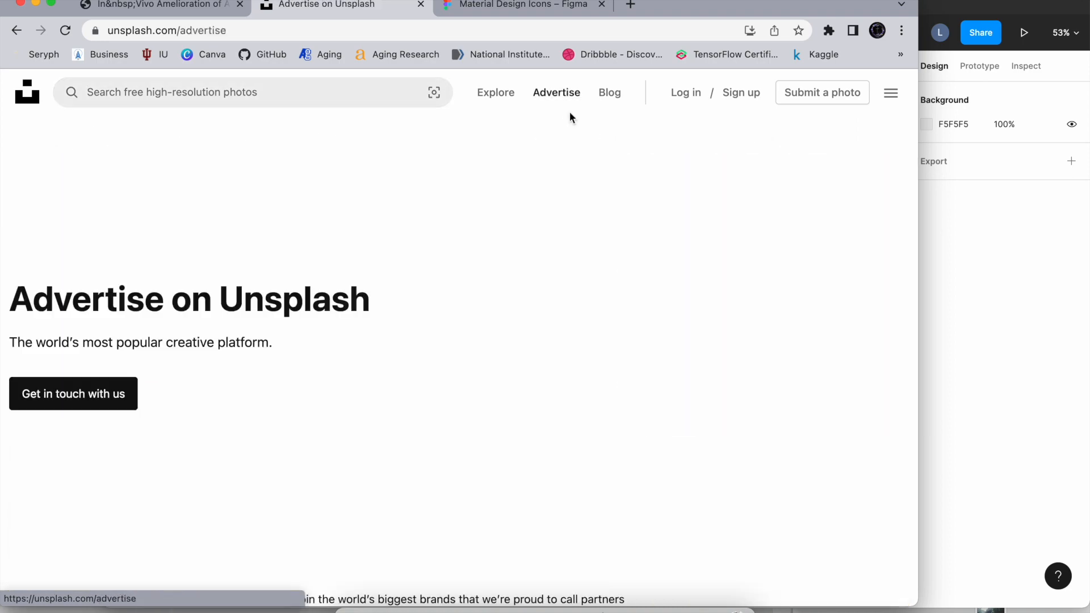
scroll(543, 182, "left", 3)
scroll(208, 200, "down", 1)
scroll(207, 200, "down", 4)
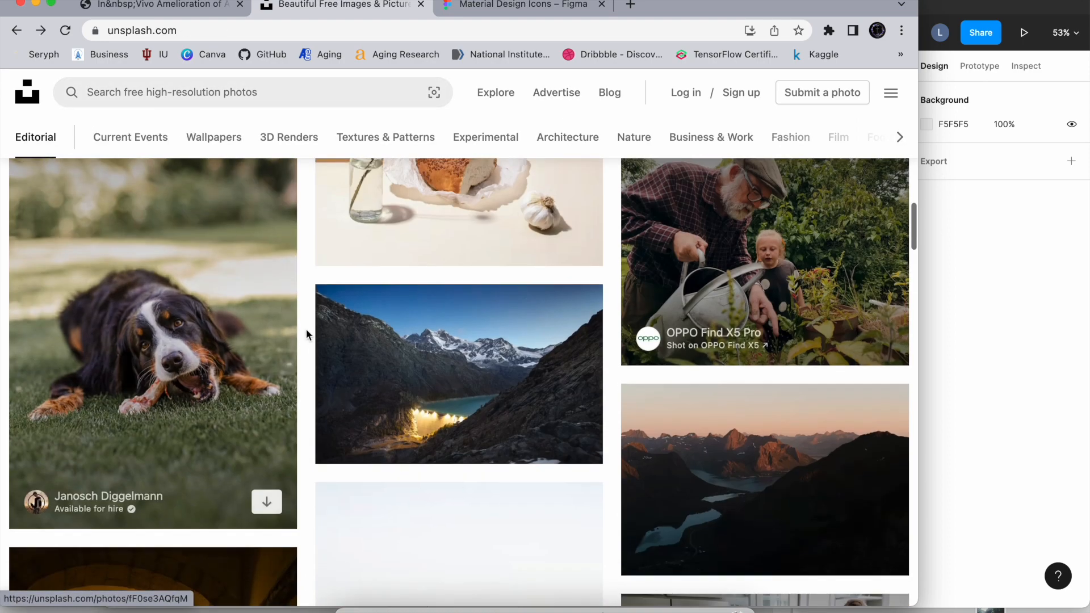
scroll(306, 329, "up", 15)
Switch back to Figma and examine the portfolio screens and the layers nested in the iPhone 13 Pro Max - 1 frame.
left_click(948, 474)
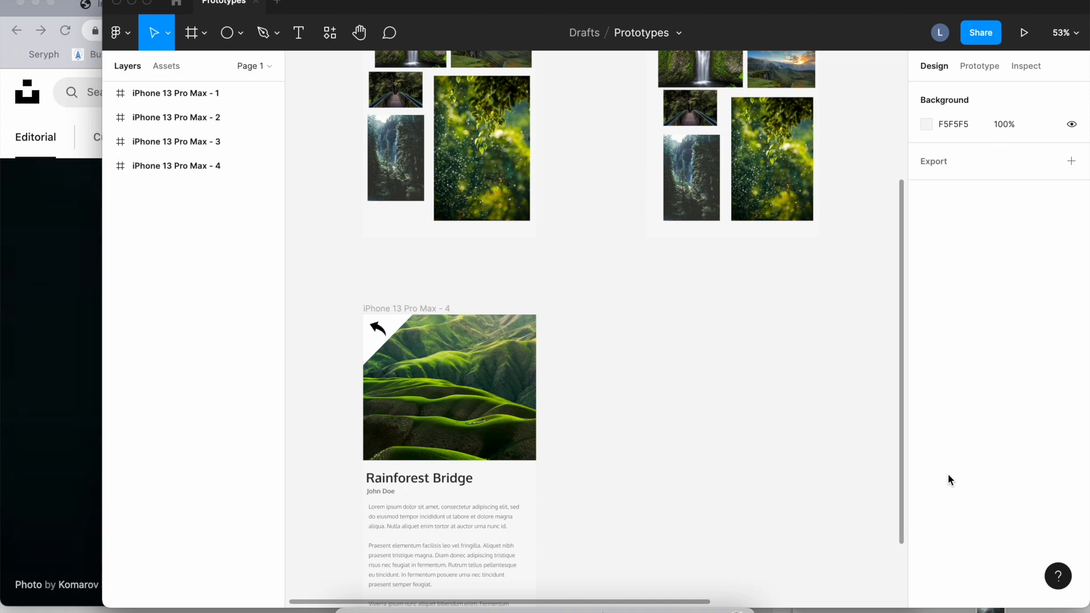
scroll(590, 273, "up", 5)
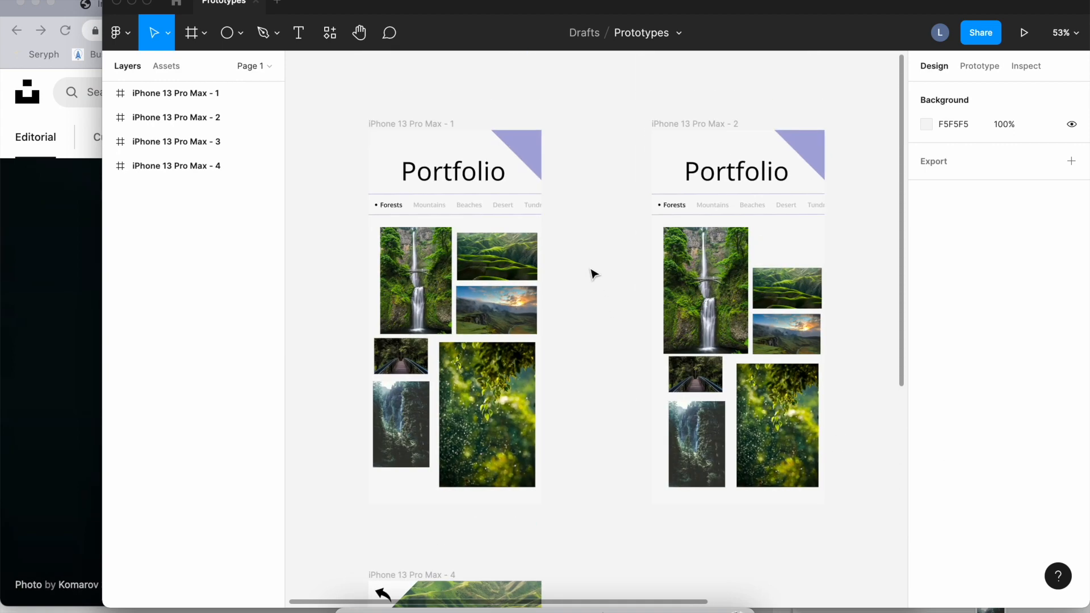
scroll(588, 268, "up", 2)
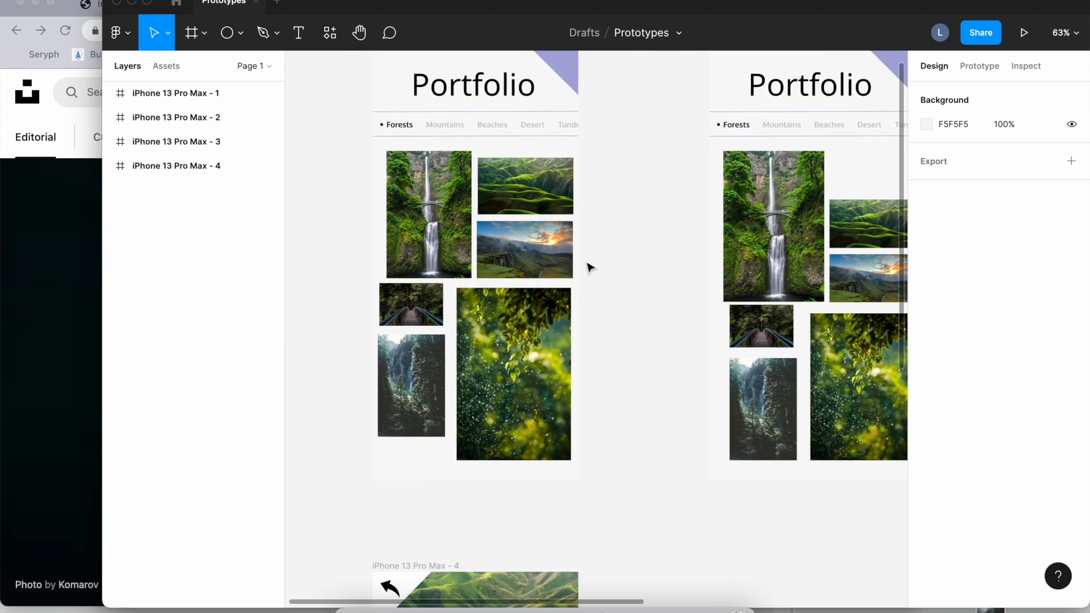
scroll(418, 256, "up", 1)
scroll(418, 256, "right", 1)
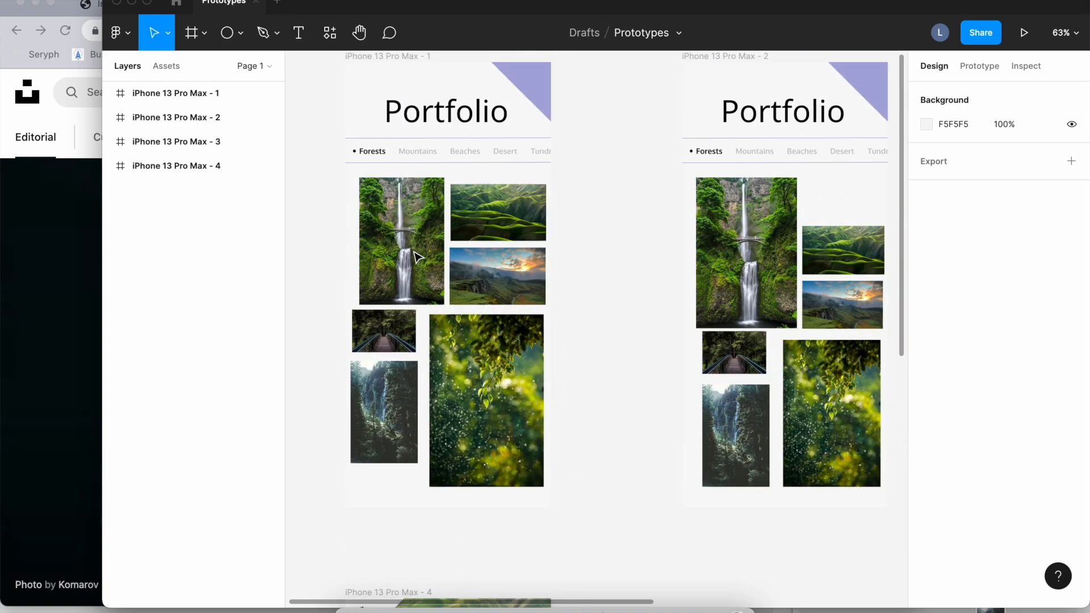
left_click(108, 93)
left_click(117, 117)
left_click(114, 111)
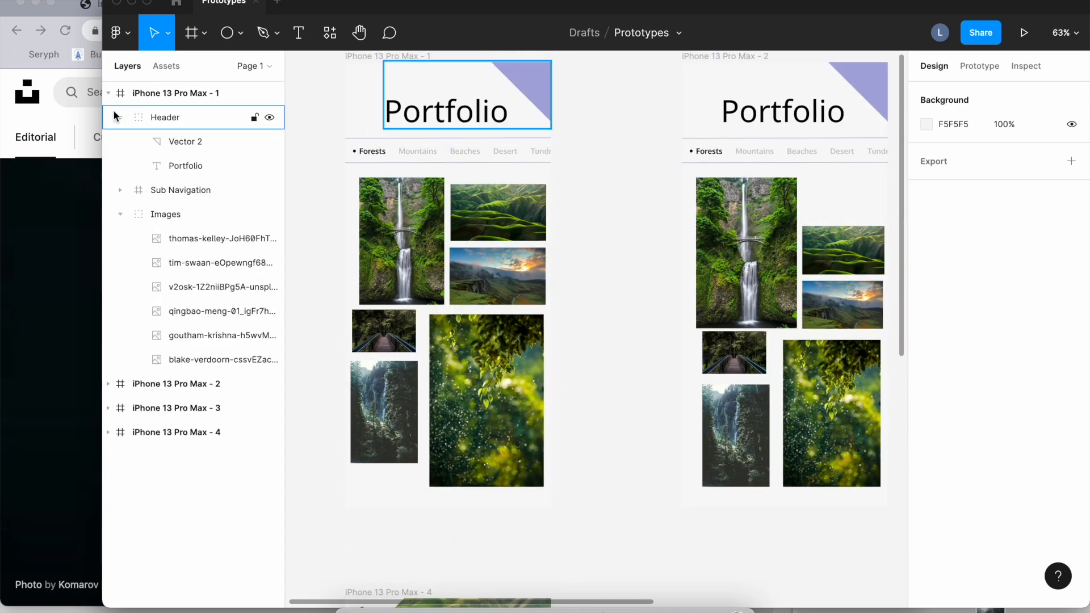
left_click(108, 93)
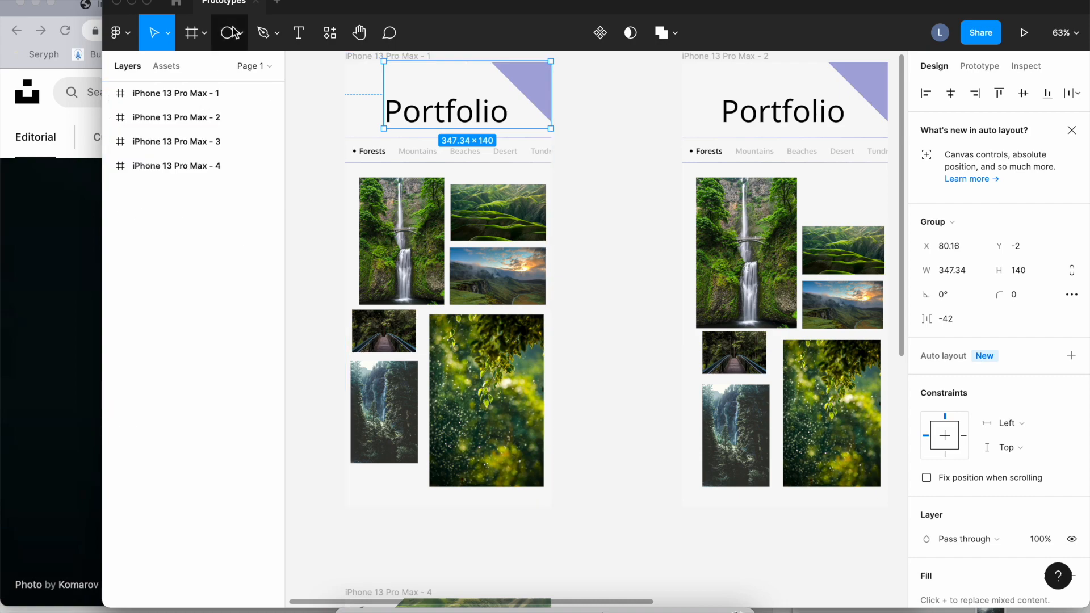
Draw an ellipse about 442 by 326 on the empty canvas beside the Rainforest Bridge screen and shift it slightly towards that screen.
key("o")
scroll(558, 333, "down", 5)
left_click_drag(622, 317, 835, 474)
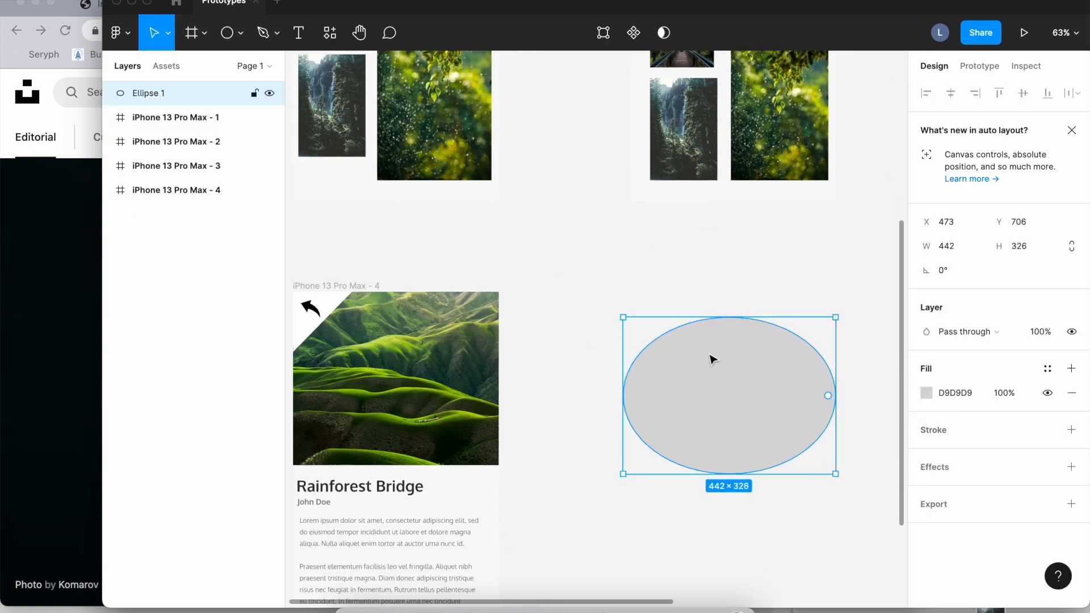
left_click_drag(710, 359, 697, 358)
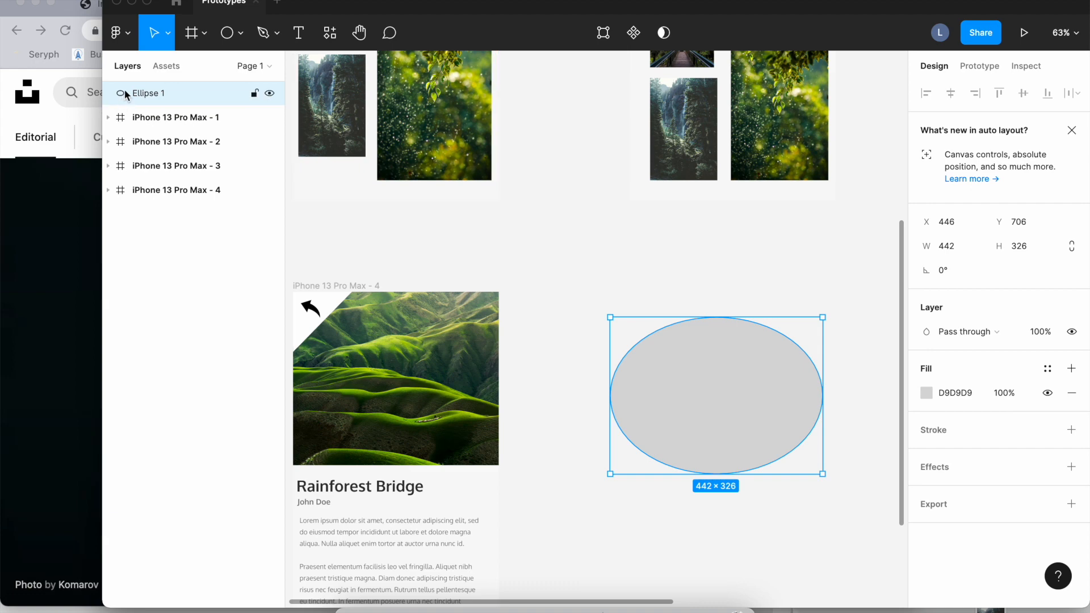
Move the ellipse layer into the Header group of iPhone 13 Pro Max - 1, below the Portfolio text.
left_click_drag(128, 95, 129, 130)
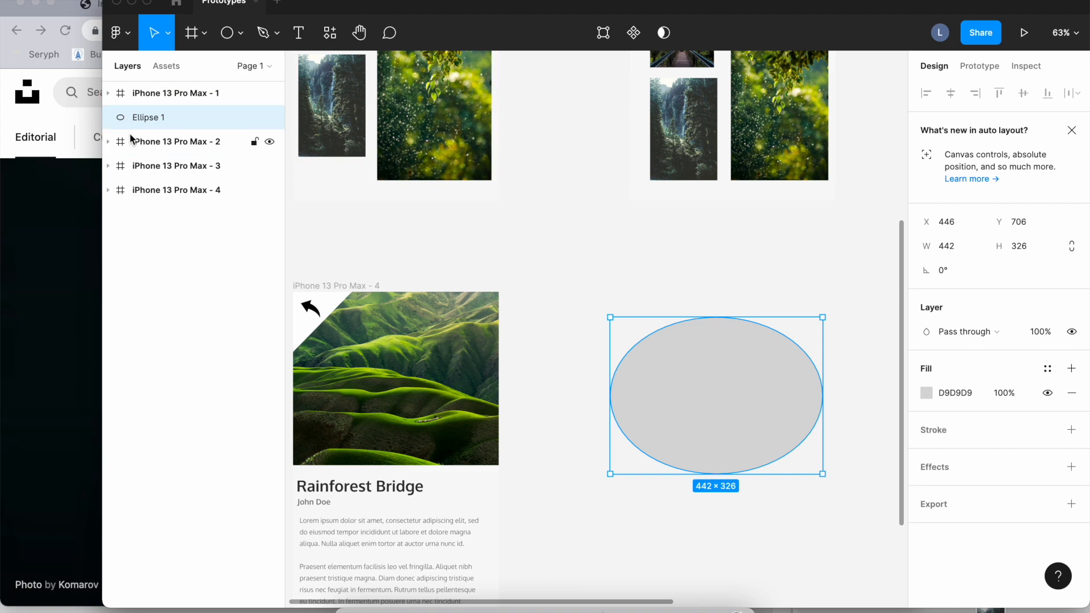
left_click(108, 93)
left_click_drag(162, 385, 136, 393)
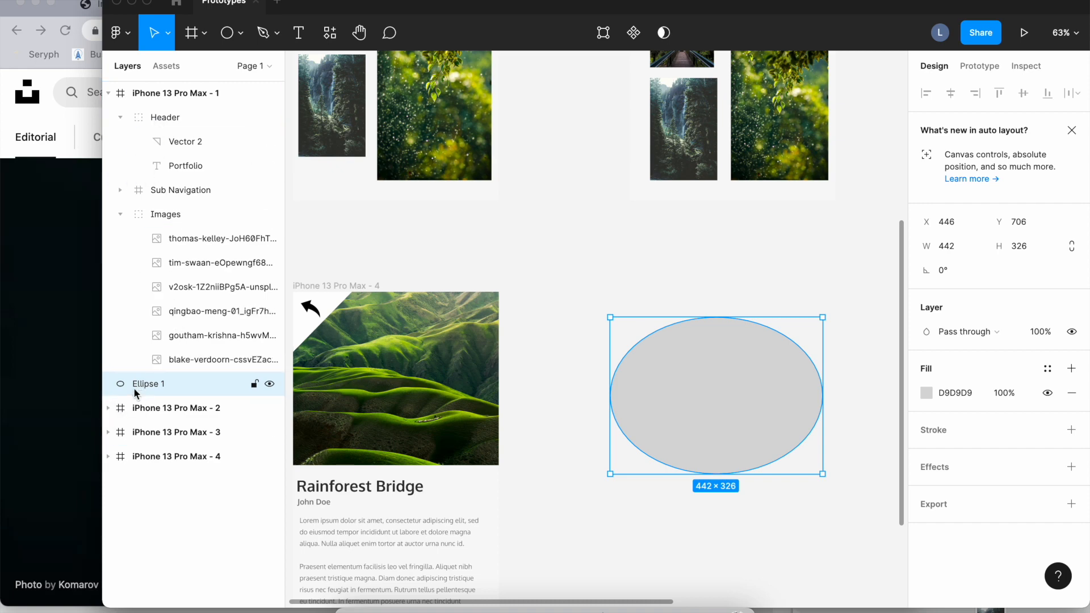
left_click_drag(138, 398, 223, 172)
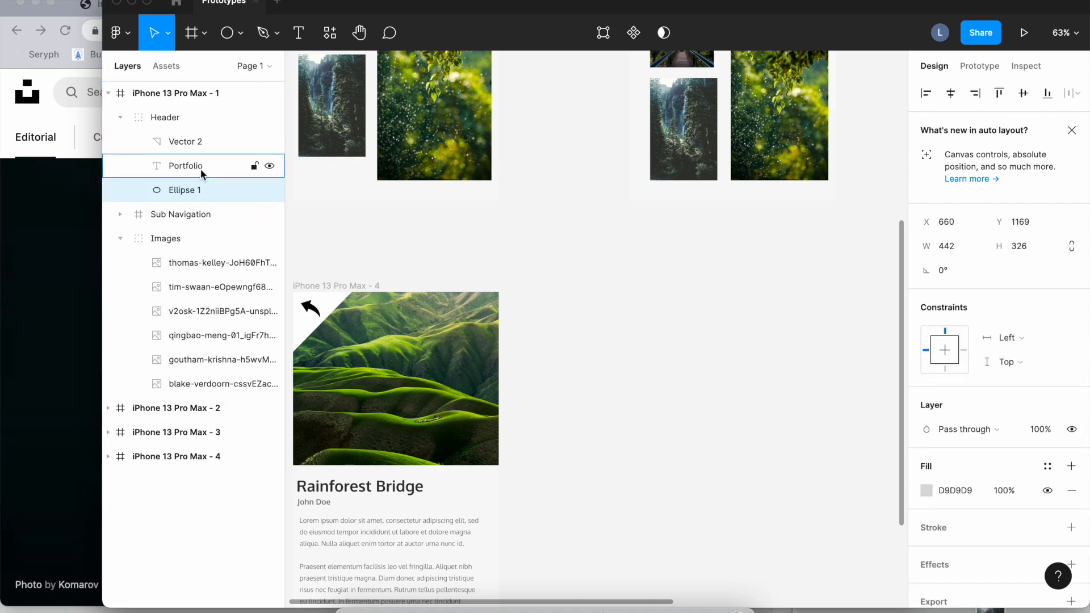
Group the Portfolio text and the ellipse together inside the Header group.
left_click(200, 168)
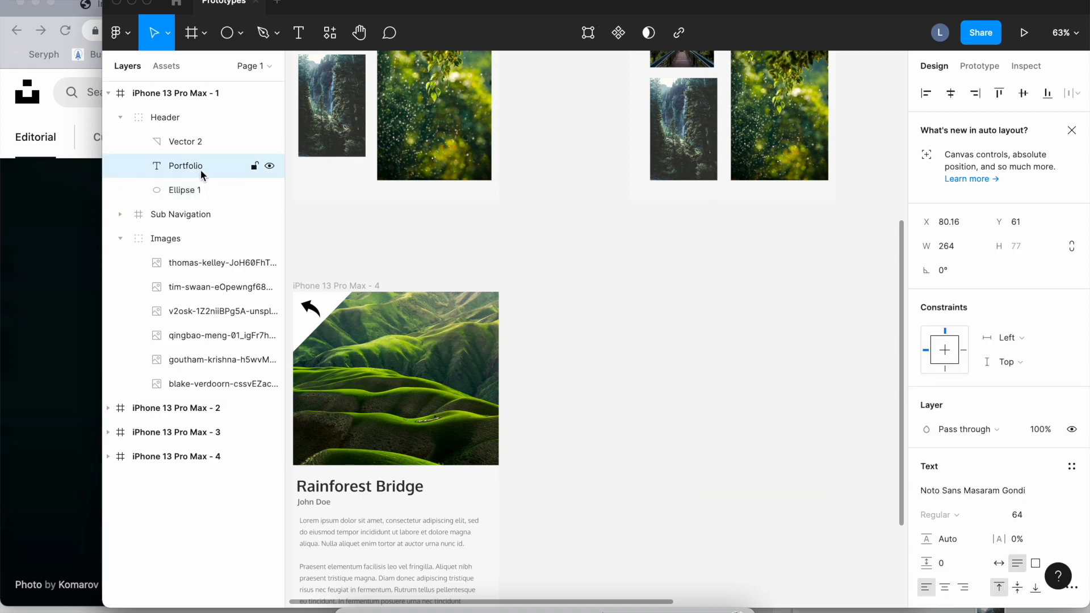
left_click(206, 183)
mouse_move(198, 145)
left_mouse_down()
mouse_move(201, 196)
mouse_move(202, 163)
left_mouse_up()
left_click(204, 189)
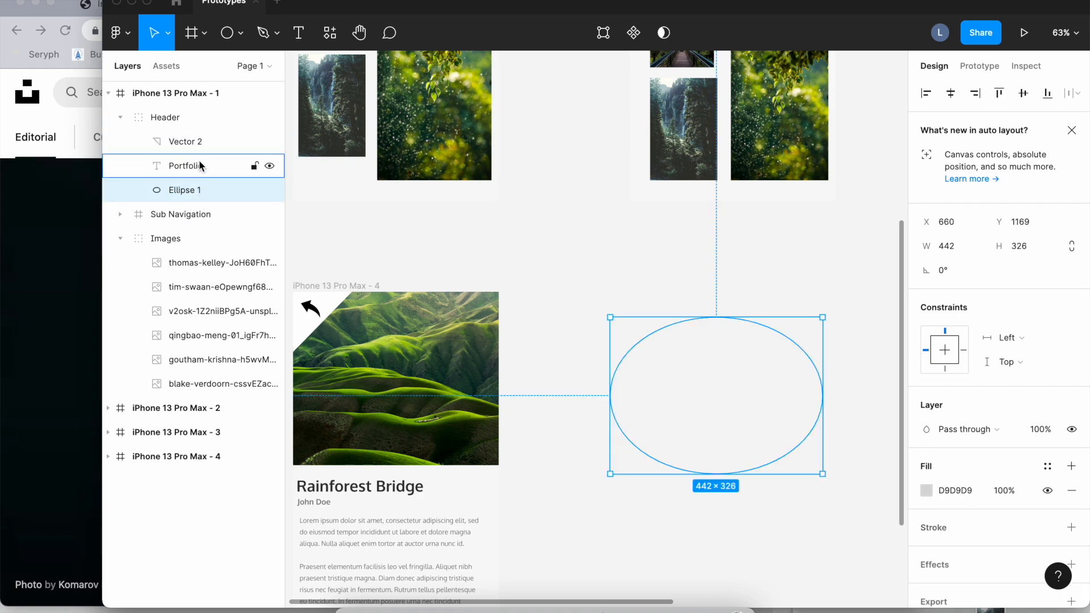
left_click(200, 165)
left_click(202, 191)
left_click(197, 176, "shift")
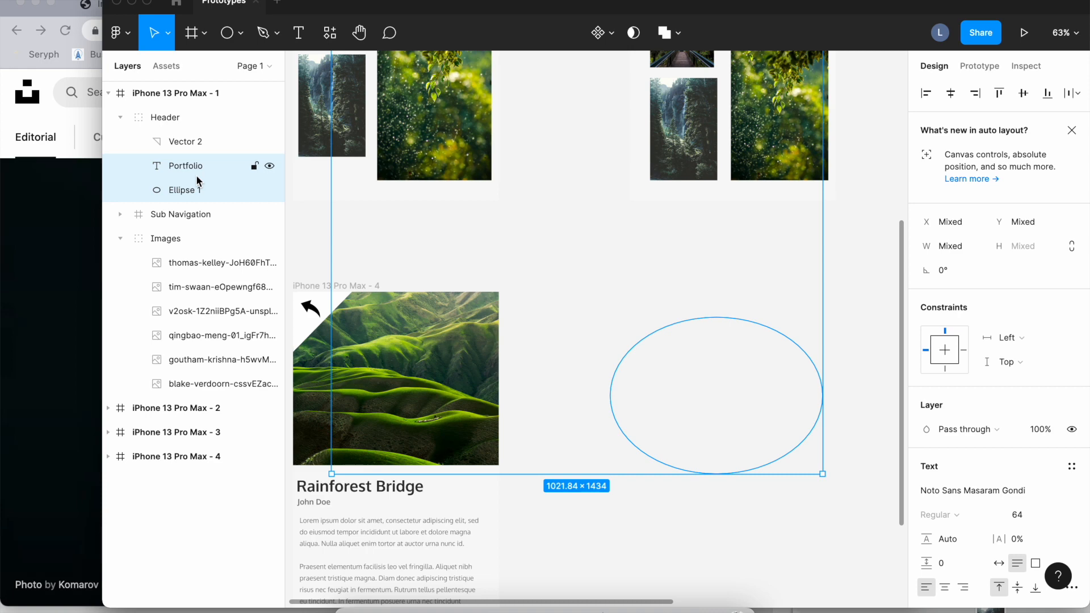
right_click(190, 174)
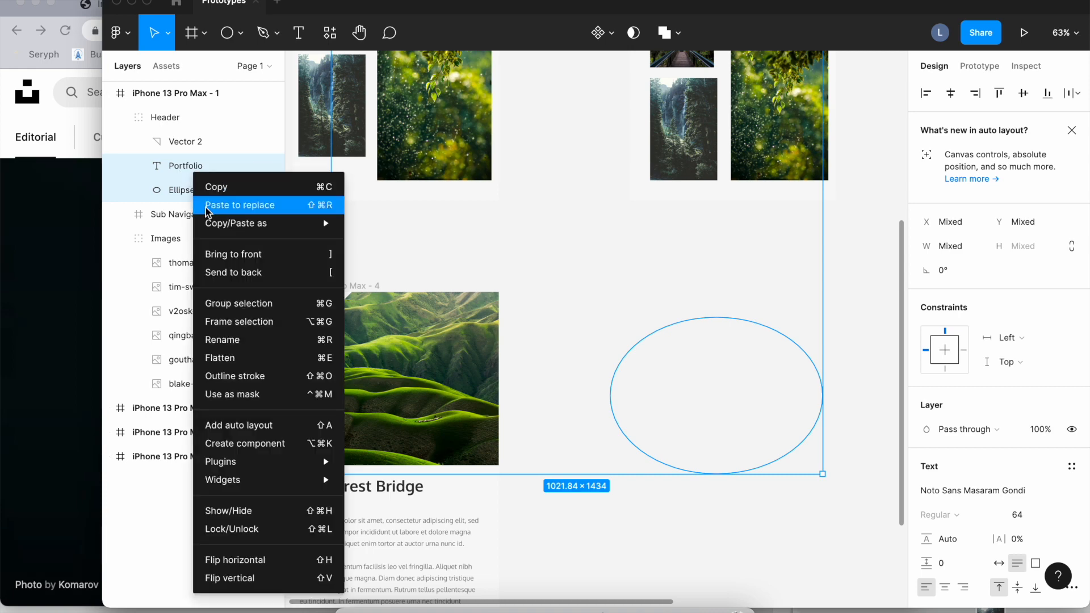
left_click(239, 304)
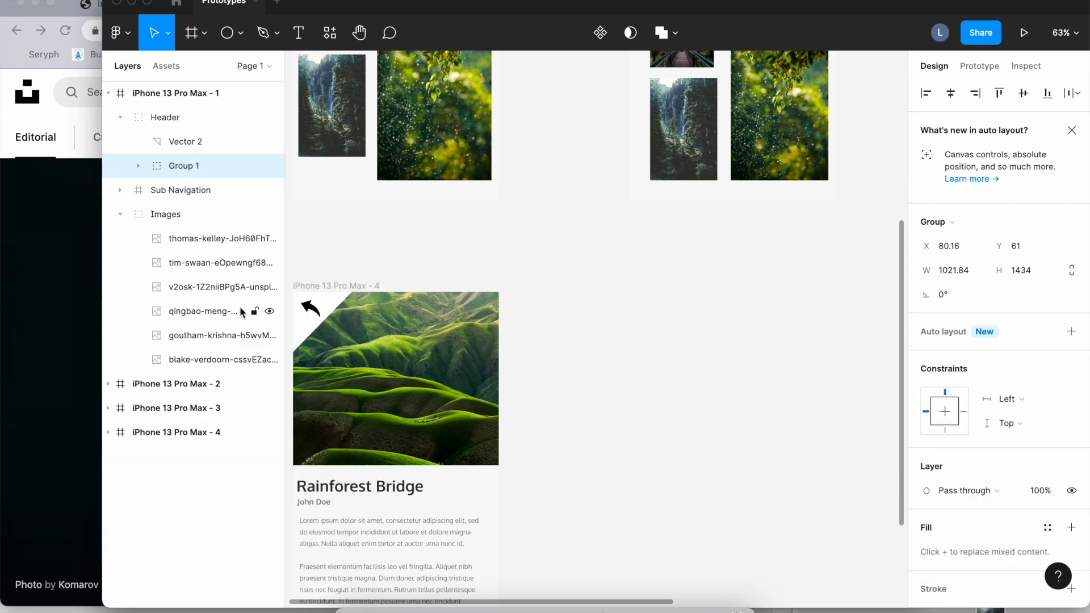
Move the Portfolio text out of Group 1 directly into Header, delete the group with its ellipse, and collapse the frame's layers.
double_click(182, 166)
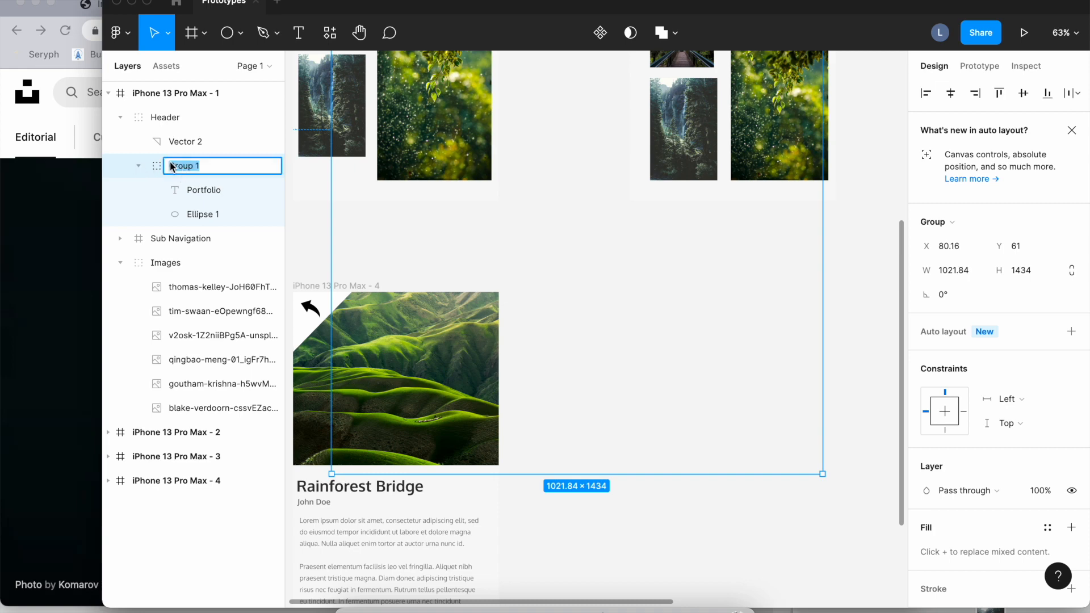
left_click(168, 190)
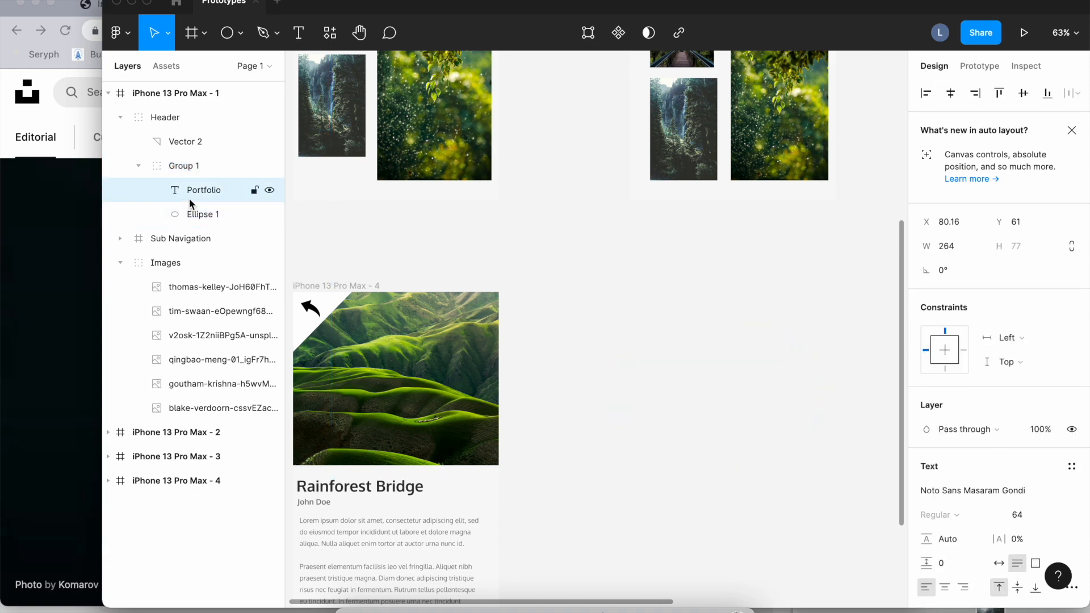
left_click_drag(189, 198, 187, 162)
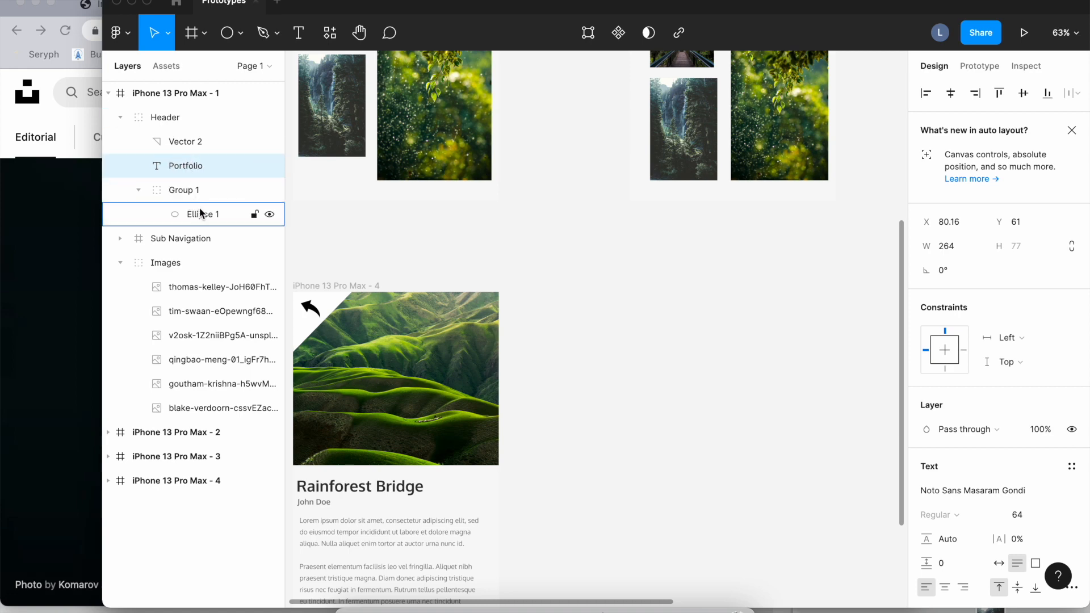
left_click(189, 193)
key("Delete")
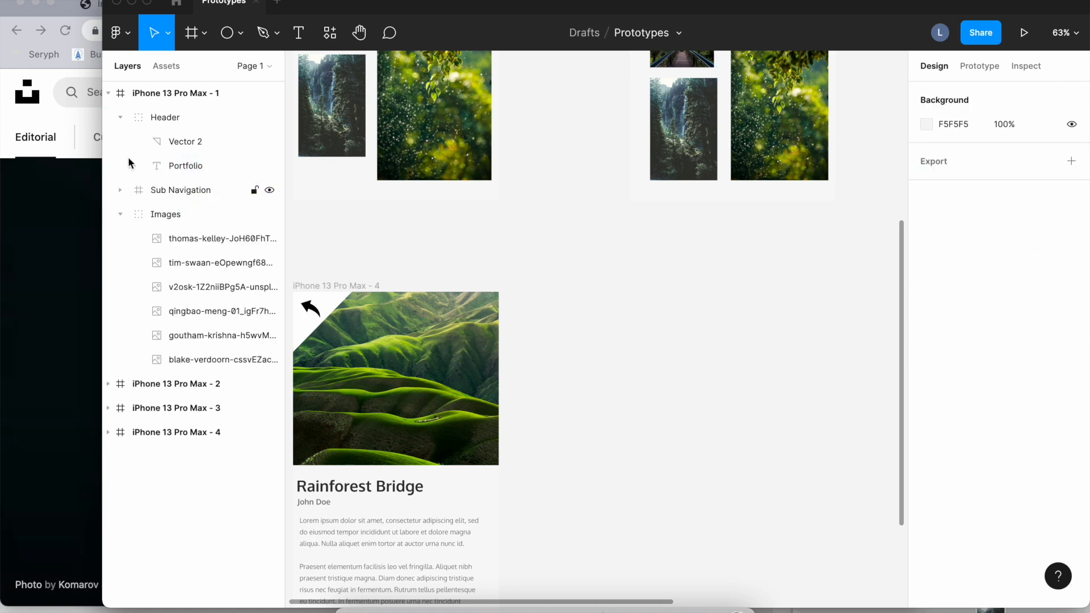
left_click(120, 116)
left_click(109, 94)
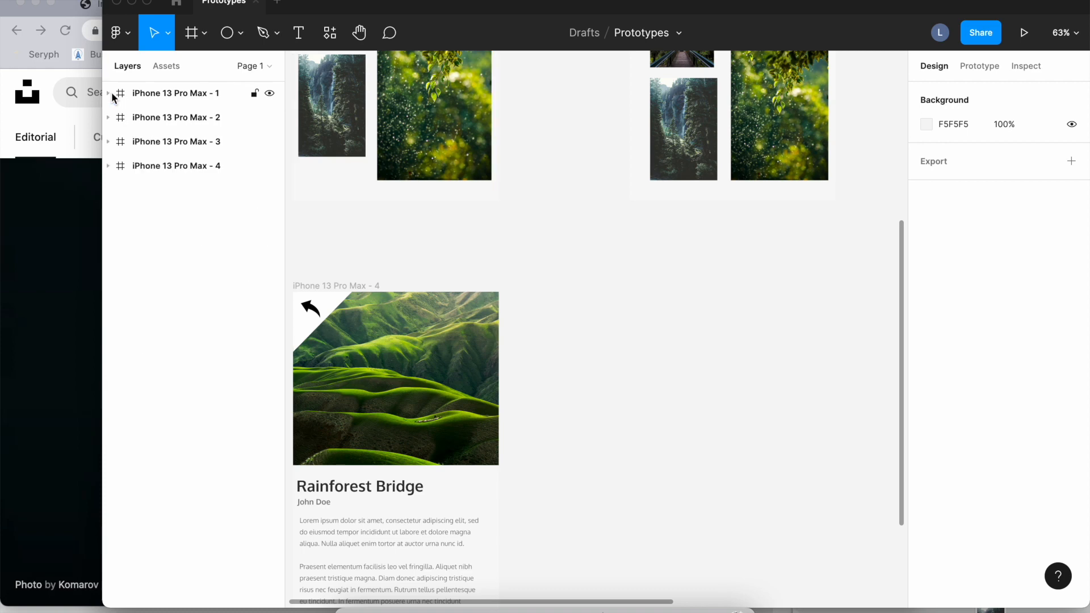
Look over the four phone frames on the canvas and select the iPhone 13 Pro Max - 1 frame.
scroll(545, 269, "down", 5)
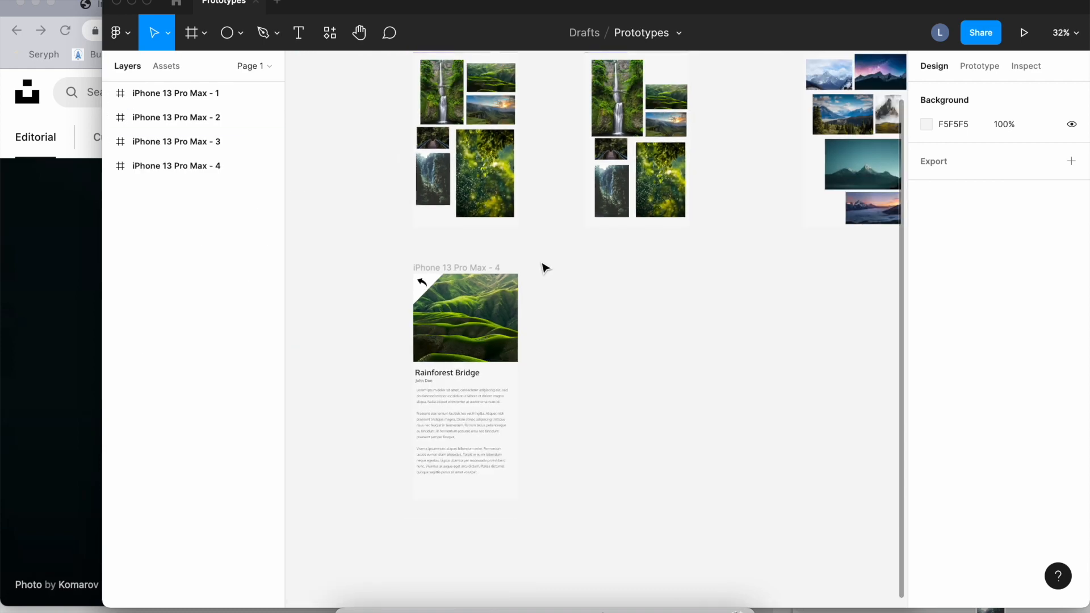
scroll(545, 269, "up", 2)
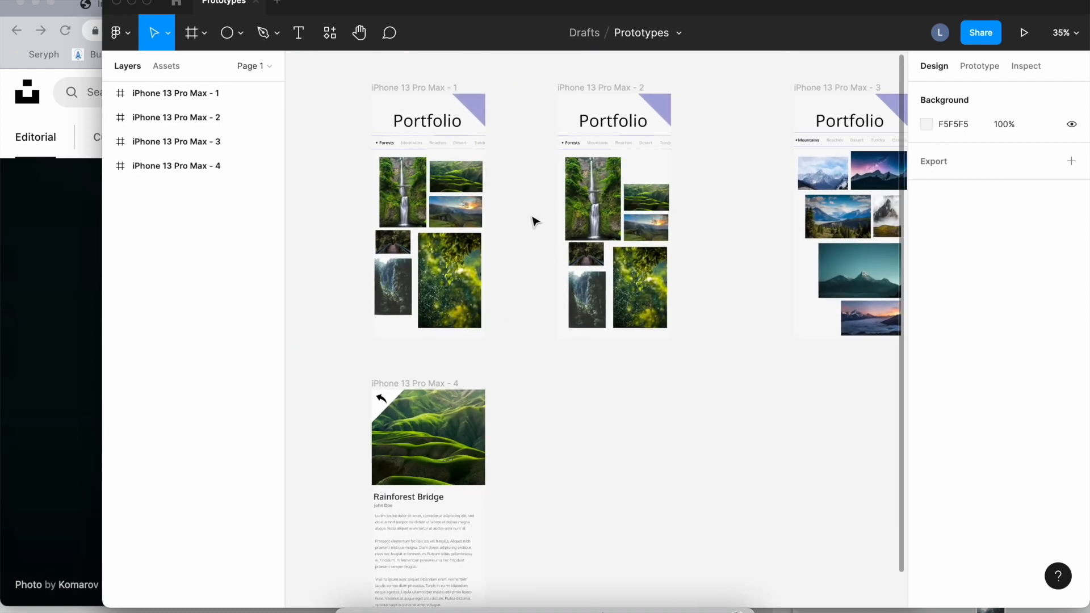
scroll(534, 221, "up", 3)
scroll(463, 129, "up", 3)
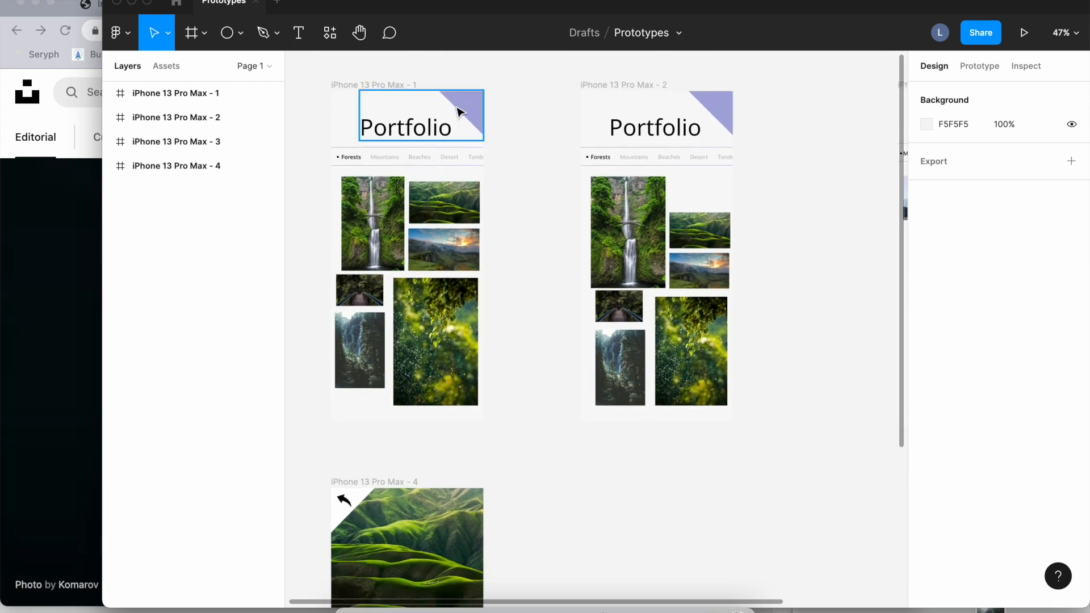
left_click(362, 97)
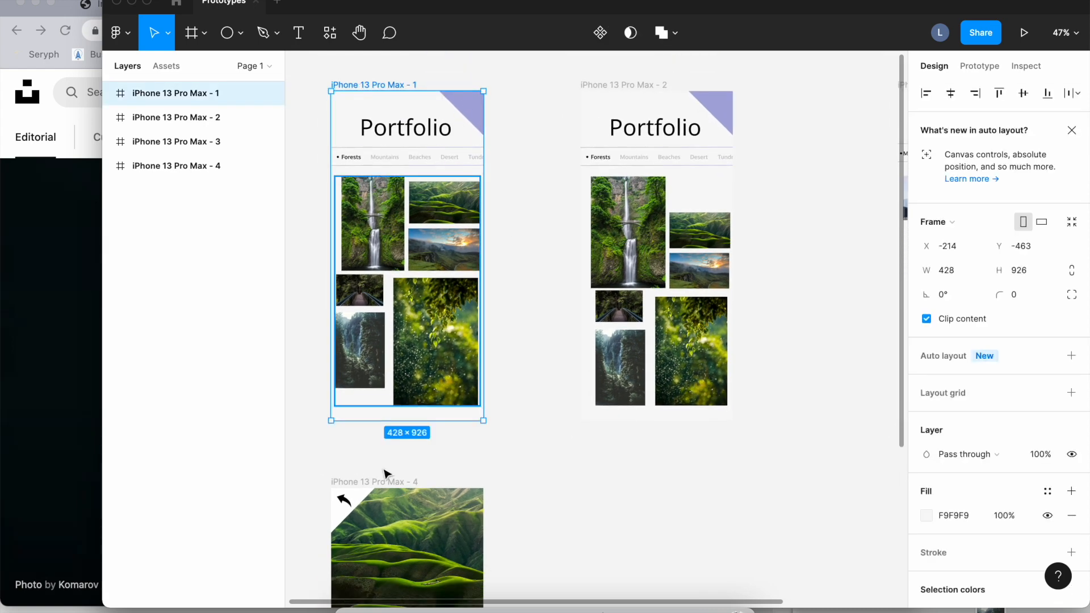
scroll(385, 470, "down", 2)
scroll(388, 510, "up", 1)
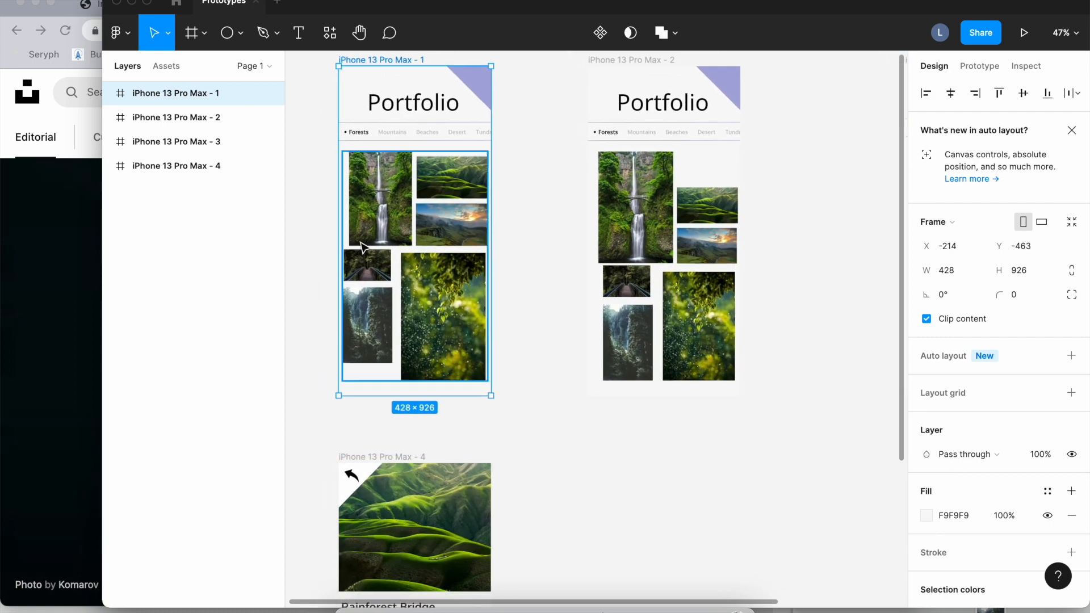
scroll(357, 134, "up", 5)
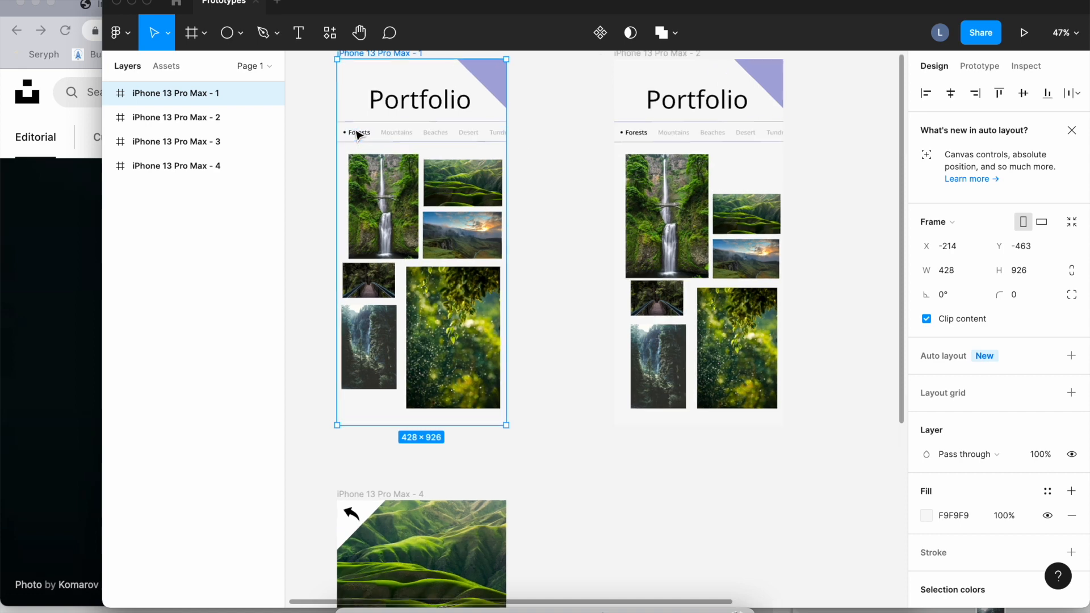
Expand the Sub Navigation frame and its Selected group in iPhone 13 Pro Max - 1's layers, with the Images group collapsed.
left_click(359, 145)
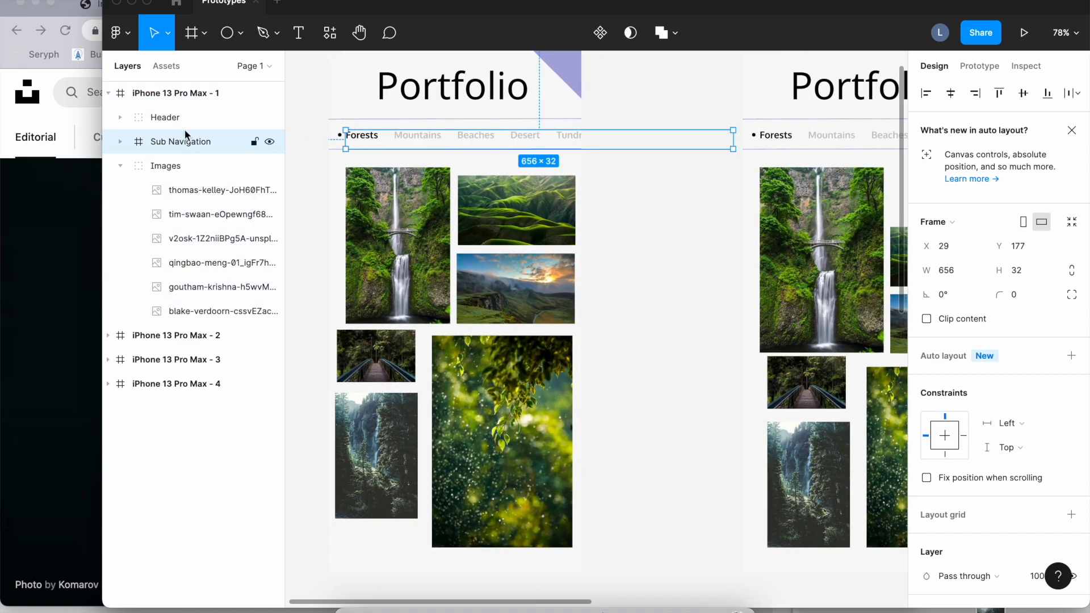
left_click(119, 141)
left_click(117, 357)
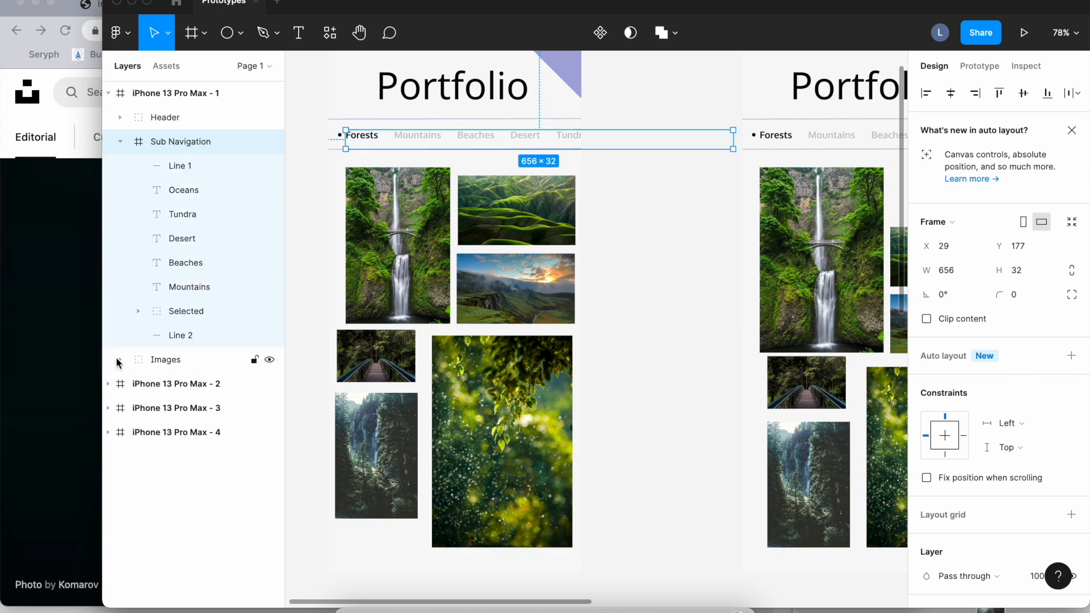
left_click(188, 311)
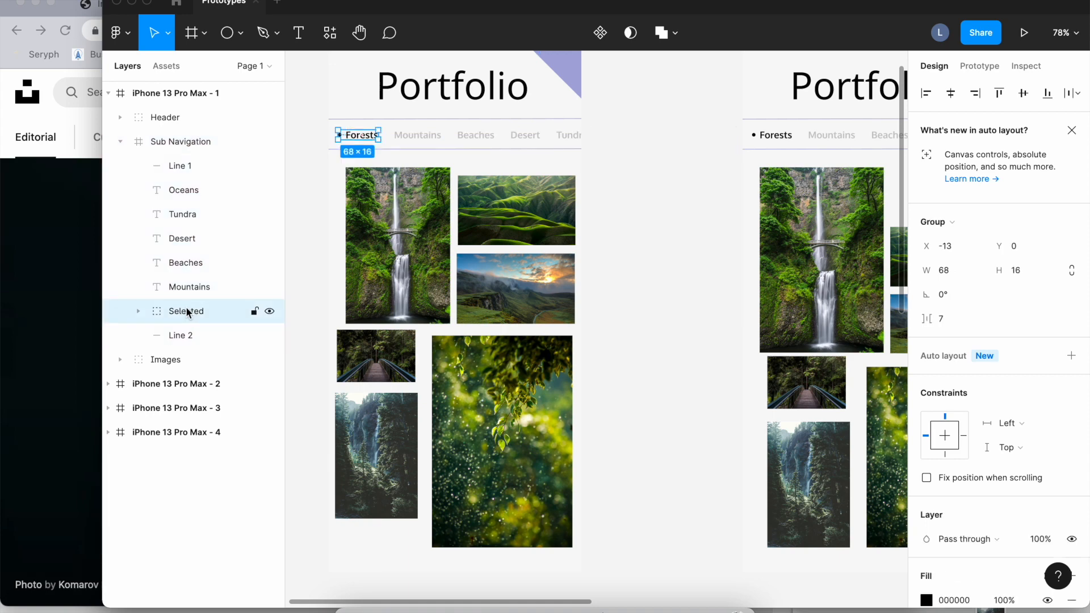
left_click(138, 311)
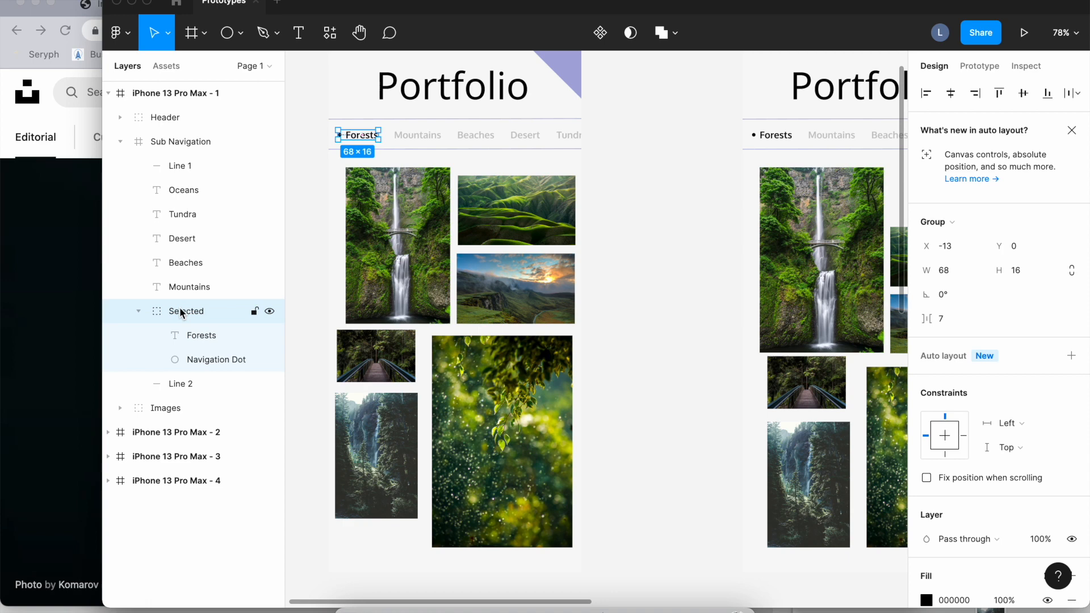
Check the prototype interactions of the Selected group, its Forests text and its Navigation Dot, and clear the selection.
left_click(977, 67)
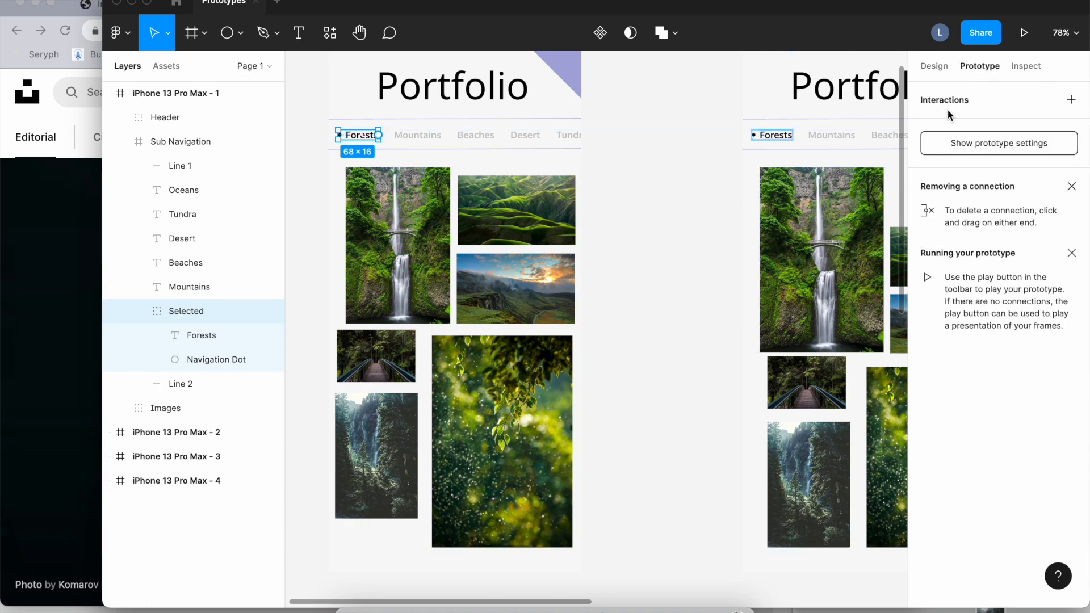
left_click(182, 335)
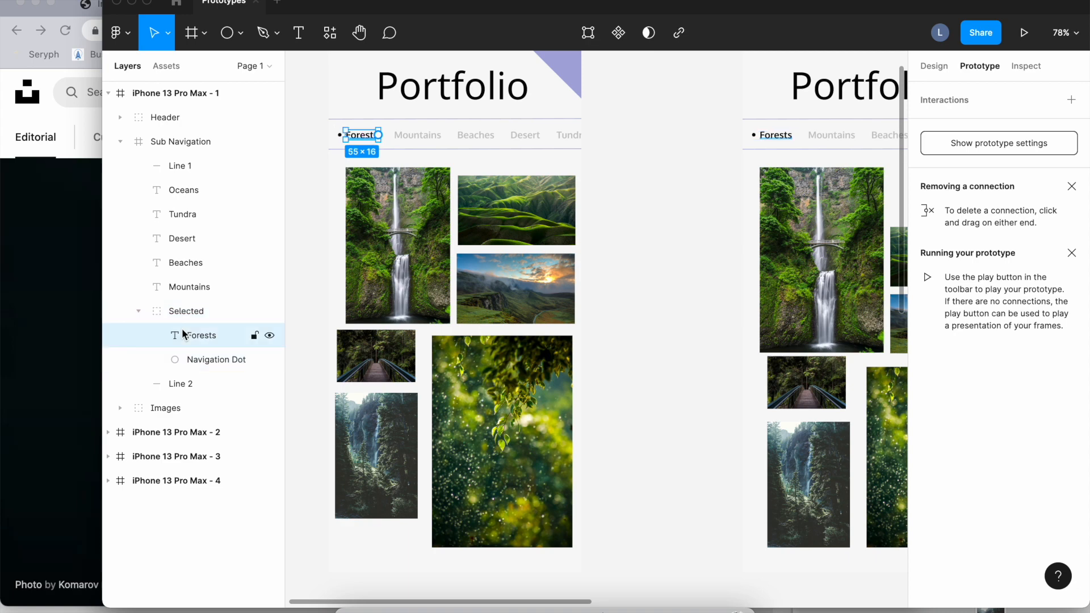
left_click(190, 362)
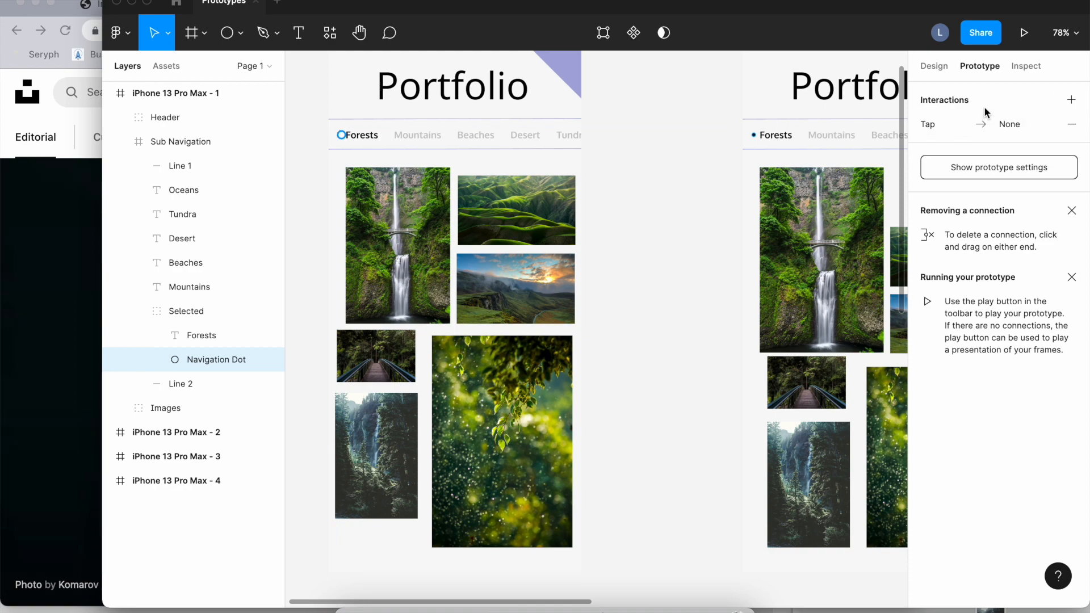
left_click(624, 262)
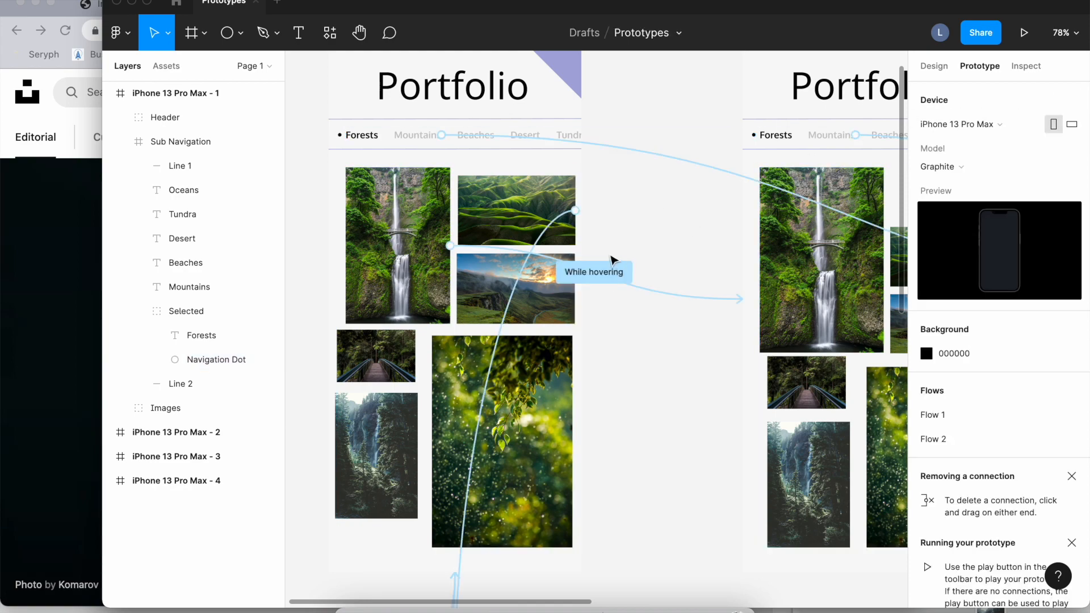
Examine the interaction details of the Mountains link's connection in iPhone 13 Pro Max - 1 and collapse the Selected group.
scroll(590, 267, "down", 1)
scroll(589, 267, "down", 3)
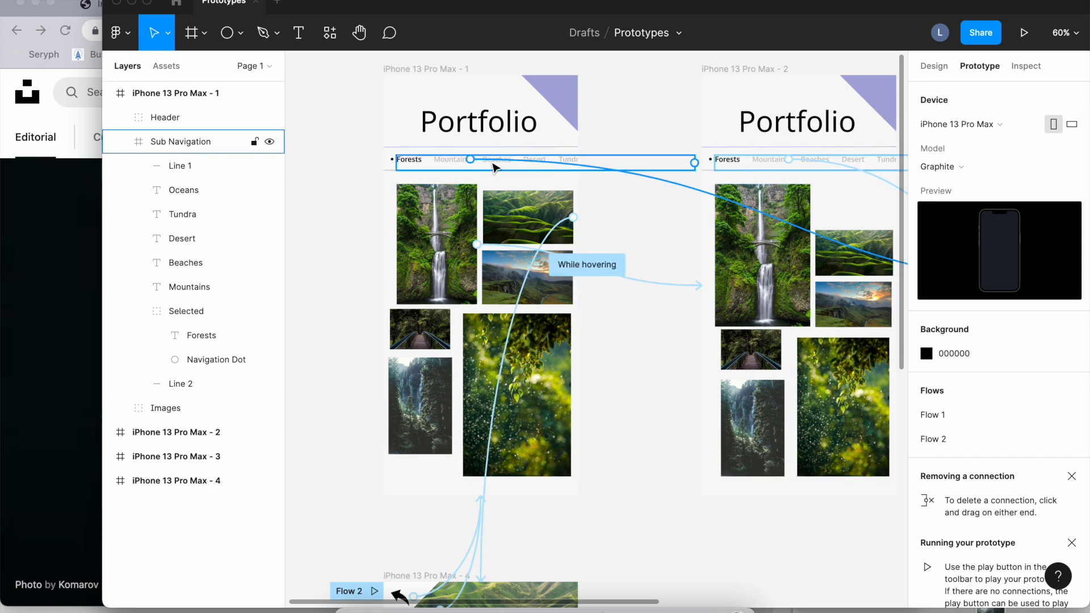
left_click(647, 180)
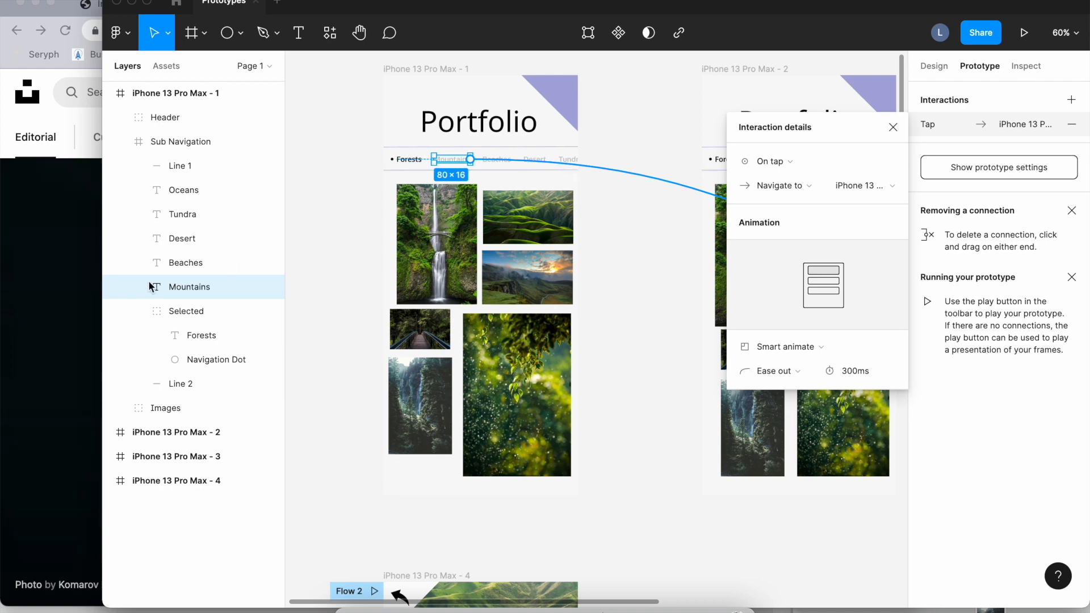
left_click(138, 311)
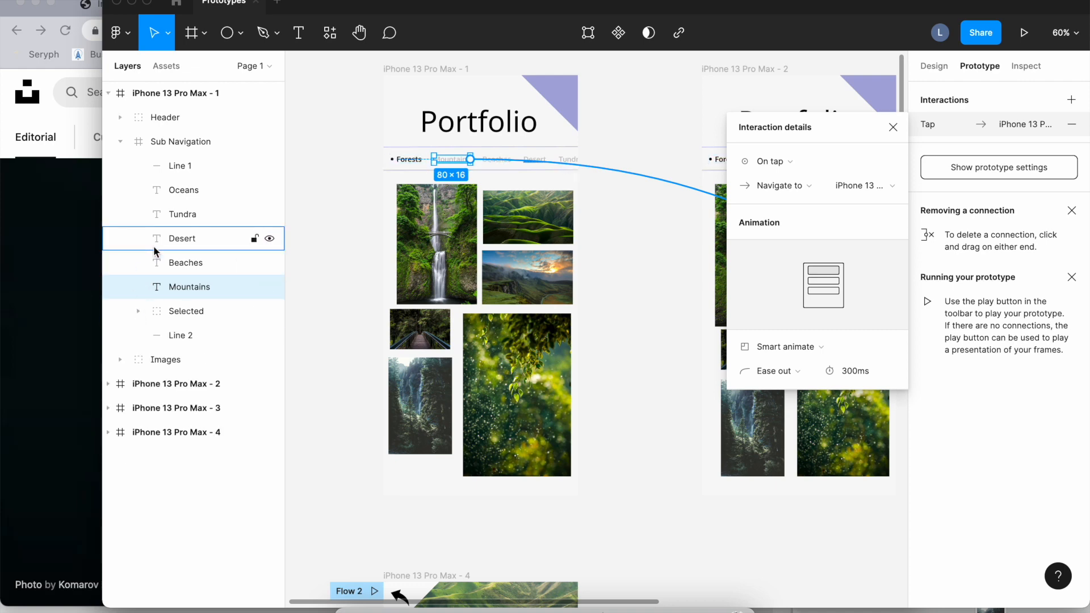
scroll(426, 179, "up", 5)
scroll(464, 180, "down", 2)
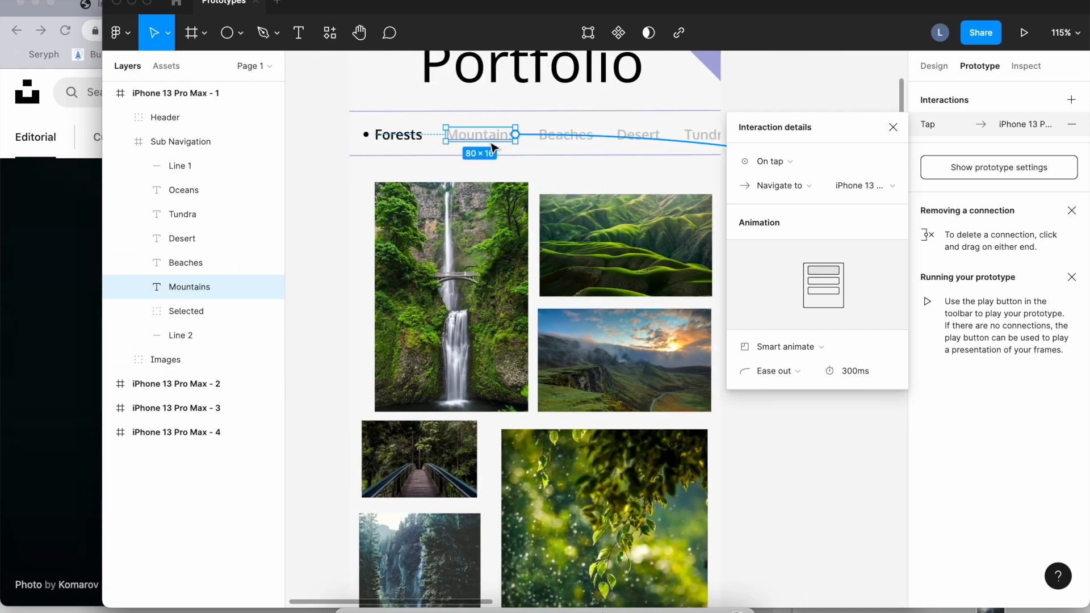
Run the prototype, follow the Mountains link, swipe its sub navigation sideways and go back through the Forests link.
left_click(1025, 32)
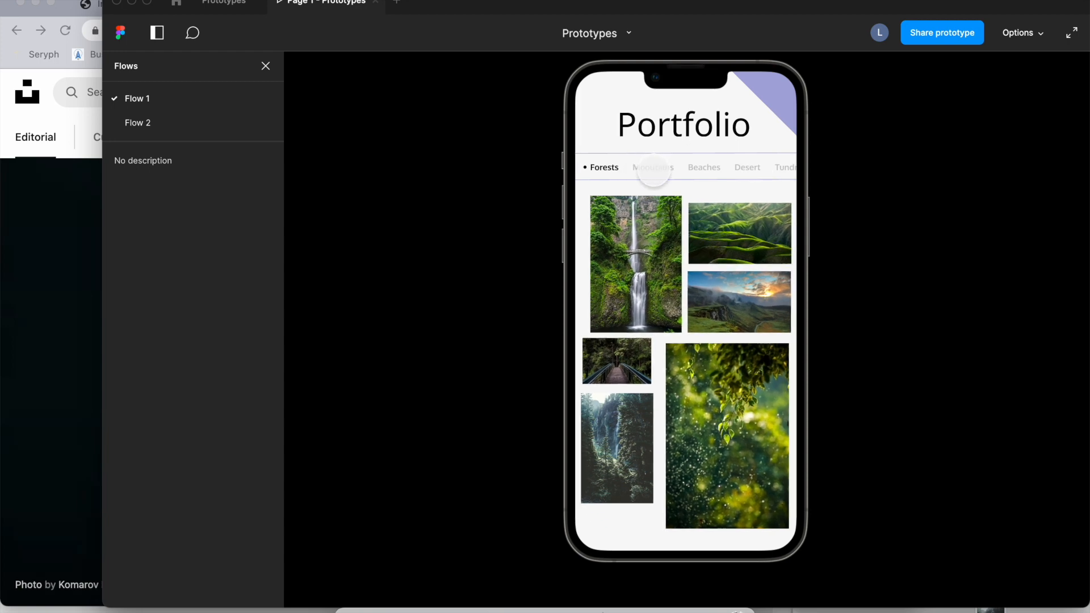
left_click(654, 168)
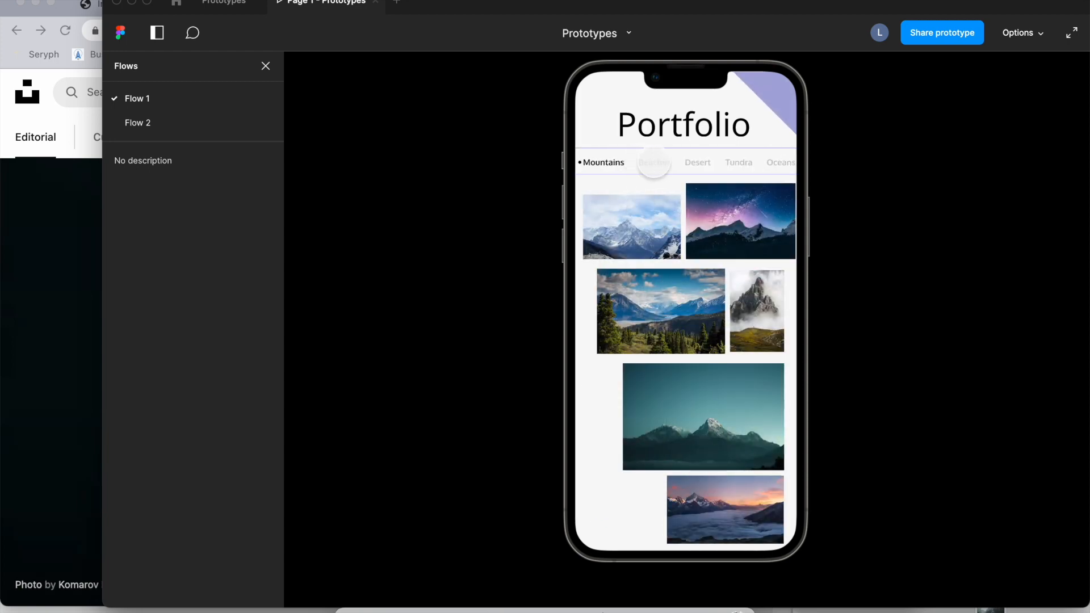
left_click_drag(676, 156, 828, 184)
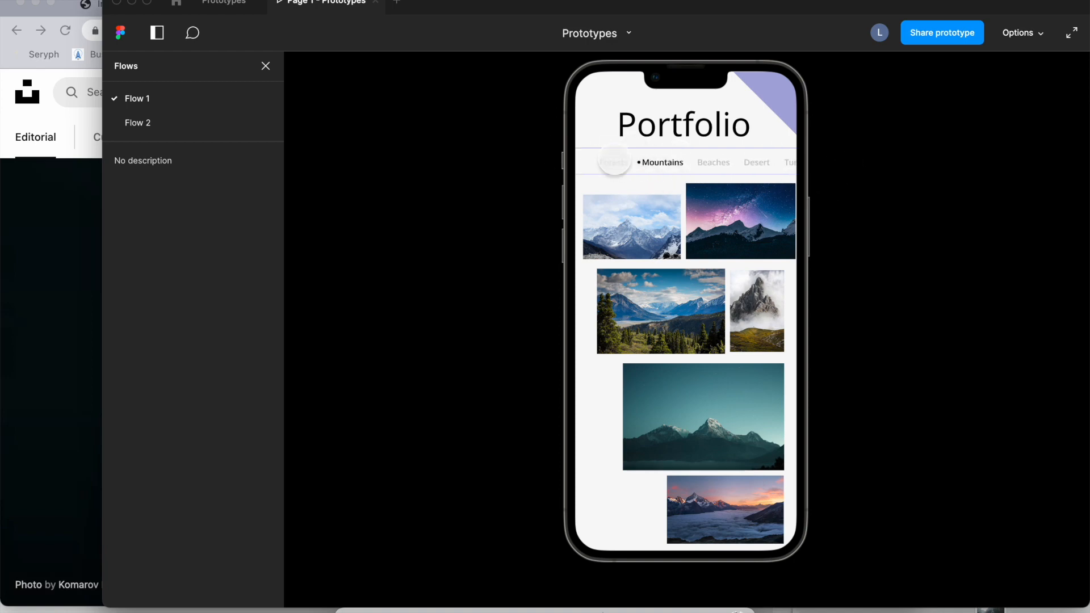
left_click(614, 162)
Test opening the detail page from the green hills image and returning with its back arrow twice, and swipe the sub navigation.
left_click(744, 231)
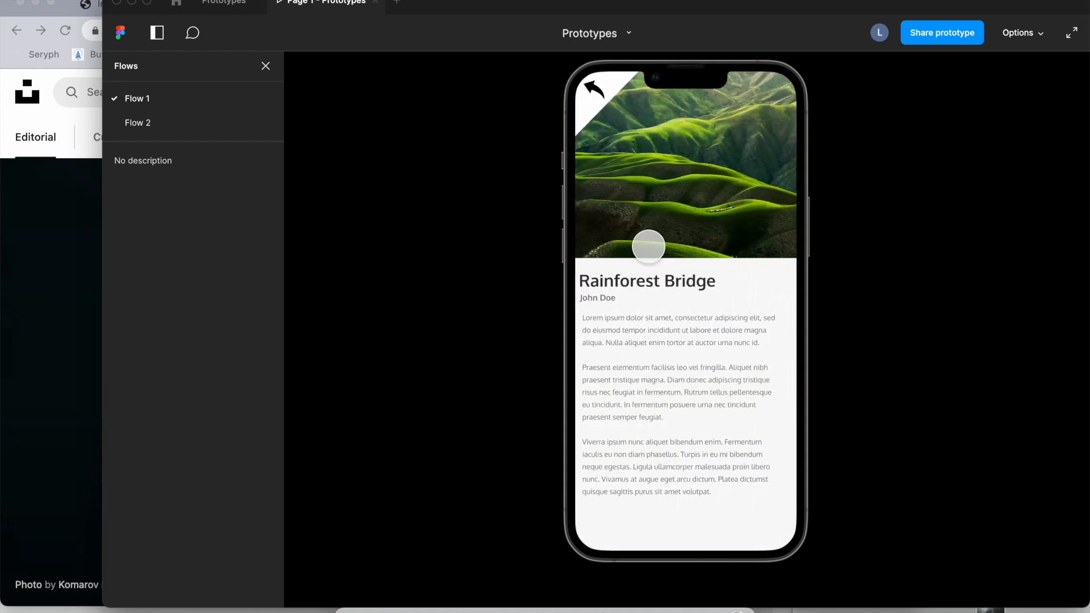
left_click(594, 89)
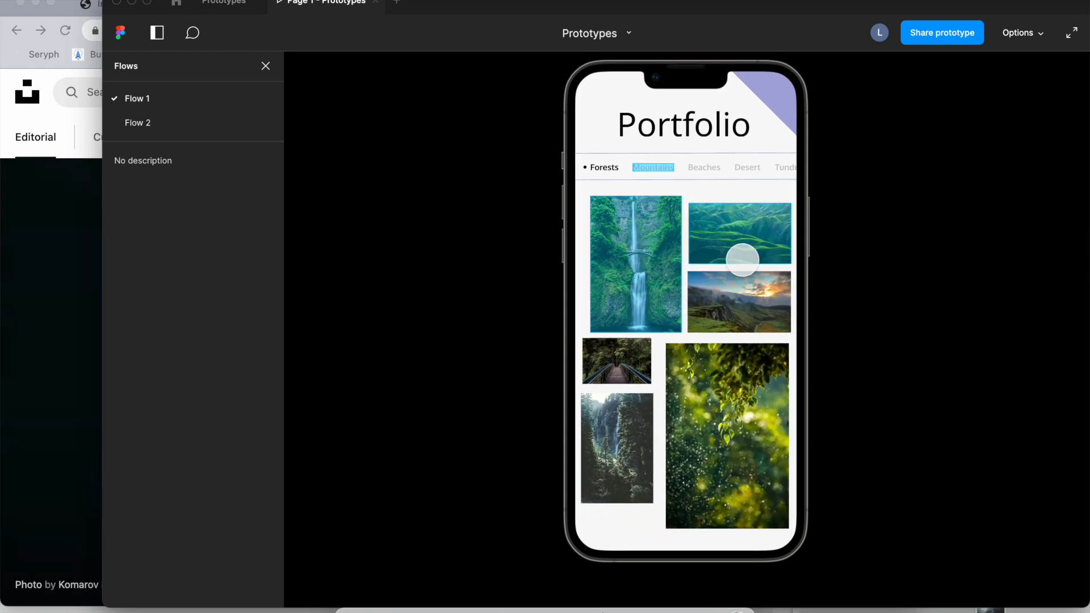
left_click(740, 248)
left_click(598, 89)
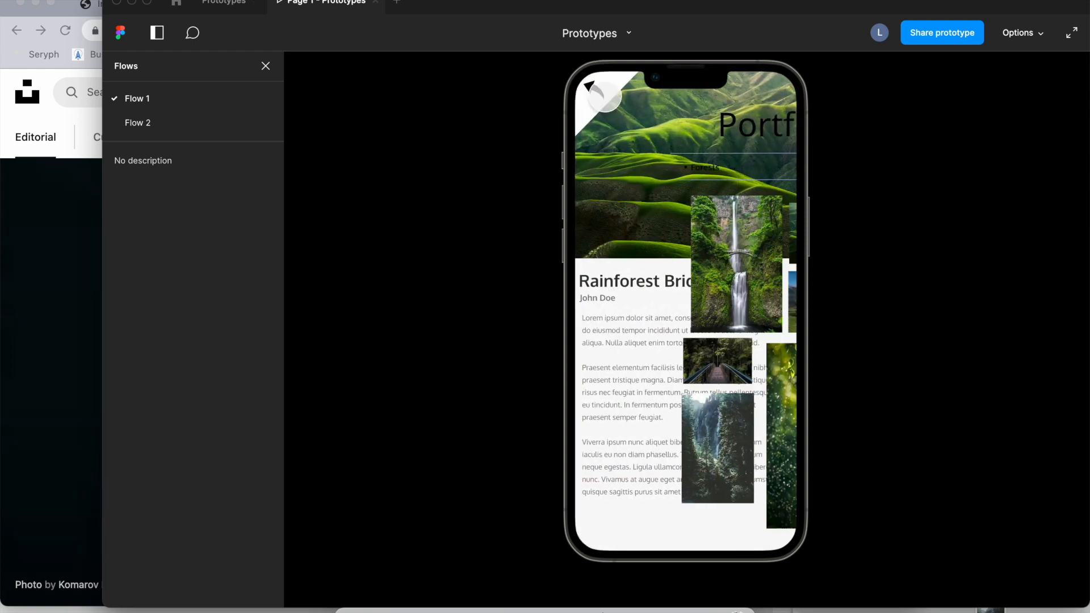
left_click_drag(740, 166, 627, 165)
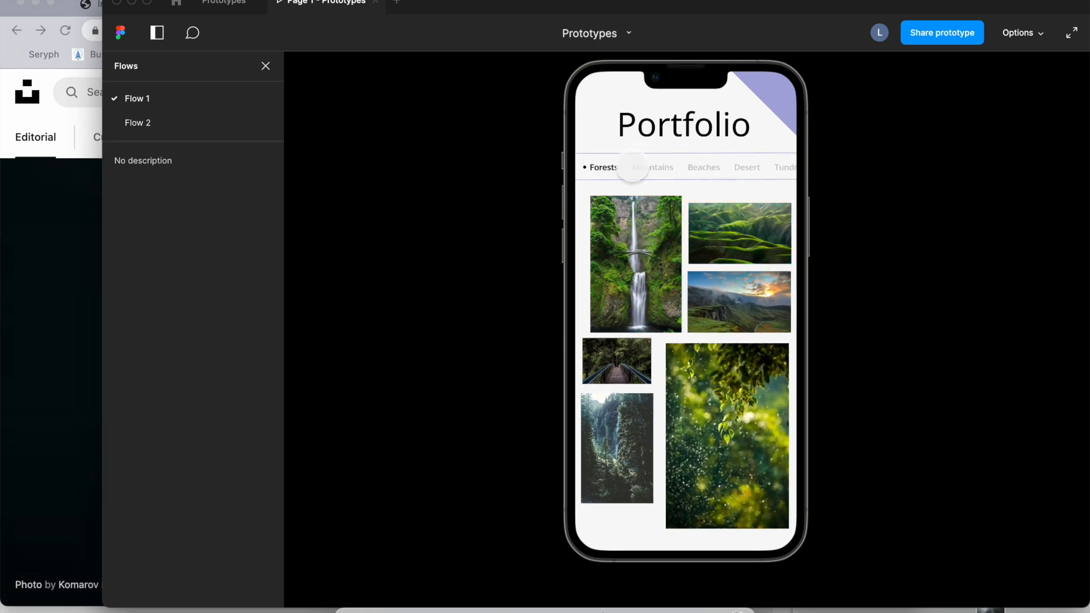
Return to the design file, inspect the Sub Navigation frame's overflow scrolling setting and collapse its layers.
left_click(224, 3)
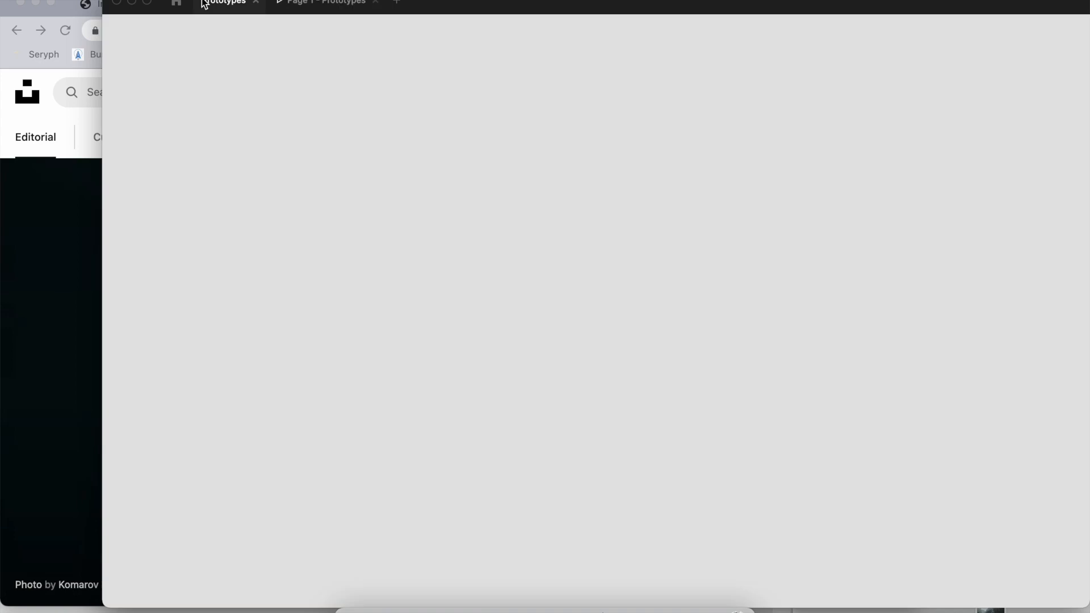
scroll(662, 307, "down", 3)
left_click(808, 442)
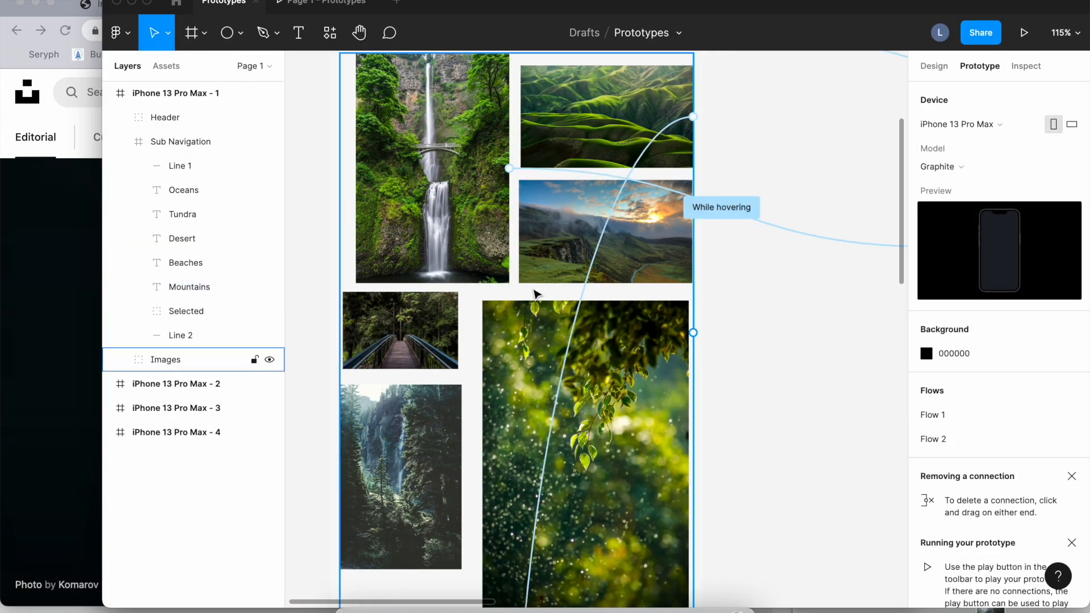
scroll(532, 295, "down", 3)
scroll(473, 149, "up", 2)
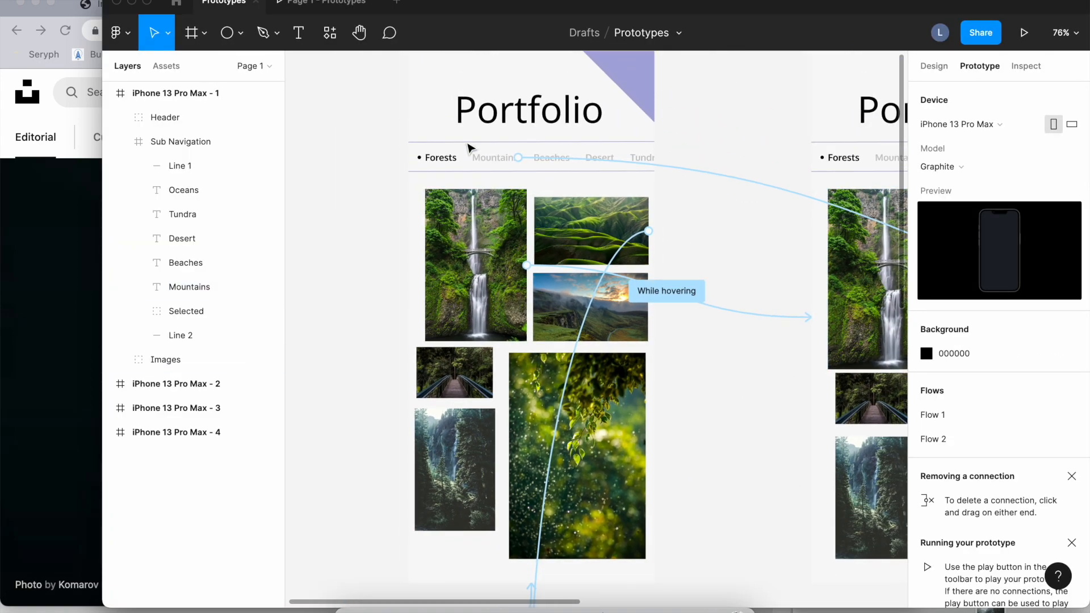
left_click(445, 152)
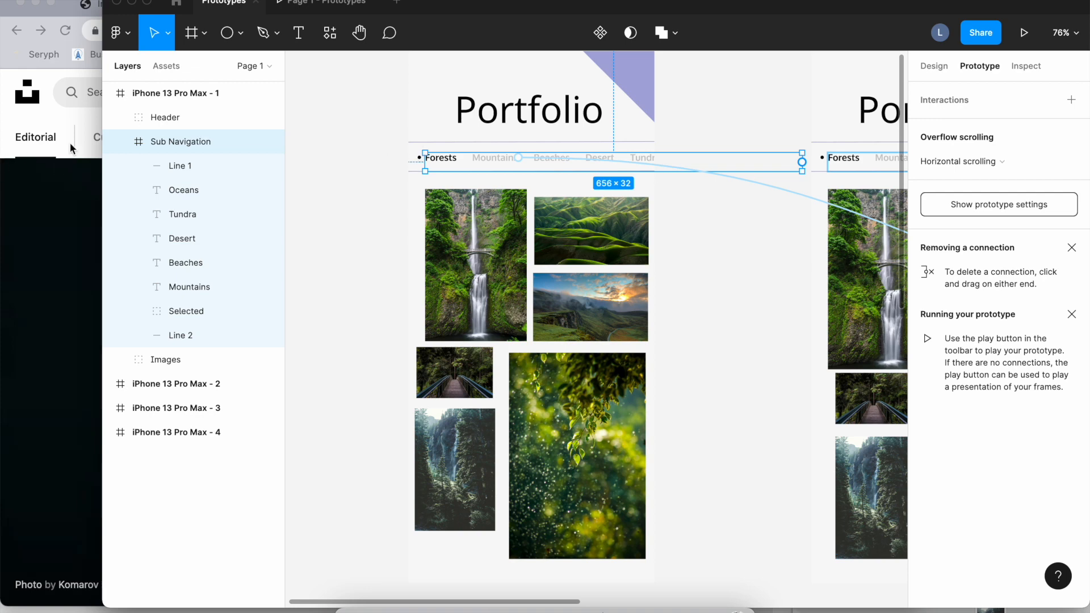
left_click(119, 142)
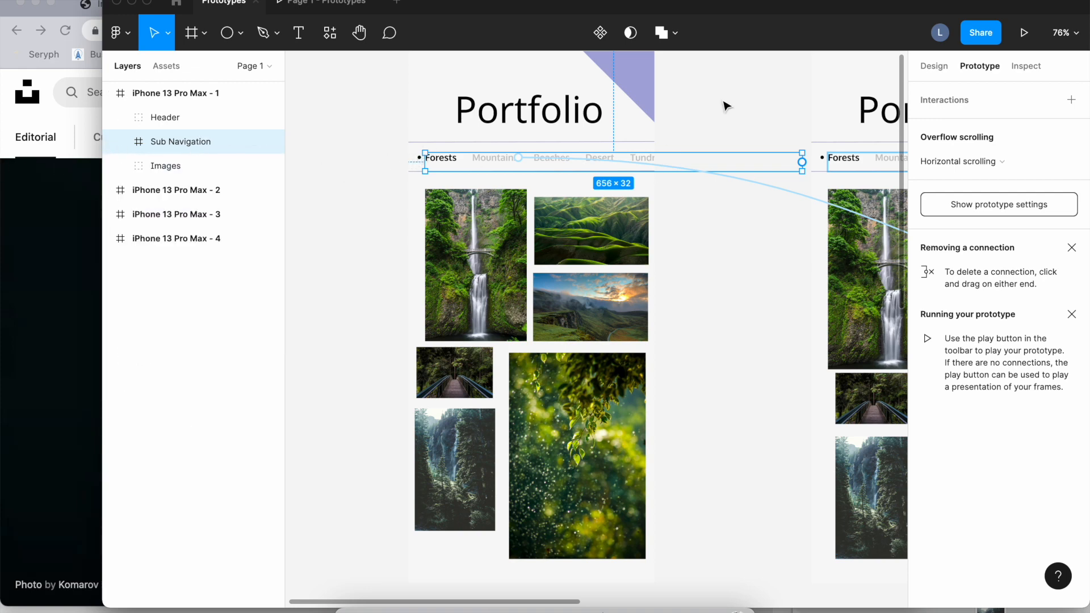
Test horizontal scrolling of the Forests screen's sub navigation in the running prototype, and return to the design file with nothing selected.
left_click(343, 8)
left_click_drag(565, 166, 634, 168)
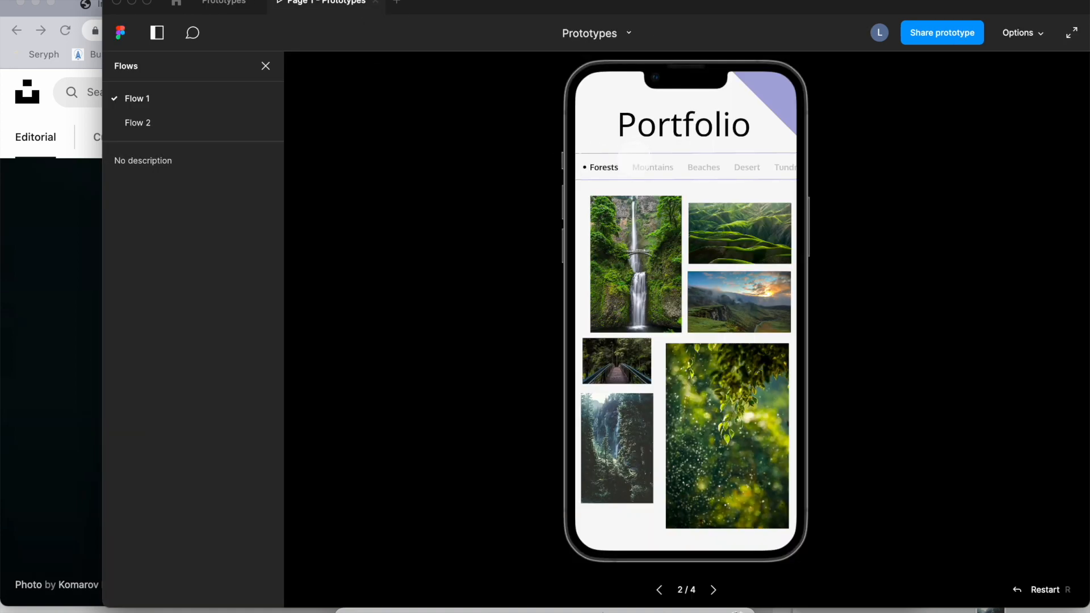
left_click_drag(783, 167, 335, 168)
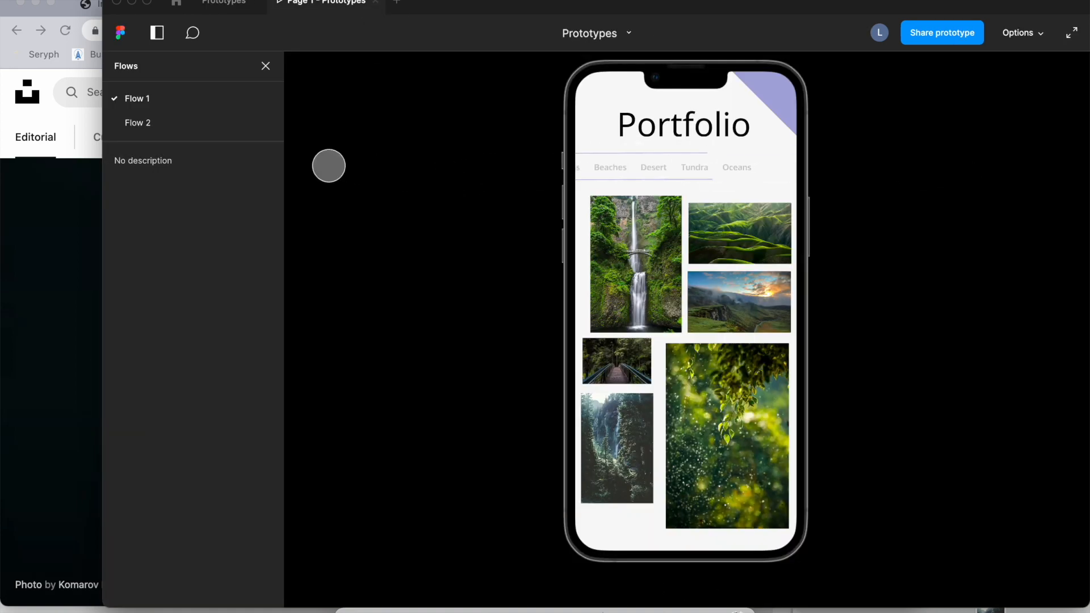
left_click_drag(437, 154, 433, 153)
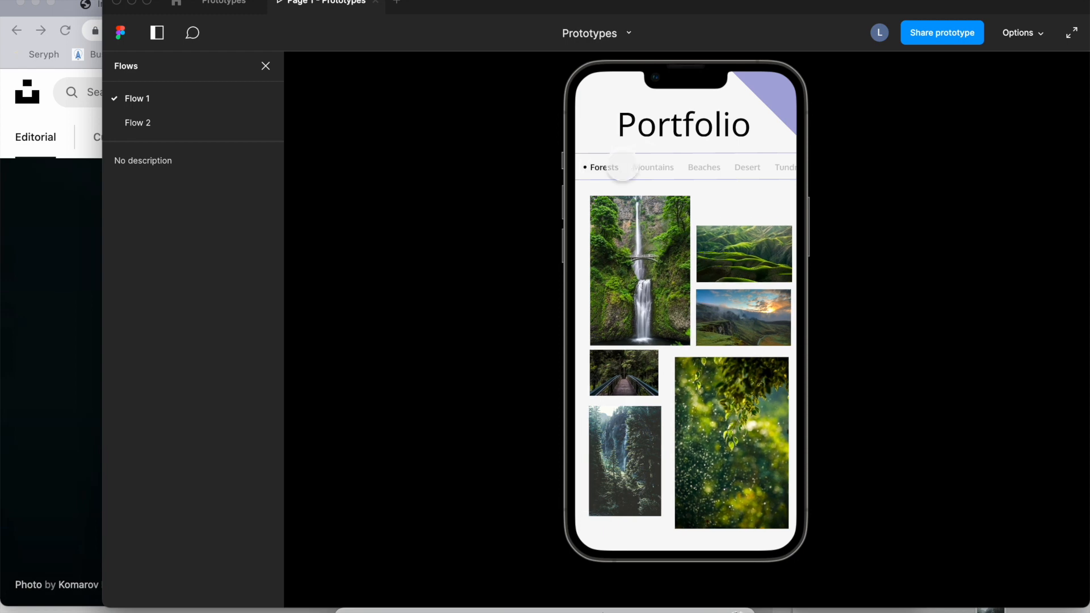
left_click_drag(668, 164, 441, 161)
left_click_drag(772, 166, 681, 164)
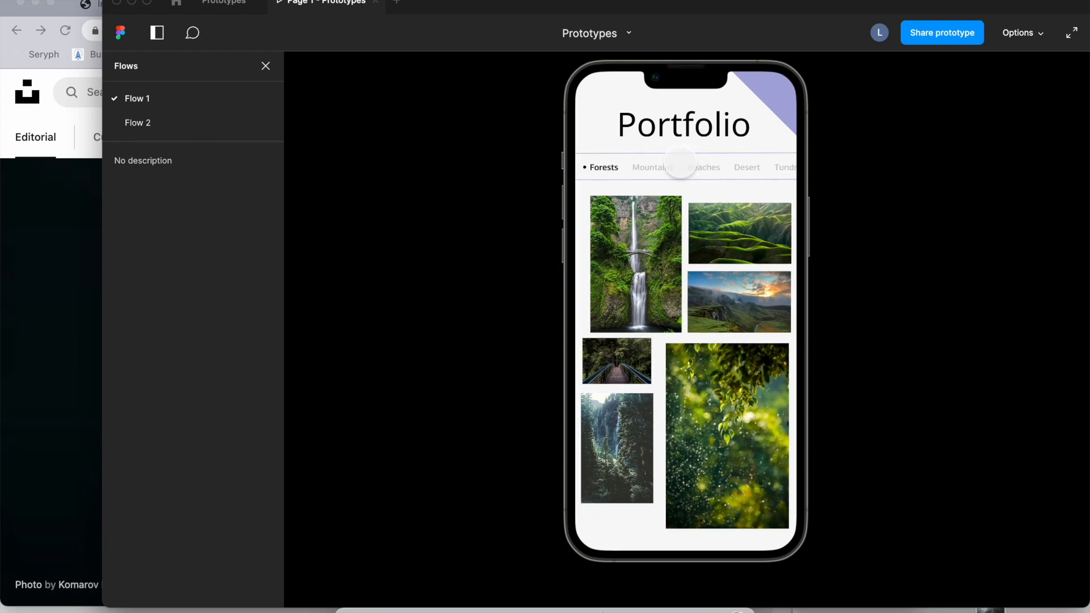
left_click(226, 2)
left_click(795, 287)
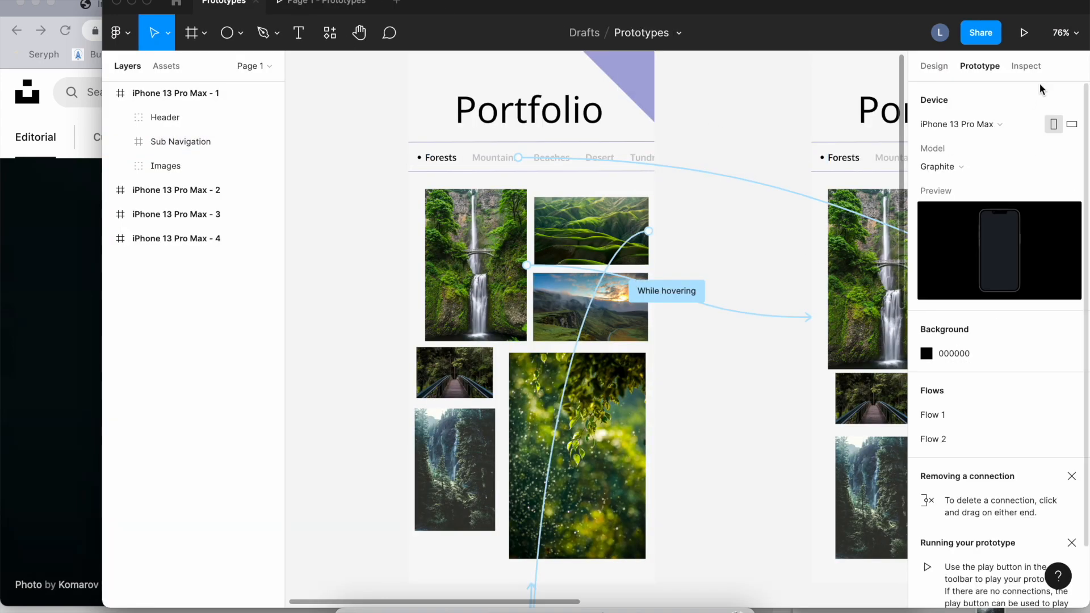
Set the overflow scrolling of the Sub Navigation frame on iPhone 13 Pro Max - 1 to No scrolling.
left_click(202, 142)
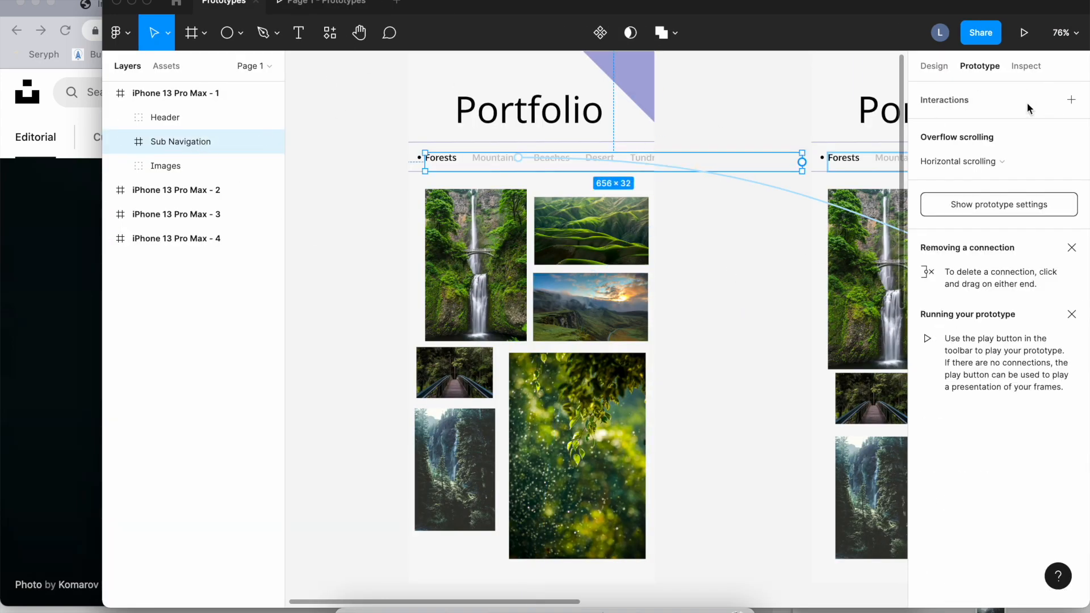
left_click(958, 158)
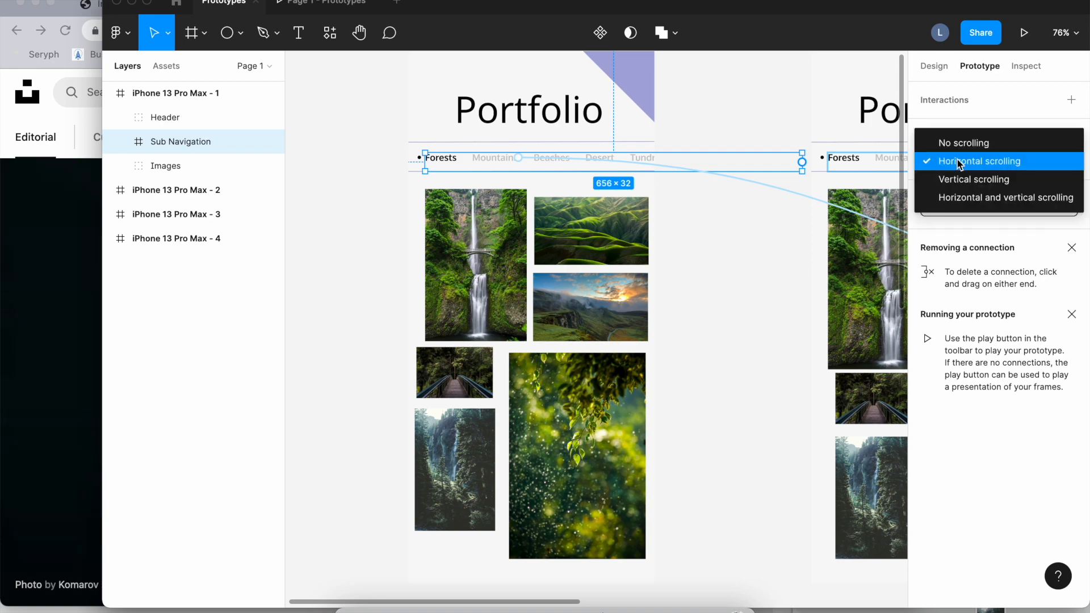
left_click(951, 146)
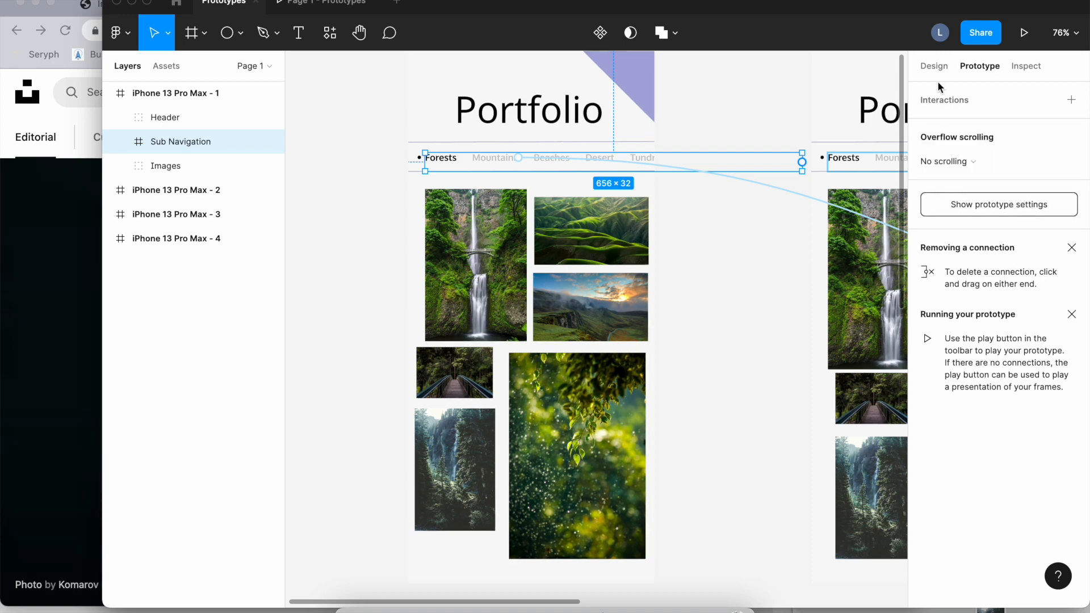
Close the old prototype preview, run the prototype again to check the sub navigation without scrolling, and close it.
left_click(328, 5)
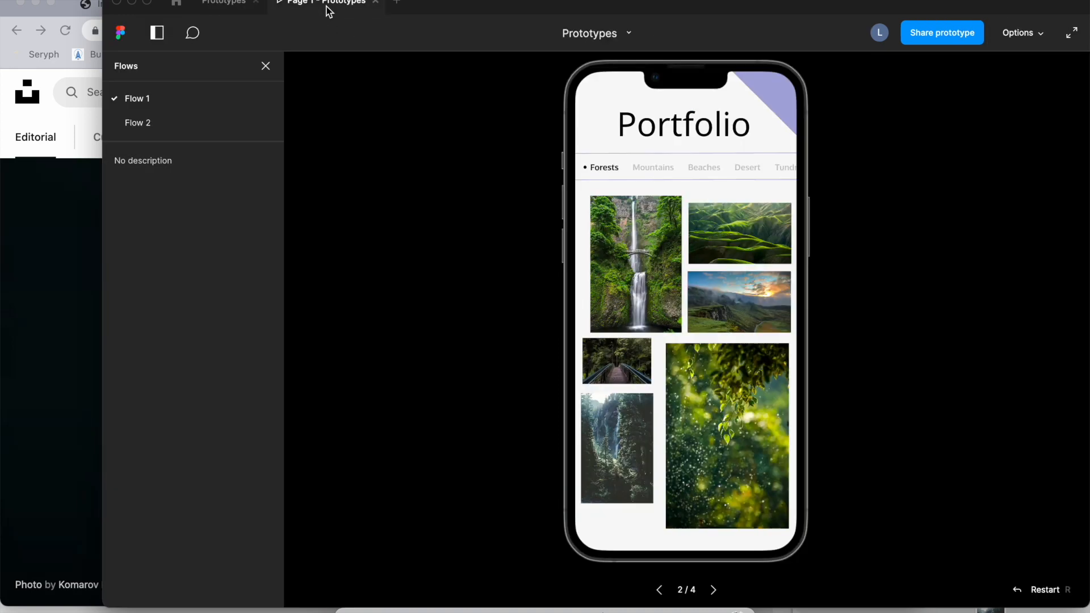
left_click(375, 4)
left_click(1024, 31)
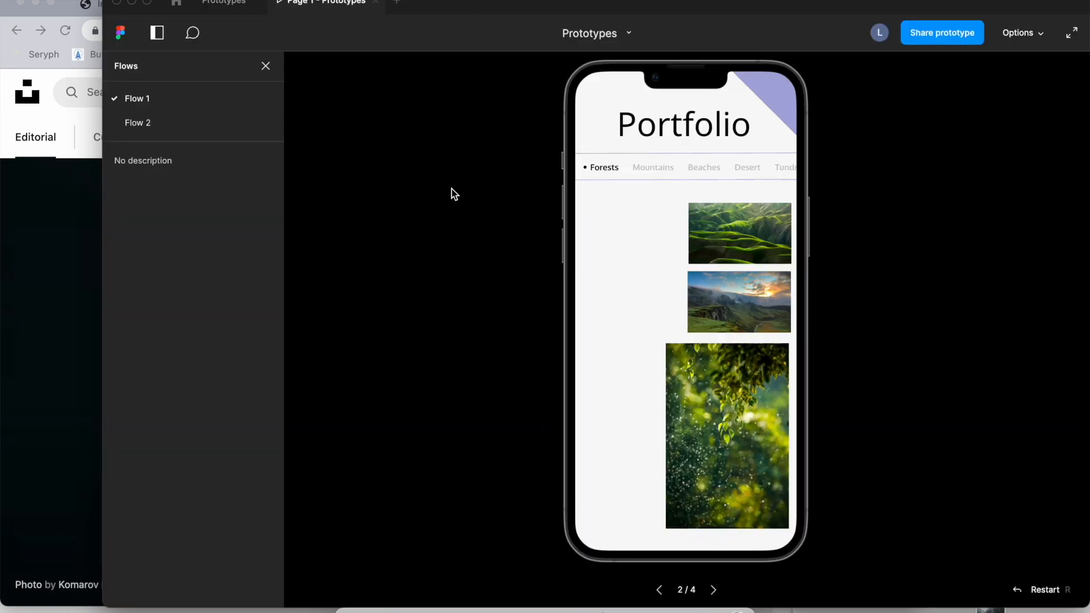
left_click(375, 2)
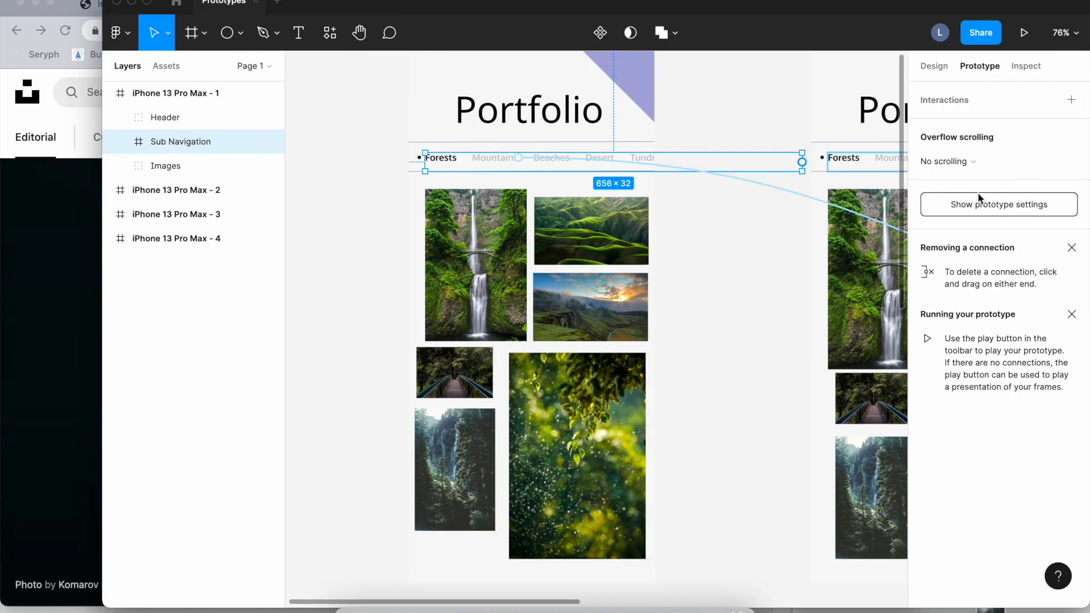
Set the Sub Navigation frame's overflow to Horizontal scrolling, test swiping it in the prototype, and return to the design with nothing selected.
left_click(988, 162)
left_click(992, 180)
left_click(1023, 32)
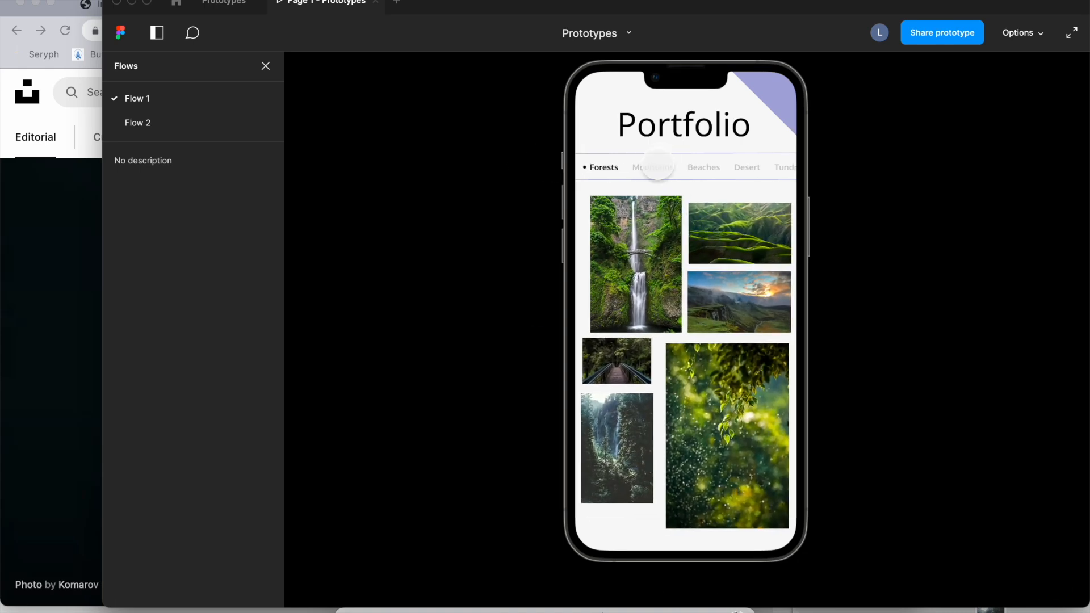
left_click_drag(652, 165, 502, 156)
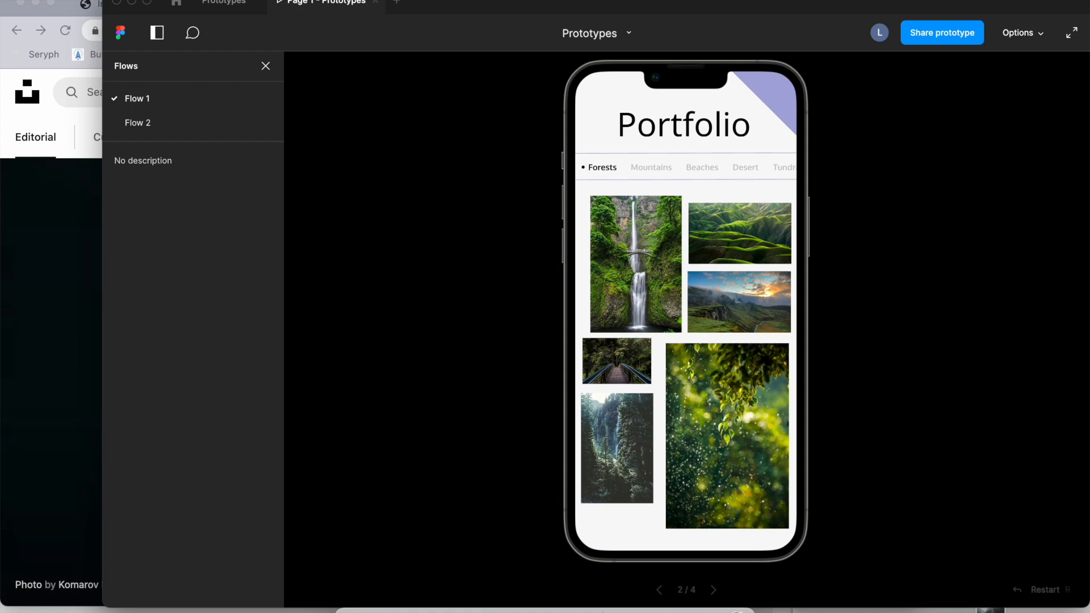
left_click(222, 2)
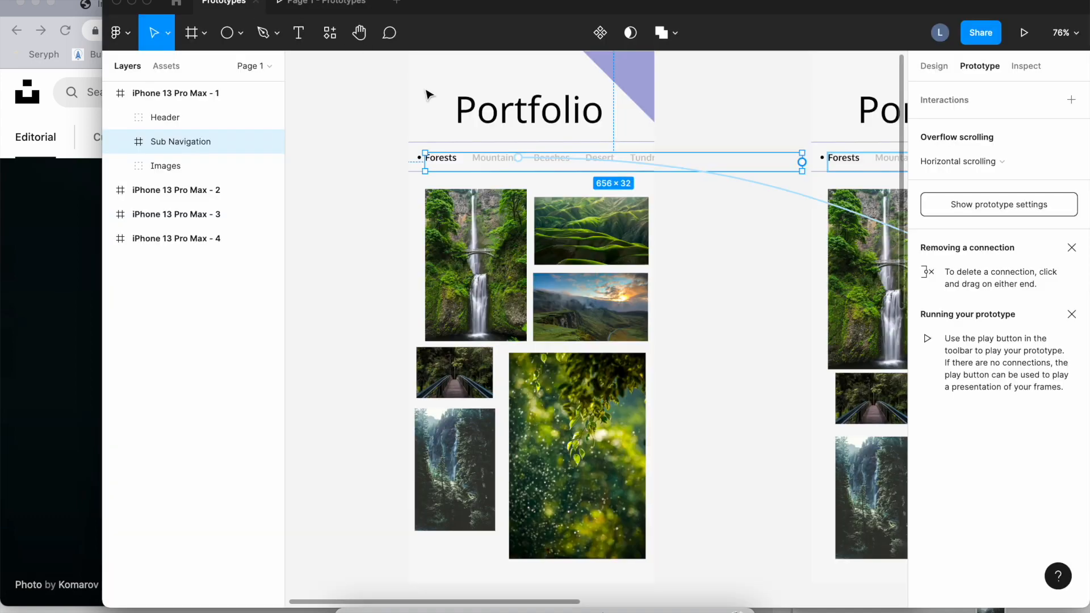
left_click(359, 170)
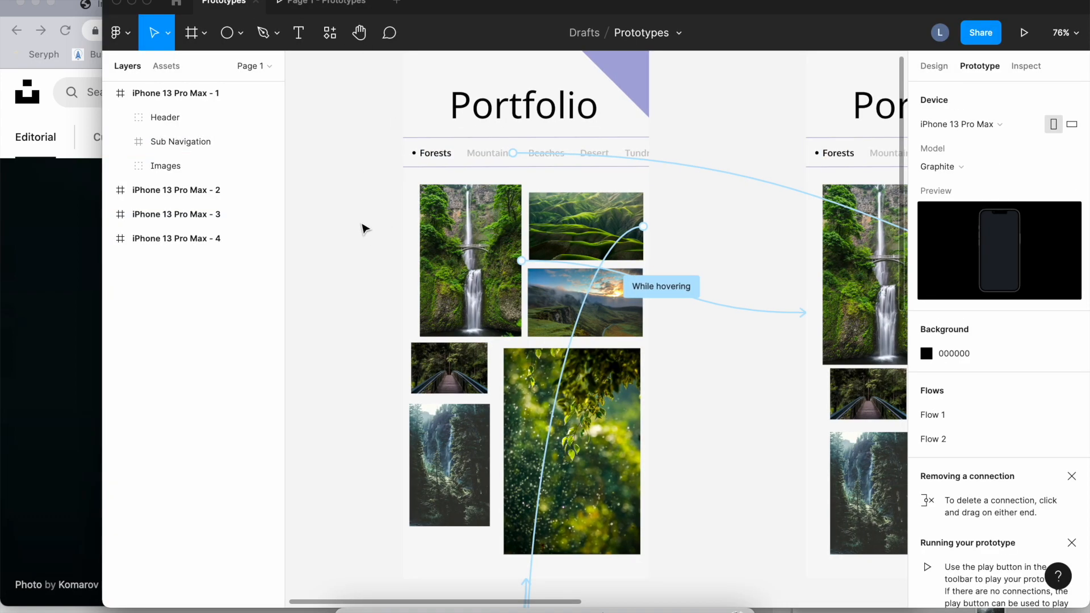
Test the hover animation of the large waterfall image in the running prototype and return to the design file.
left_click(300, 7)
mouse_move(636, 271)
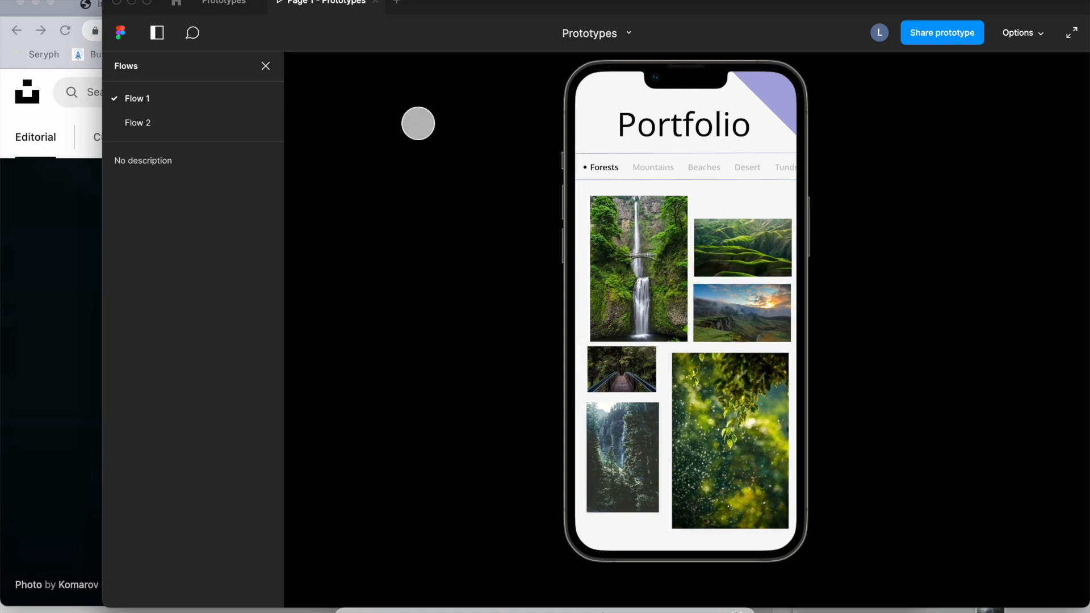
left_click(230, 3)
Examine the waterfall image's While hovering connection from iPhone 13 Pro Max - 1 to iPhone 13 Pro Max - 2, and deselect it.
left_click(431, 251)
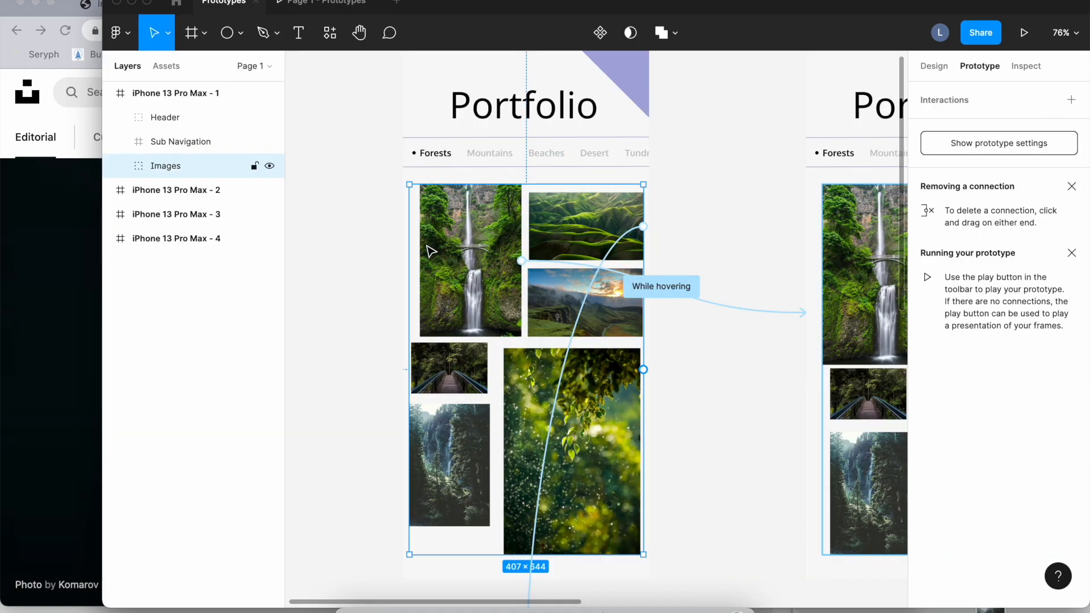
left_click(448, 250)
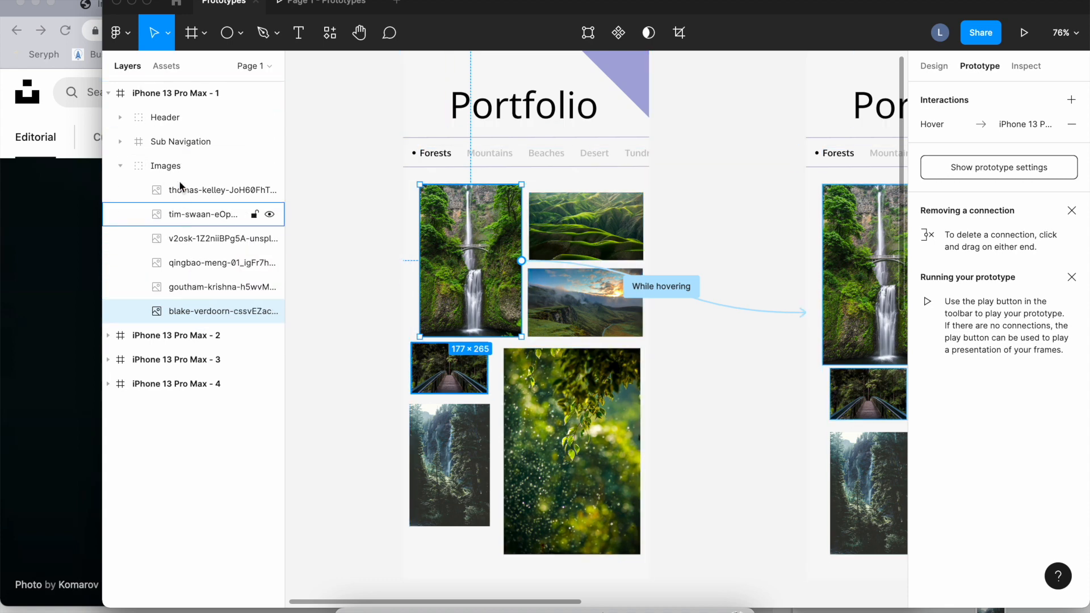
scroll(494, 315, "right", 6)
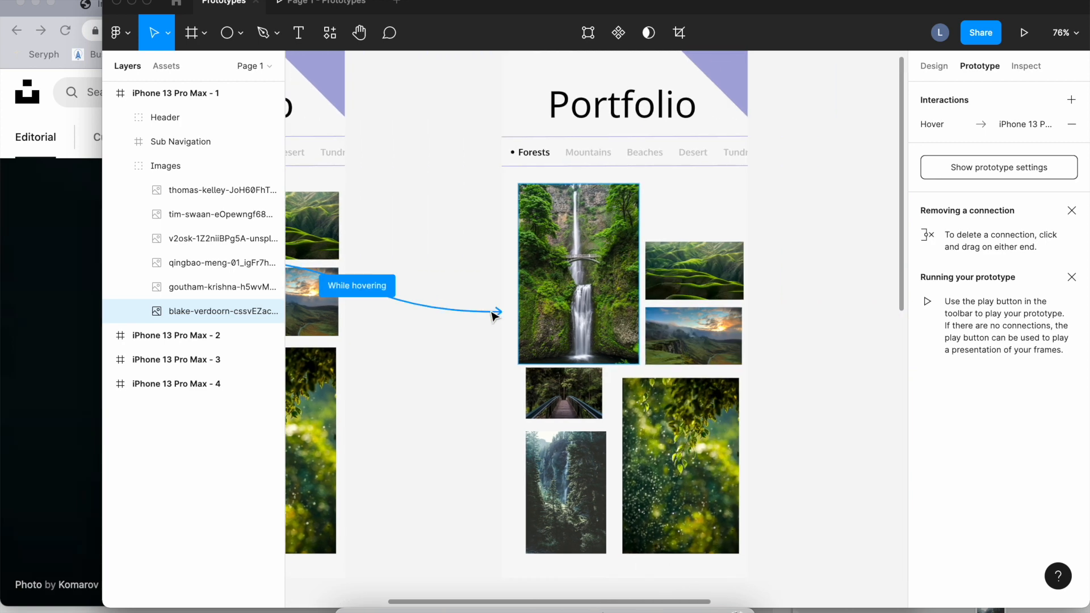
scroll(494, 316, "left", 2)
scroll(637, 277, "down", 3)
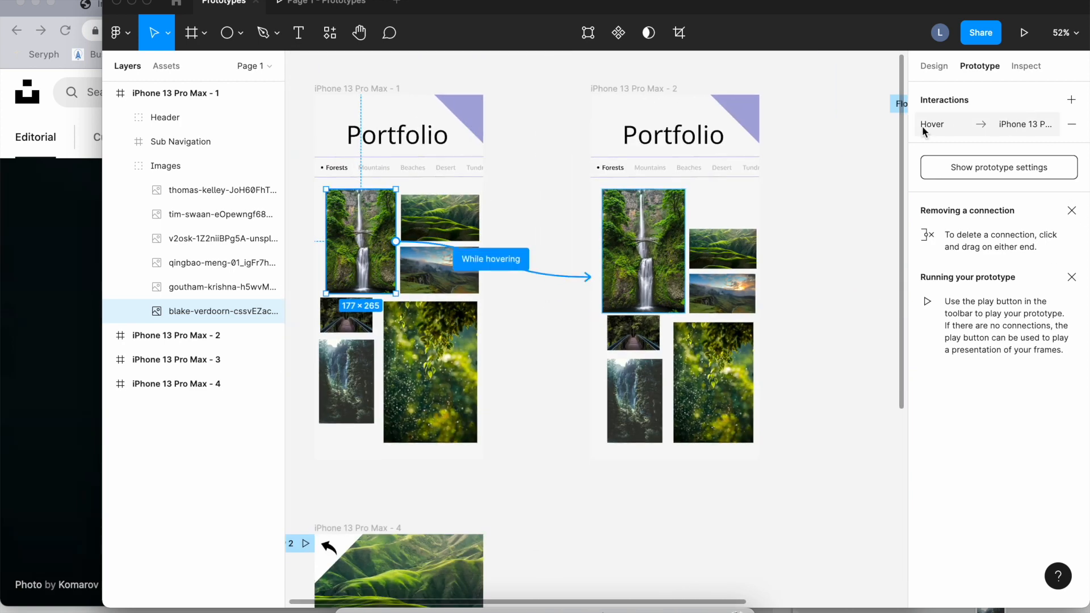
scroll(628, 250, "left", 3)
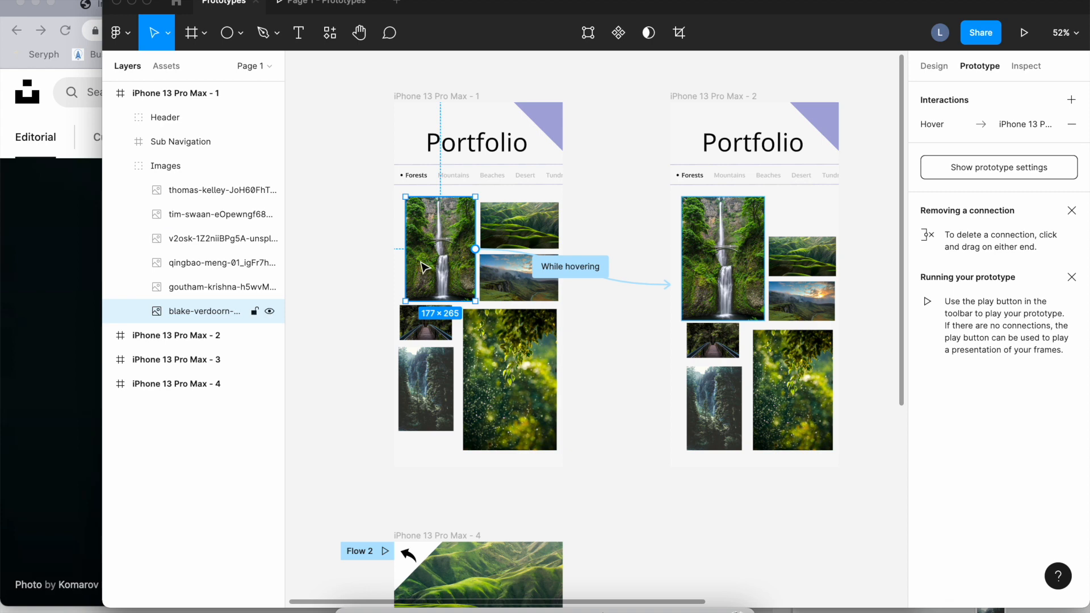
left_click(609, 334)
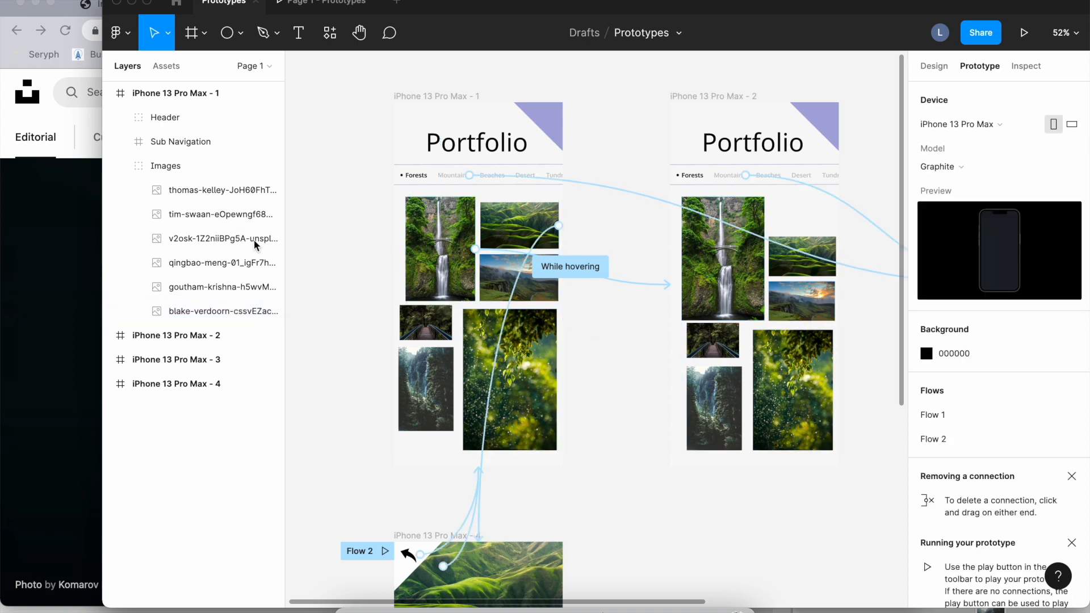
Add a second interaction to the waterfall image on iPhone 13 Pro Max - 1 and remove it again.
left_click(407, 257)
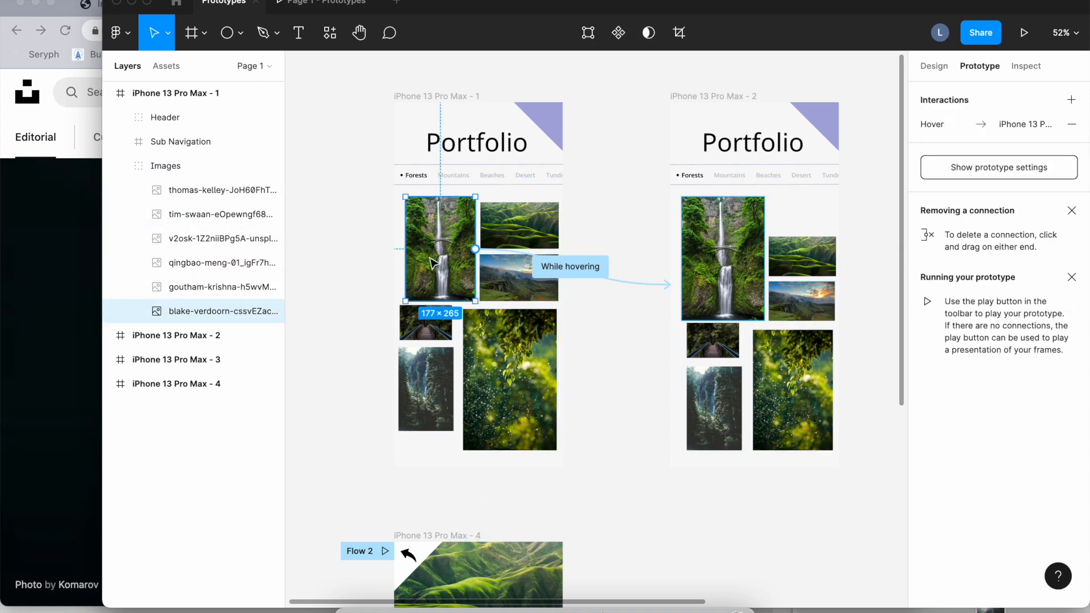
left_click(1071, 100)
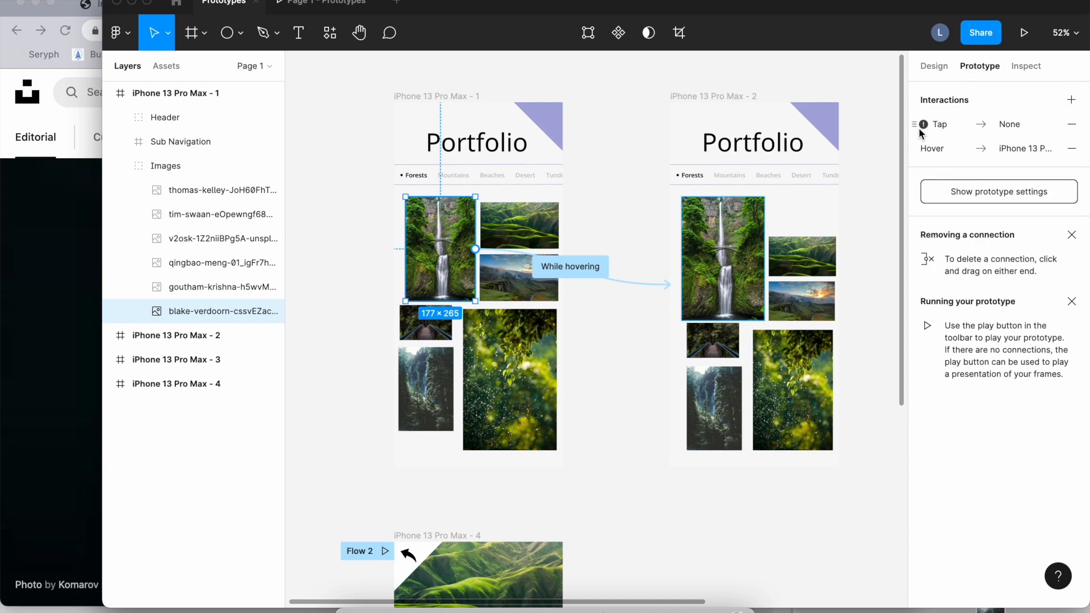
left_click(1071, 124)
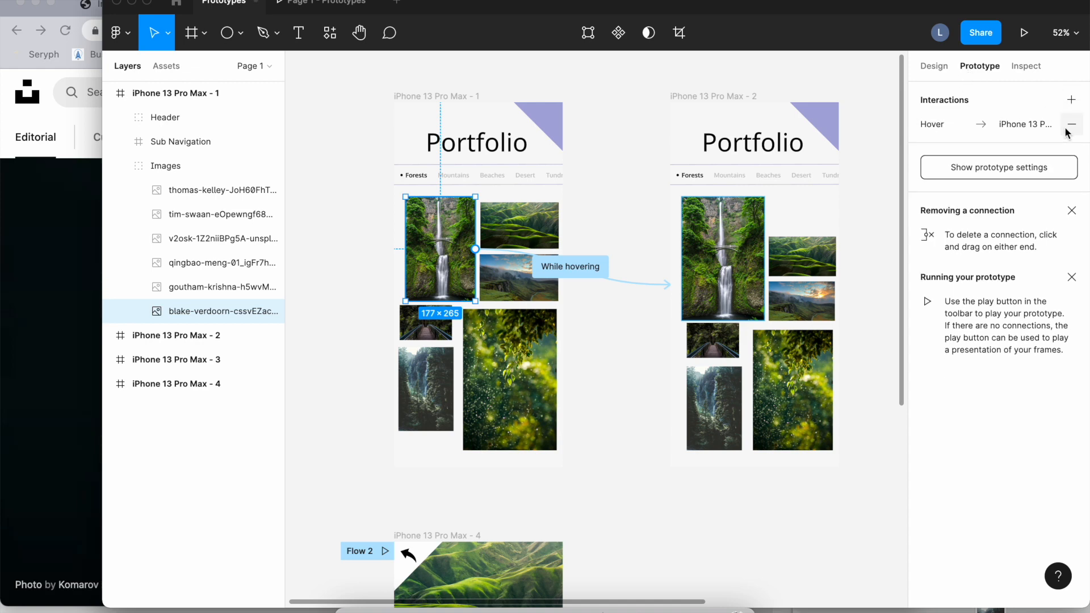
Review the trigger and animation type options in the waterfall image's hover interaction, keeping While hovering and Smart animate.
left_click(942, 127)
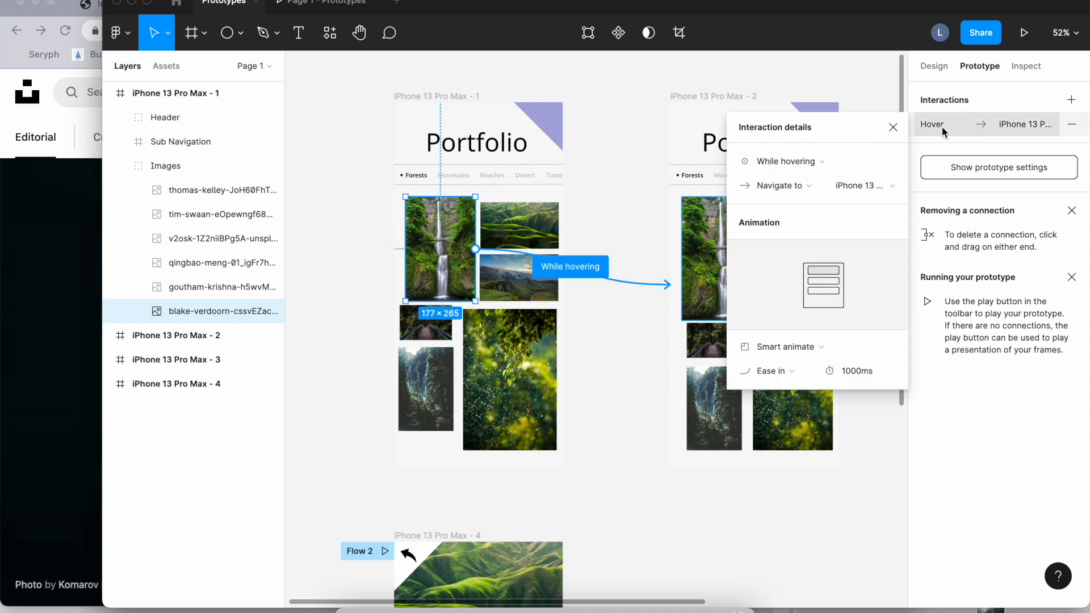
left_click(803, 165)
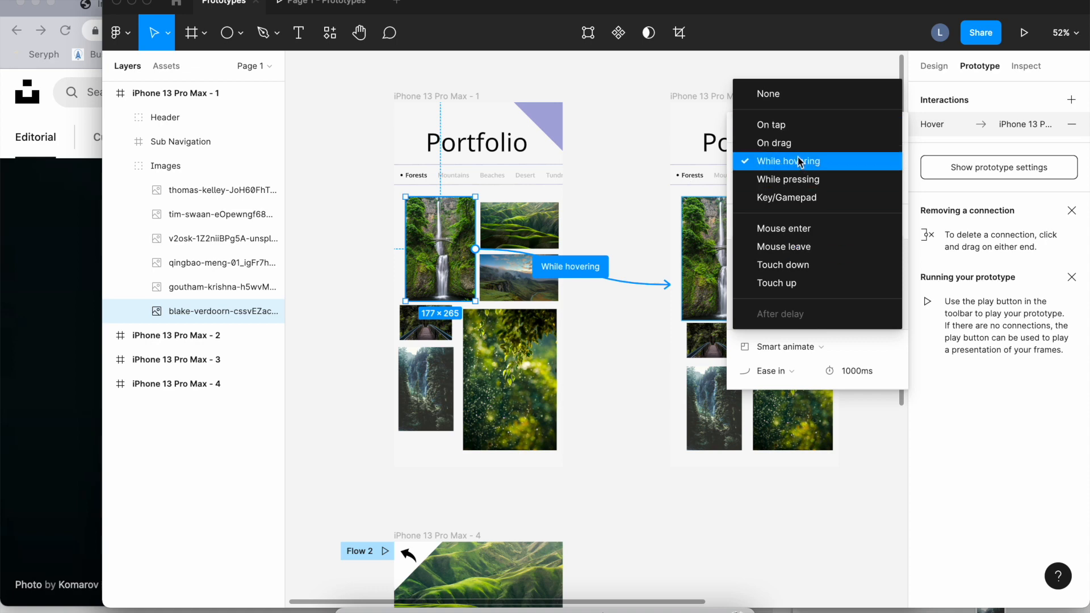
left_click(870, 159)
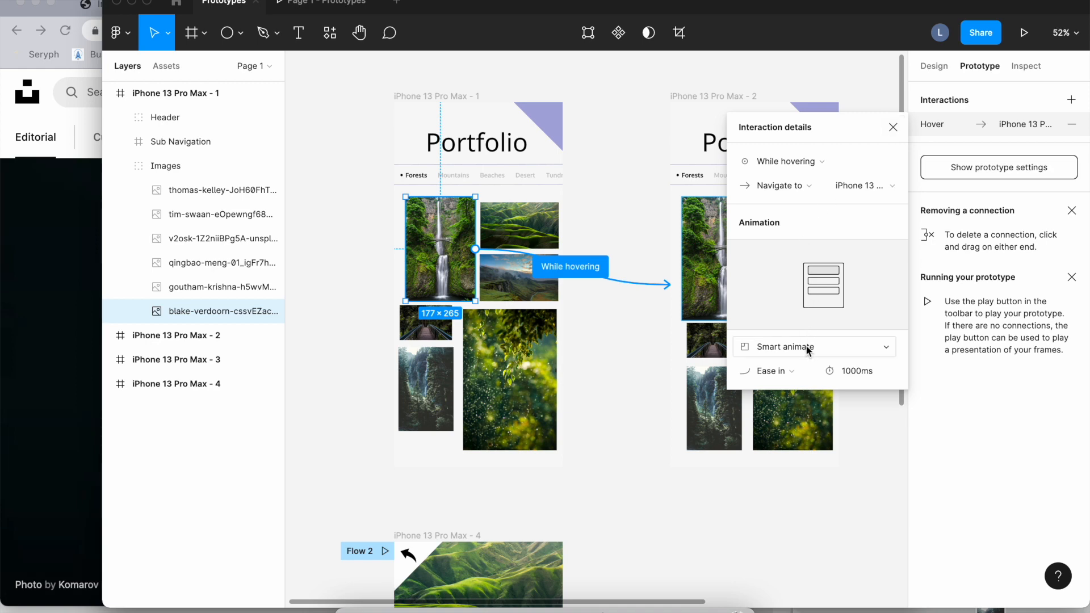
left_click(778, 346)
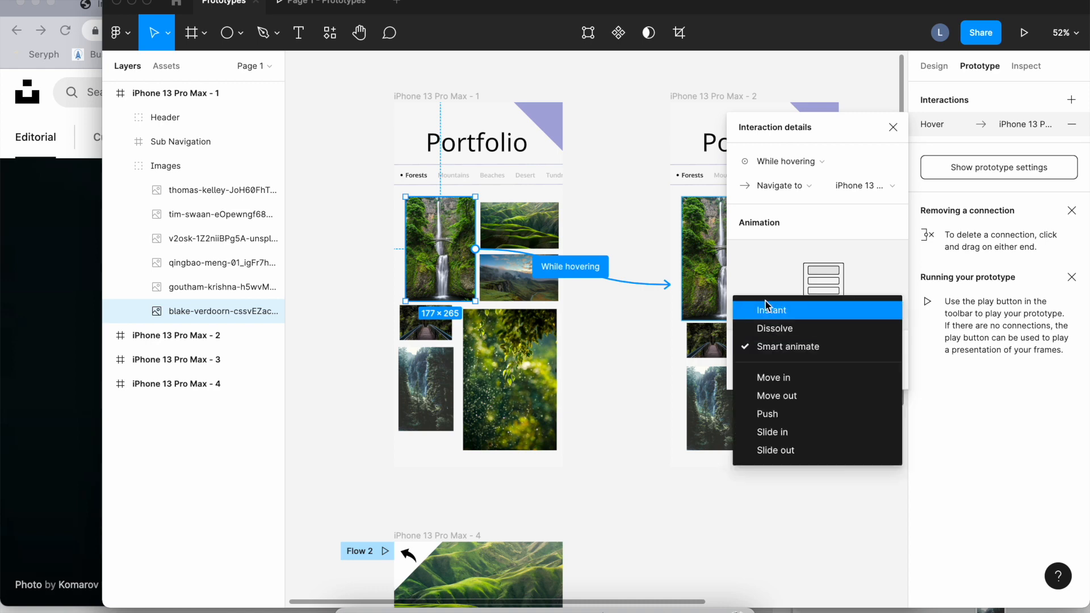
left_click(748, 257)
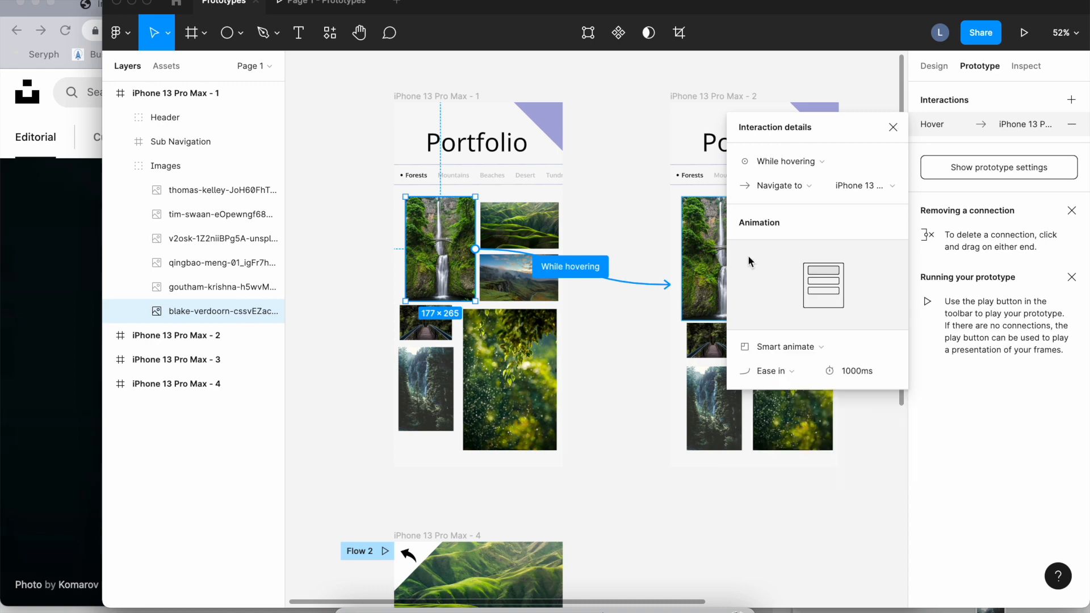
Set the hover interaction's easing to Bouncy while keeping Smart animate as the animation type.
left_click(777, 371)
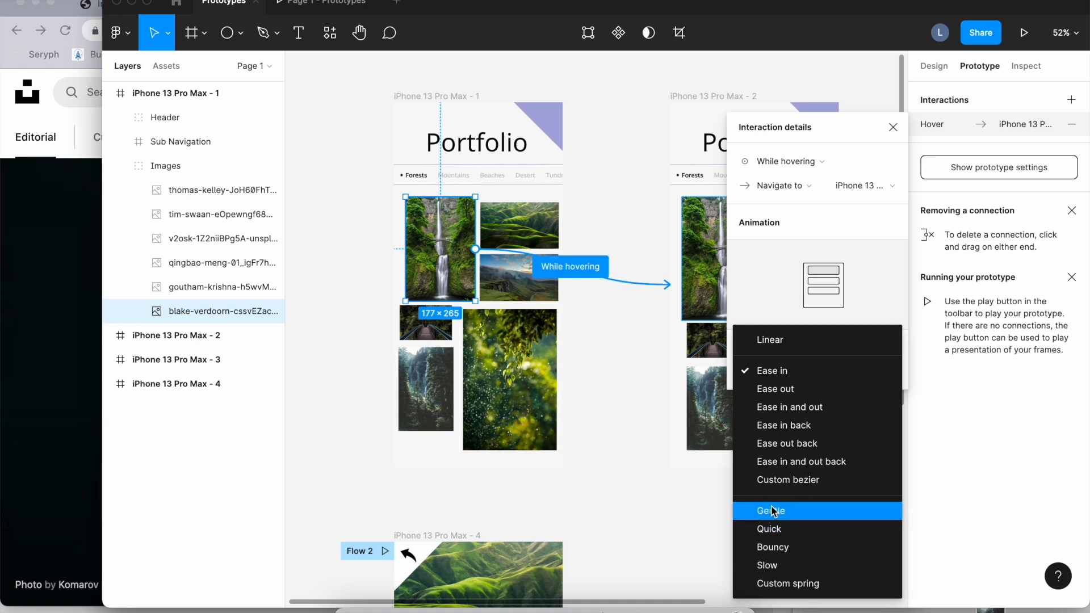
left_click(809, 548)
left_click(761, 348)
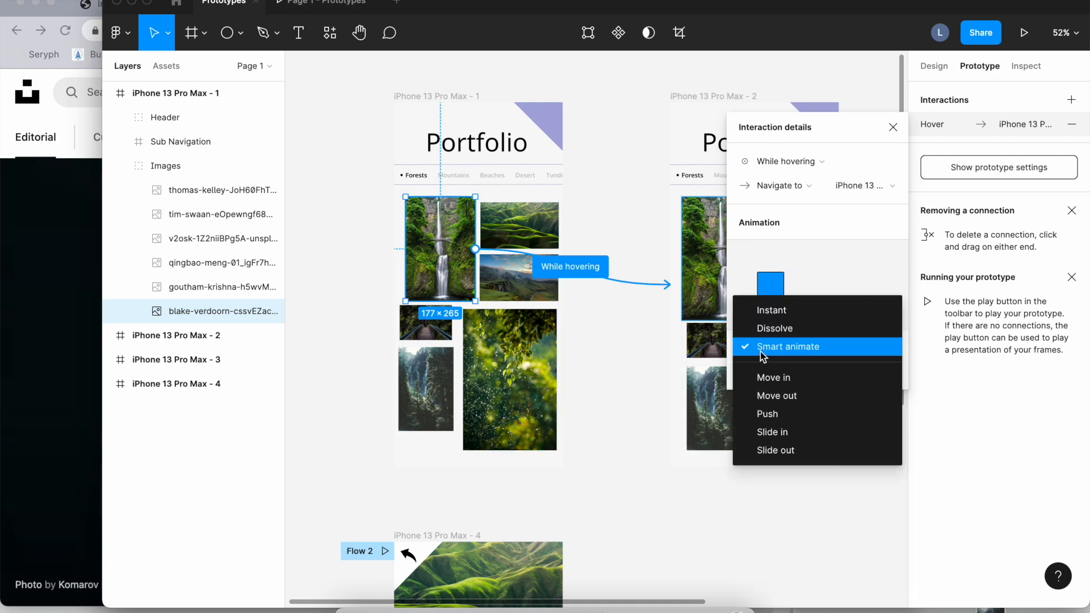
left_click(782, 347)
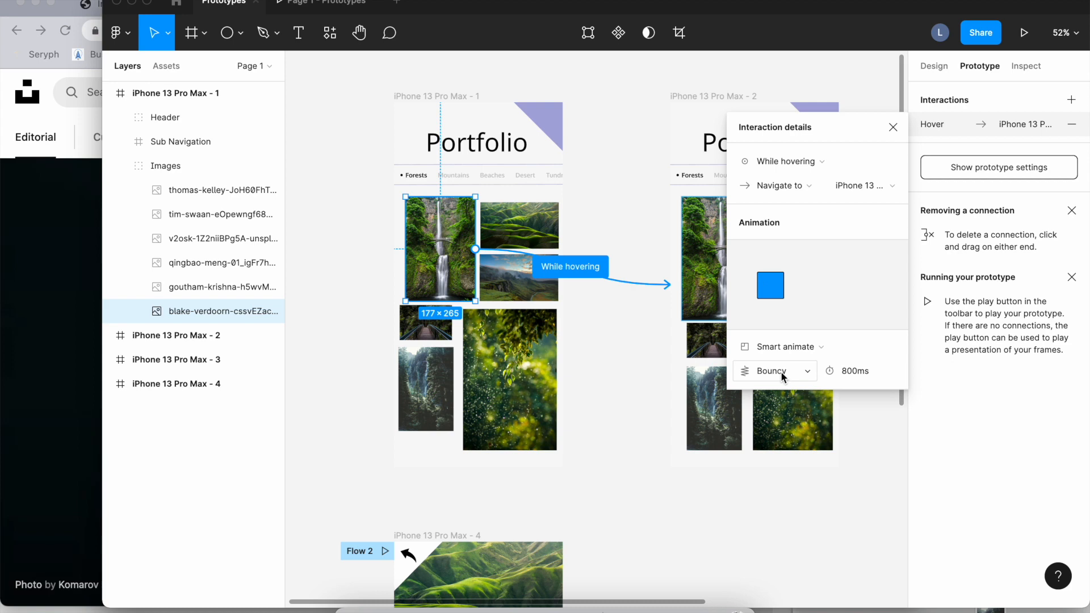
Set the hover interaction's easing to Ease in with a duration of 50 ms, and close its details.
left_click(781, 371)
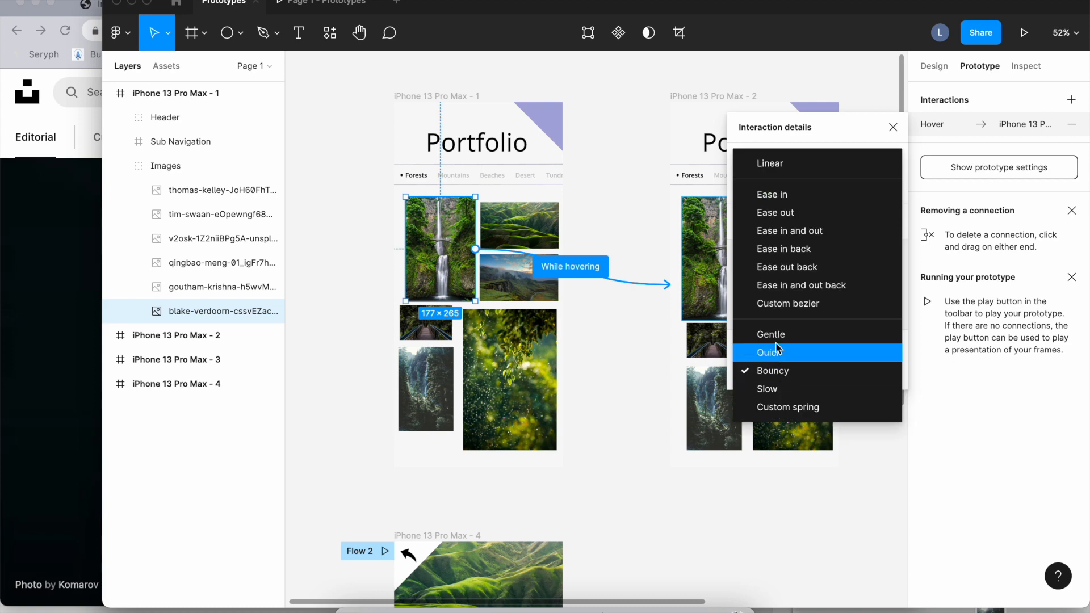
left_click(768, 196)
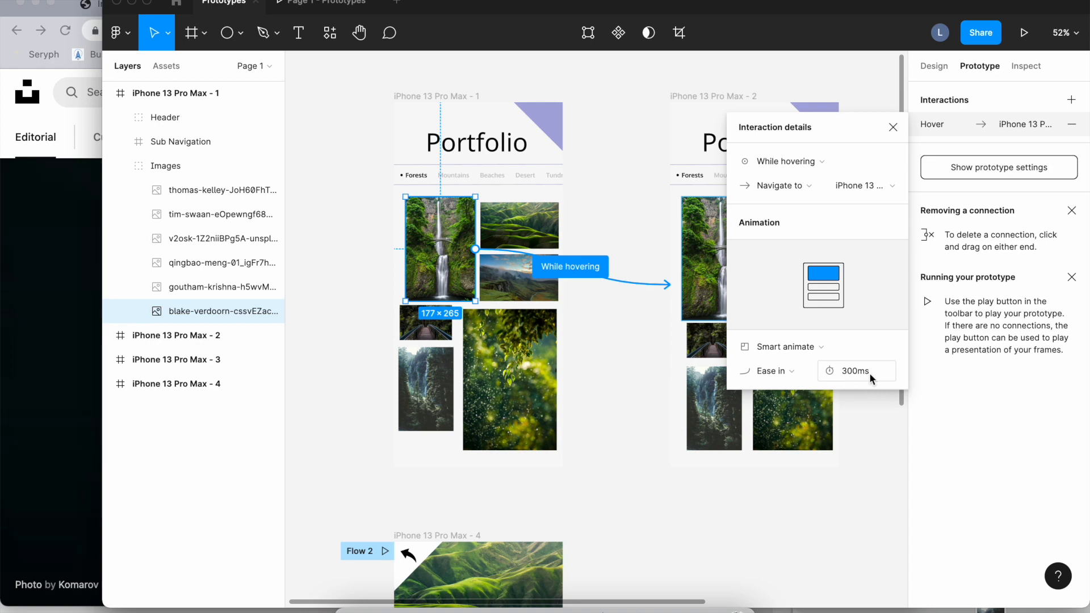
left_click(852, 370)
type("50")
left_click(755, 486)
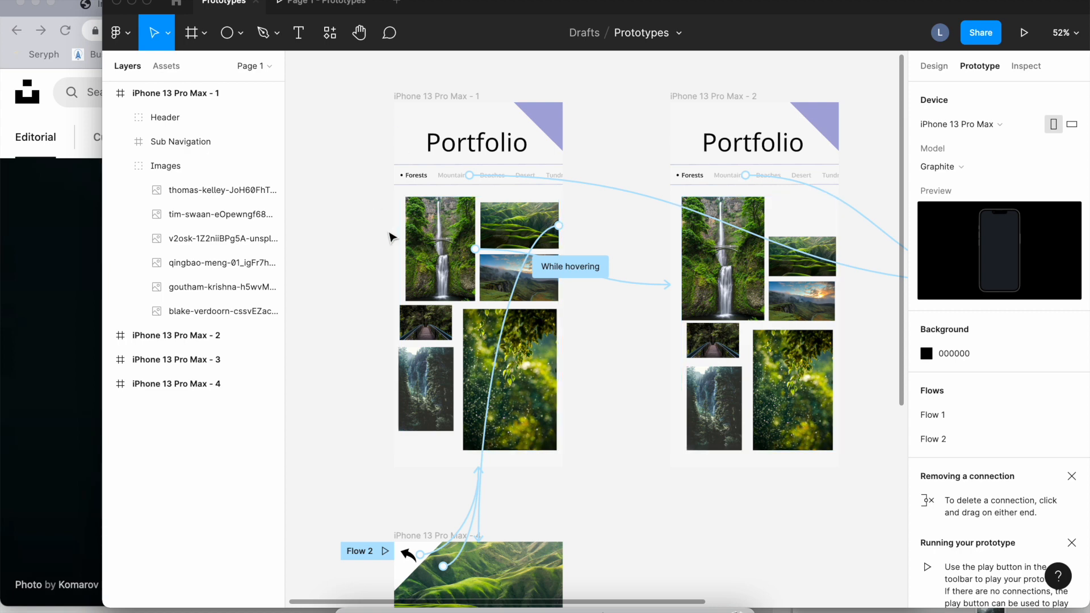
Close the prototype preview, check the hover interaction on the waterfall image of iPhone 13 Pro Max - 1, and deselect the image.
left_click(361, 4)
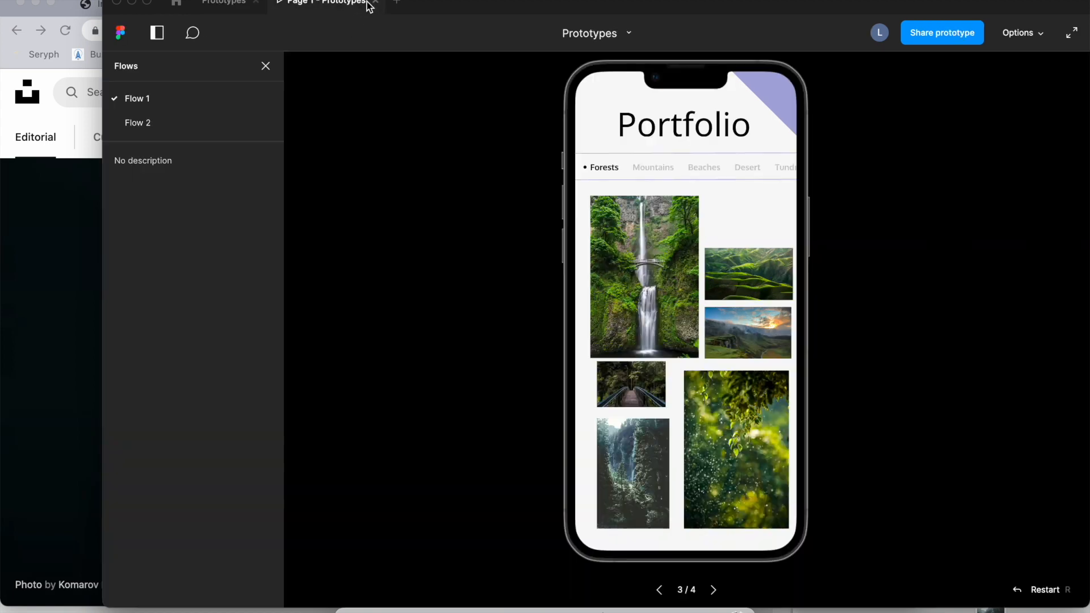
left_click(376, 3)
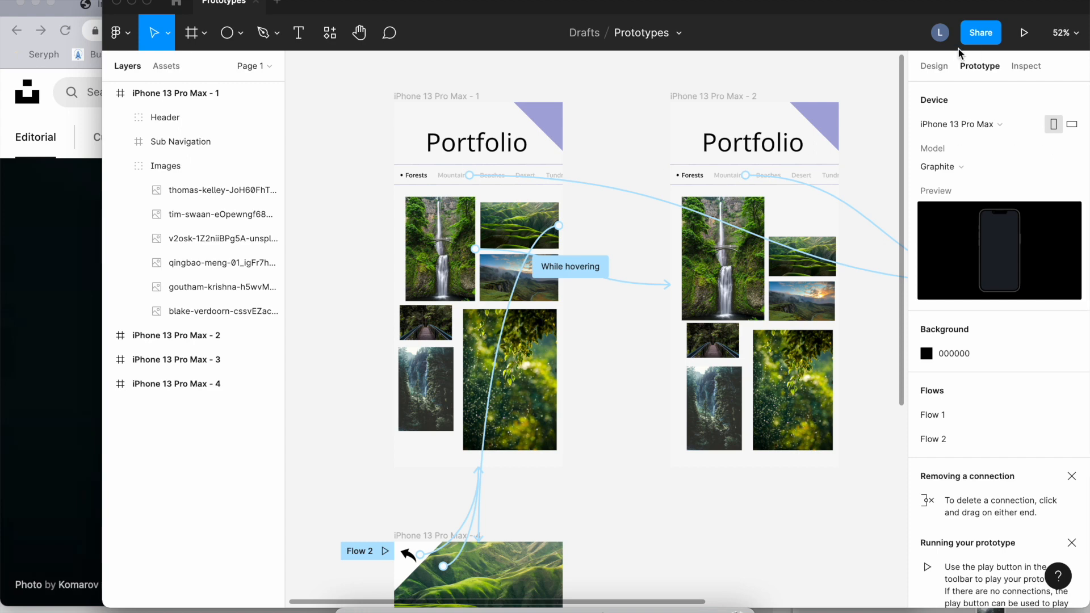
left_click(942, 65)
left_click(980, 66)
double_click(447, 239)
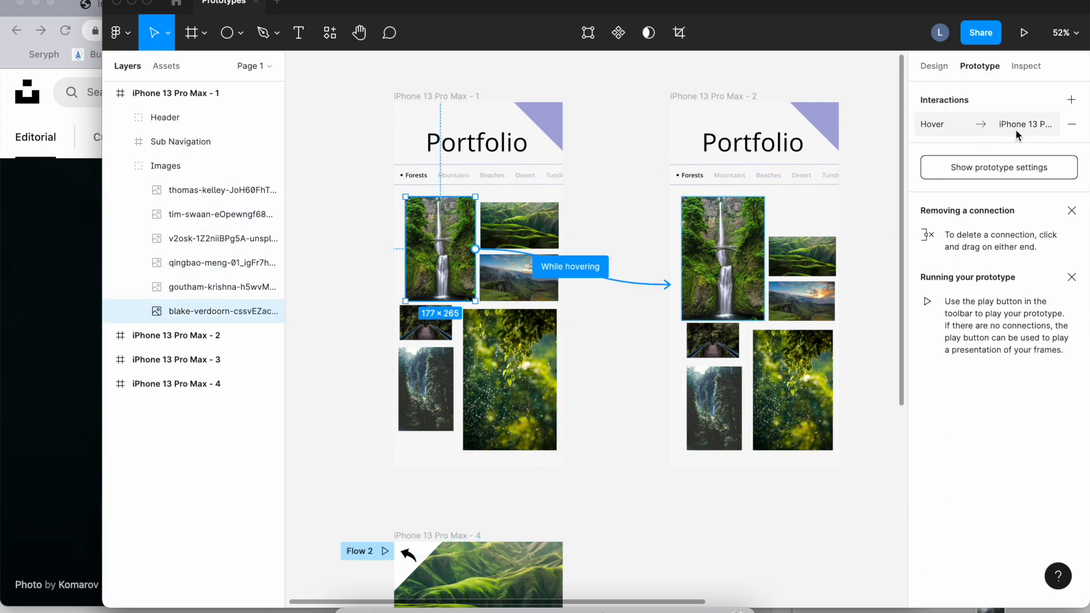
left_click(1016, 129)
left_click(603, 95)
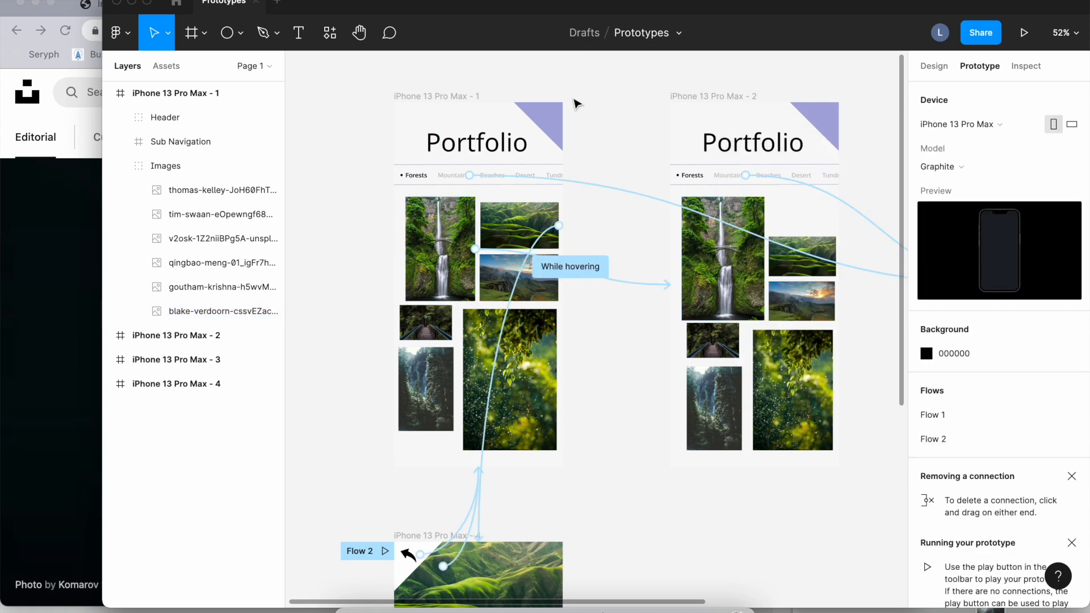
Run Flow 1 of the prototype, scroll the sub navigation back to Forests, open the Forests page, and close the preview.
left_click(1024, 32)
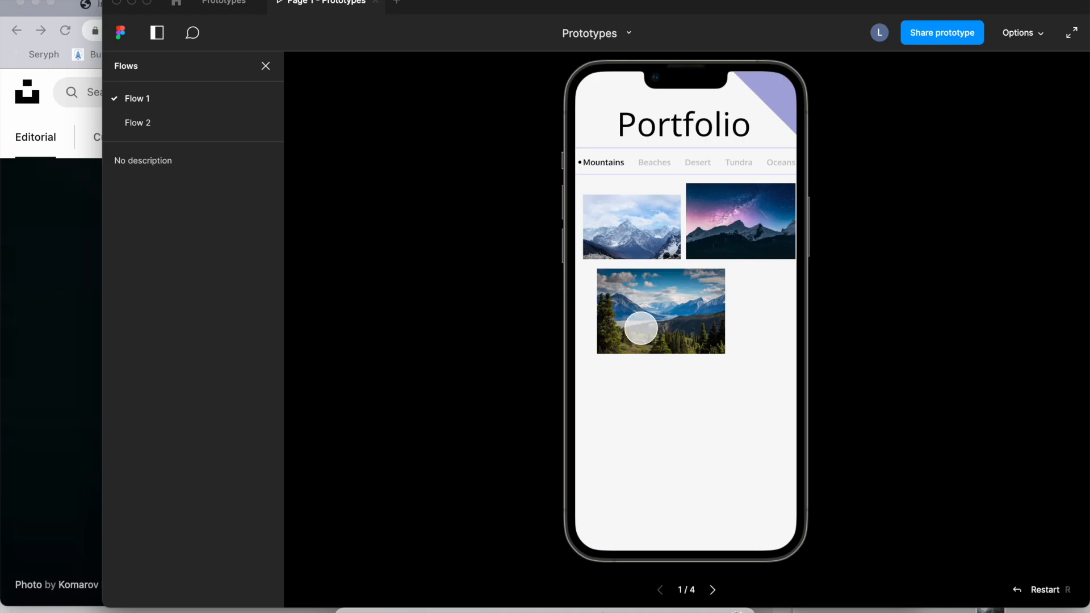
left_click_drag(604, 163, 648, 163)
left_click(599, 162)
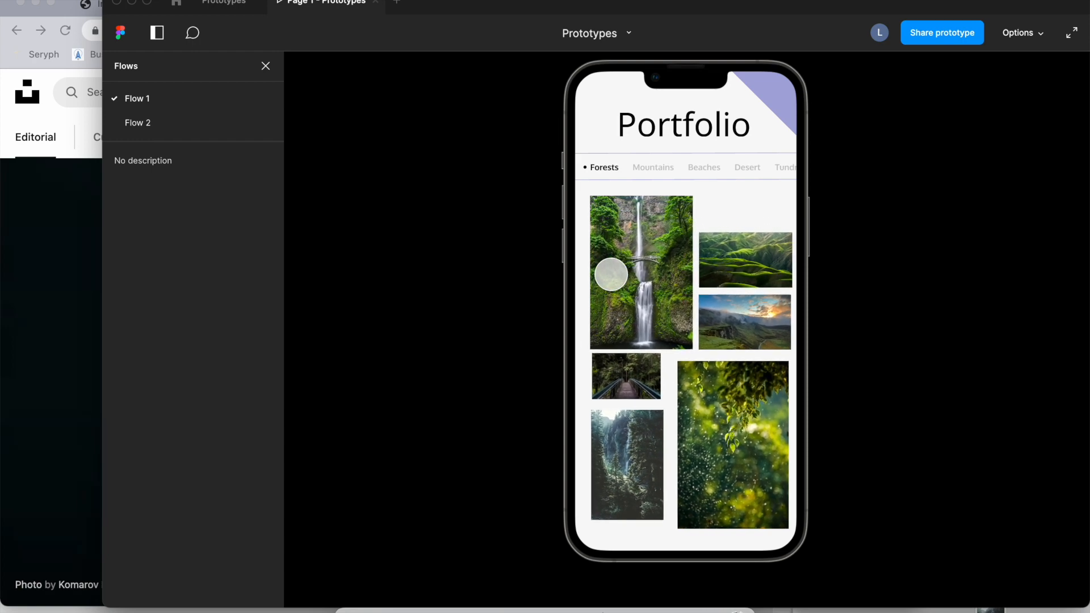
left_click(375, 2)
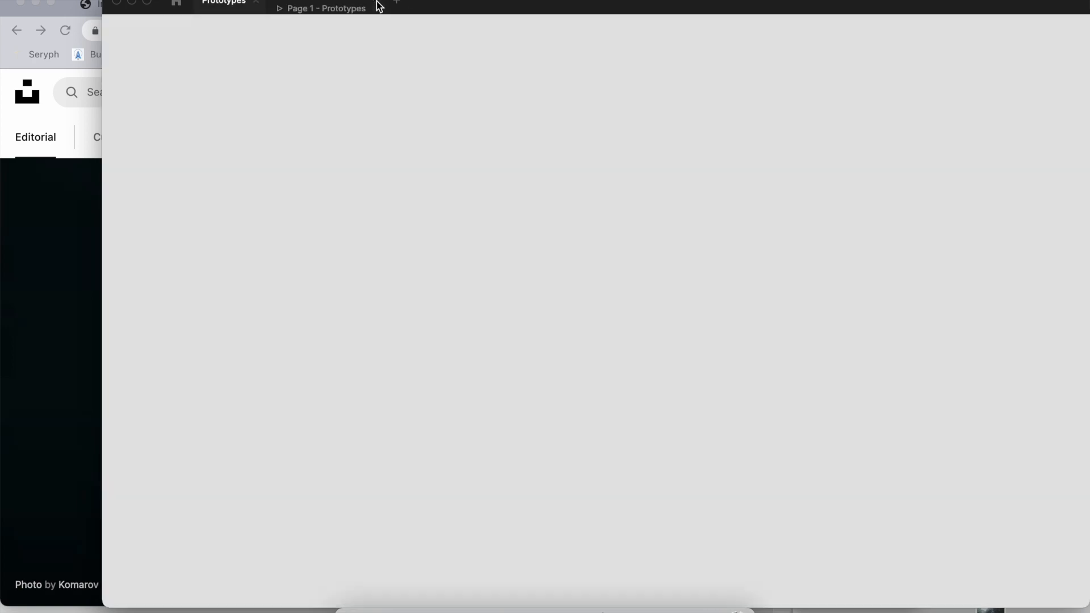
Check the hover interaction details of the waterfall image in iPhone 13 Pro Max - 1, and deselect the image.
scroll(600, 323, "down", 5)
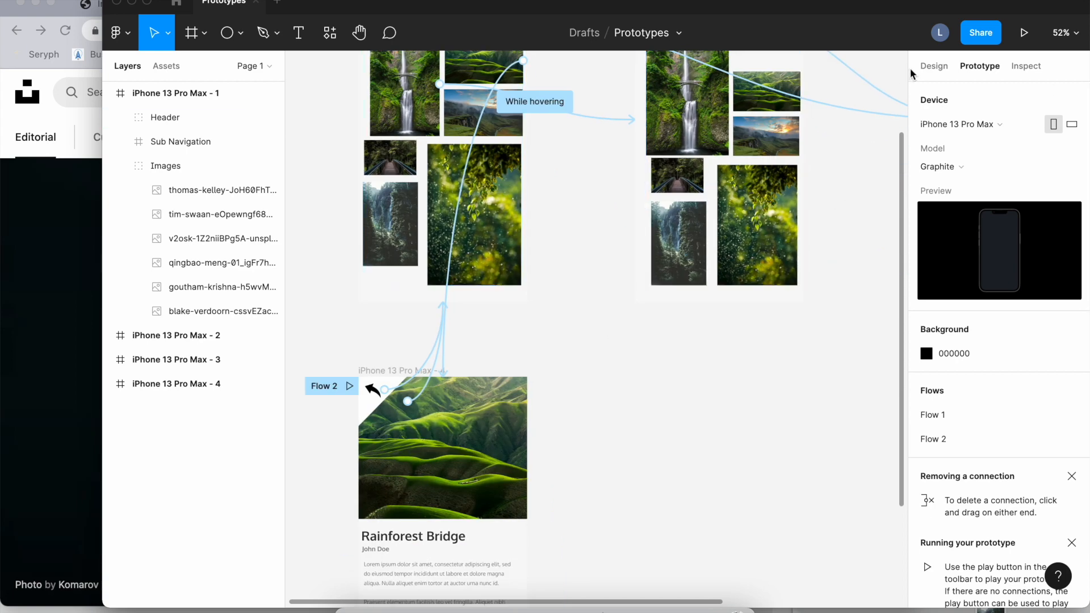
scroll(580, 195, "up", 3)
double_click(427, 192)
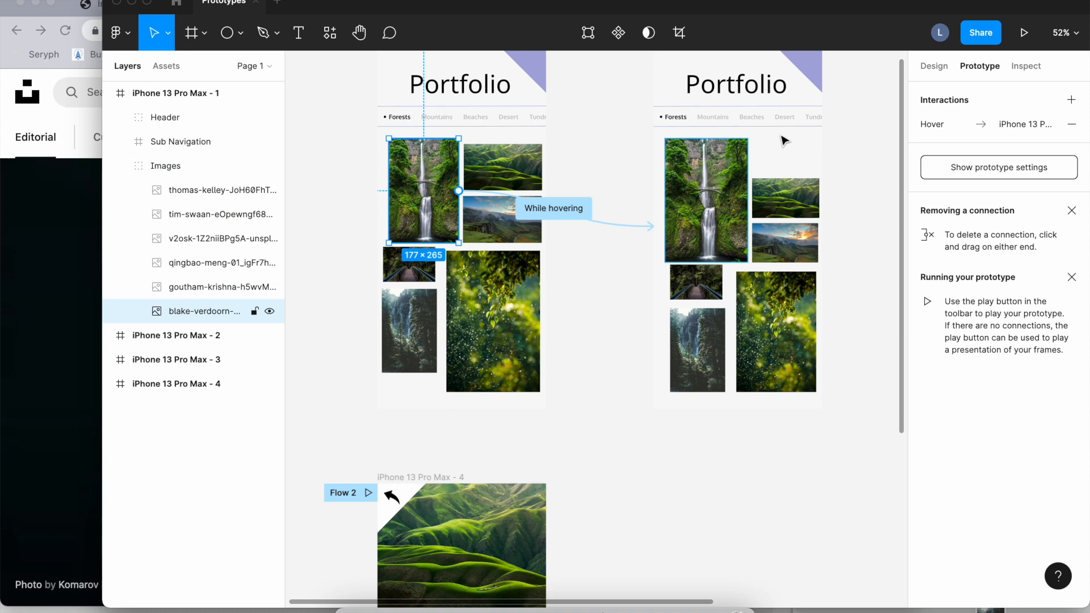
left_click(1019, 116)
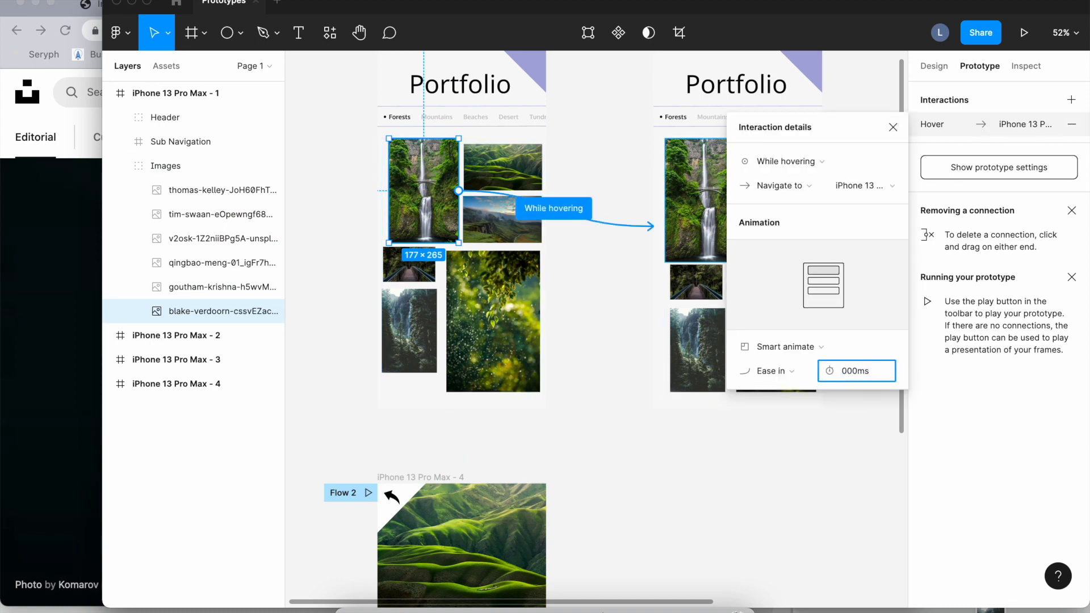
left_click(867, 523)
scroll(599, 401, "up", 1)
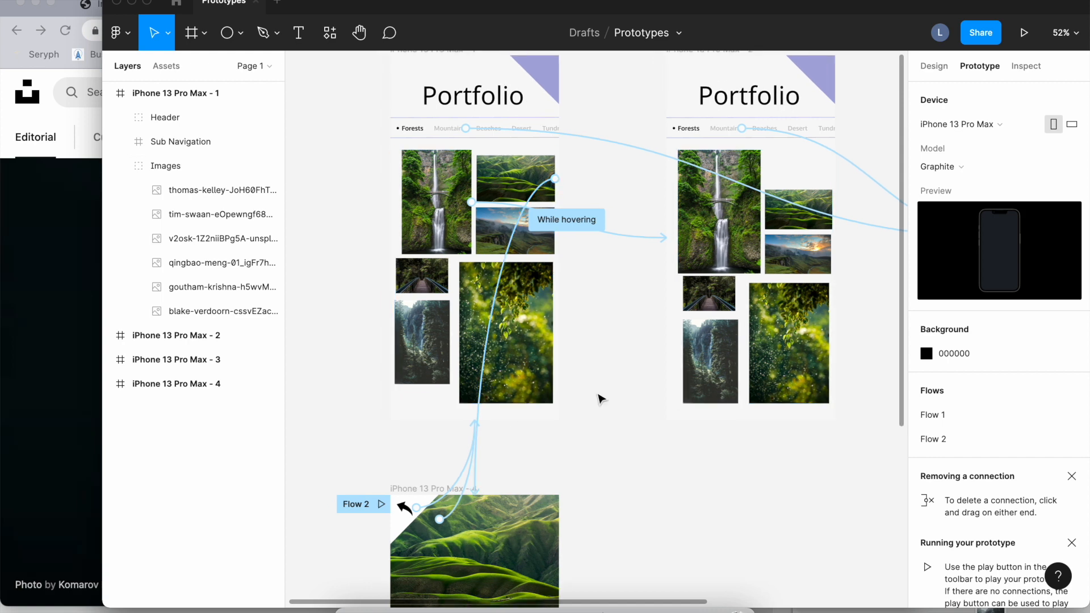
Select the Sub Navigation frame in iPhone 13 Pro Max - 3 and expand its layers.
scroll(601, 398, "right", 3)
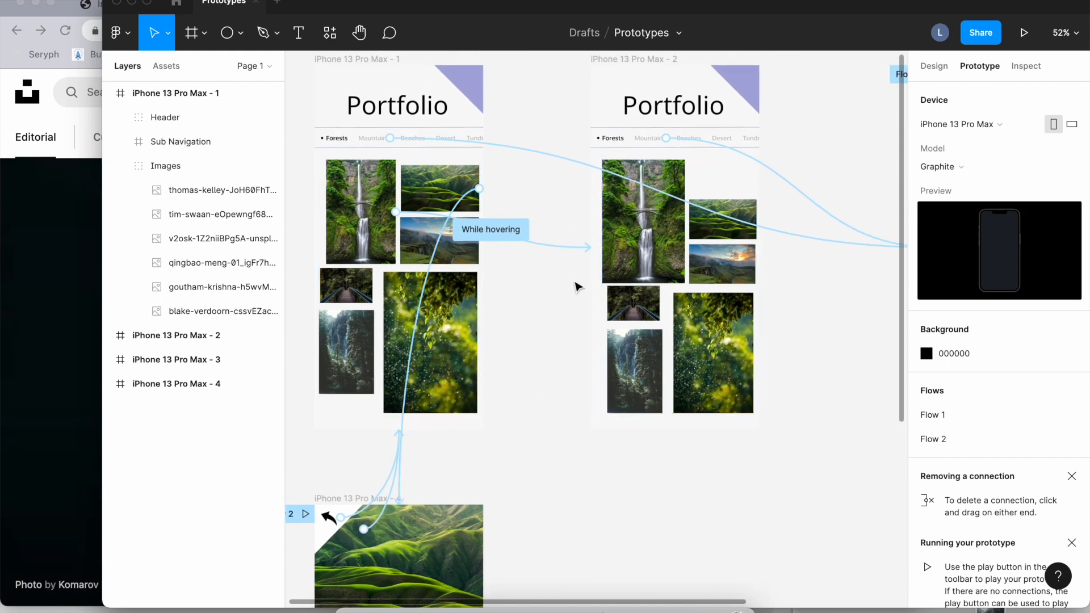
scroll(540, 204, "up", 1)
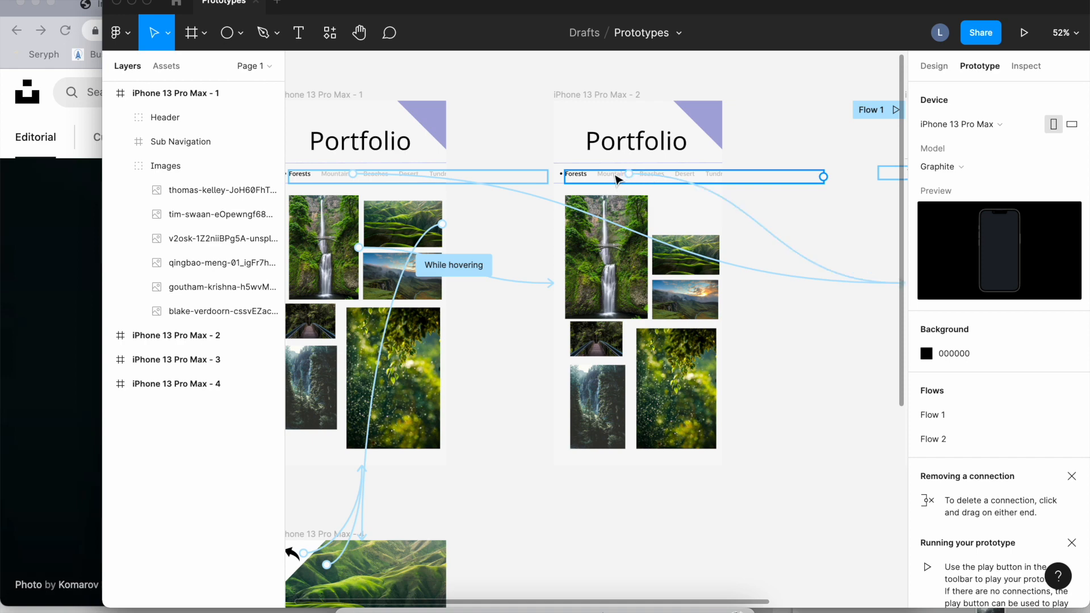
scroll(700, 210, "right", 5)
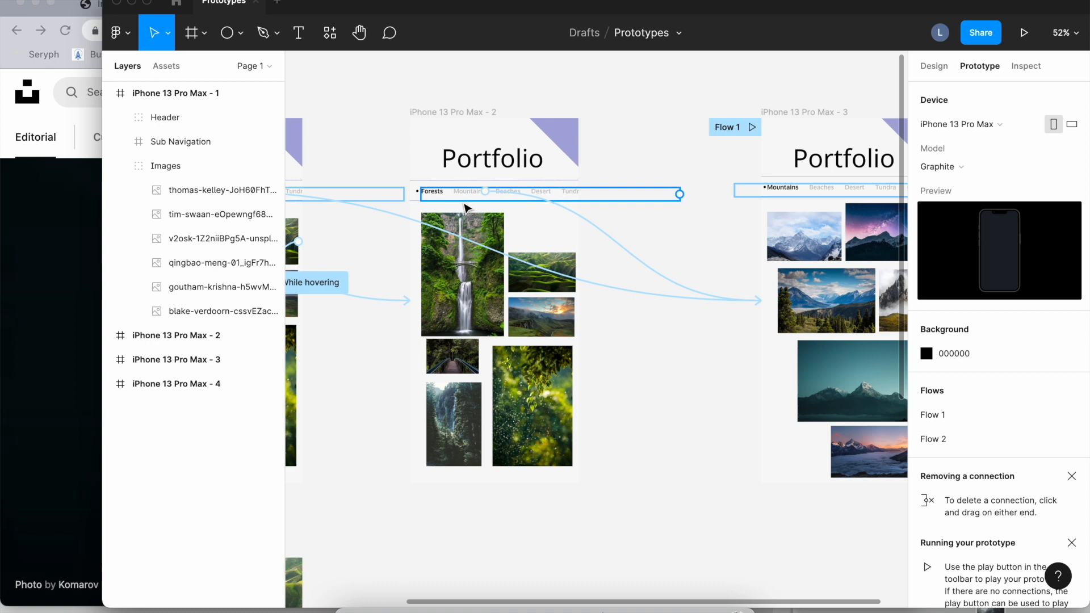
scroll(823, 164, "right", 3)
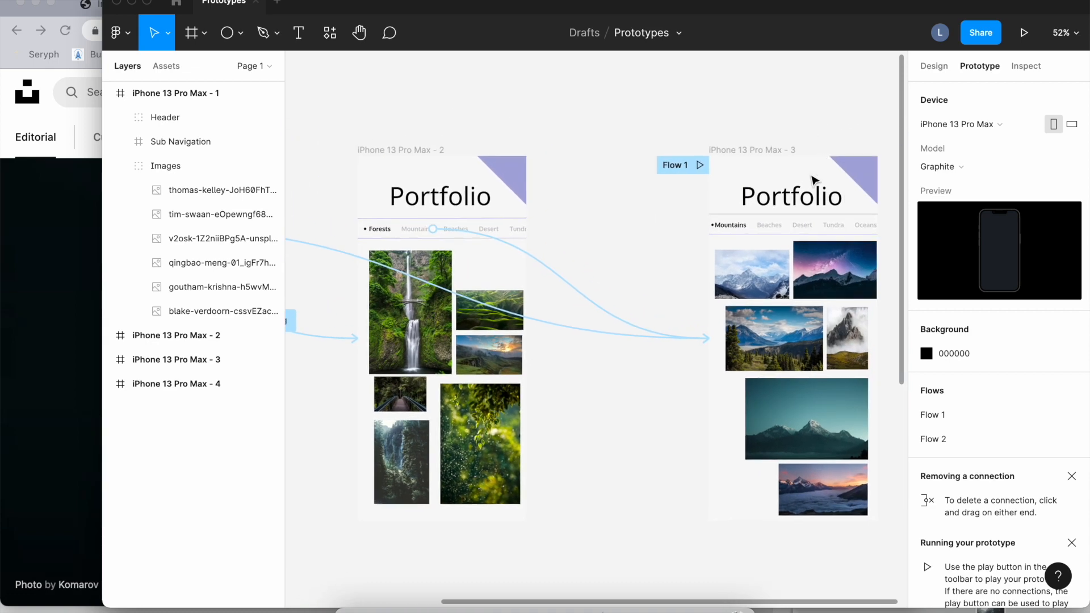
left_click(707, 229)
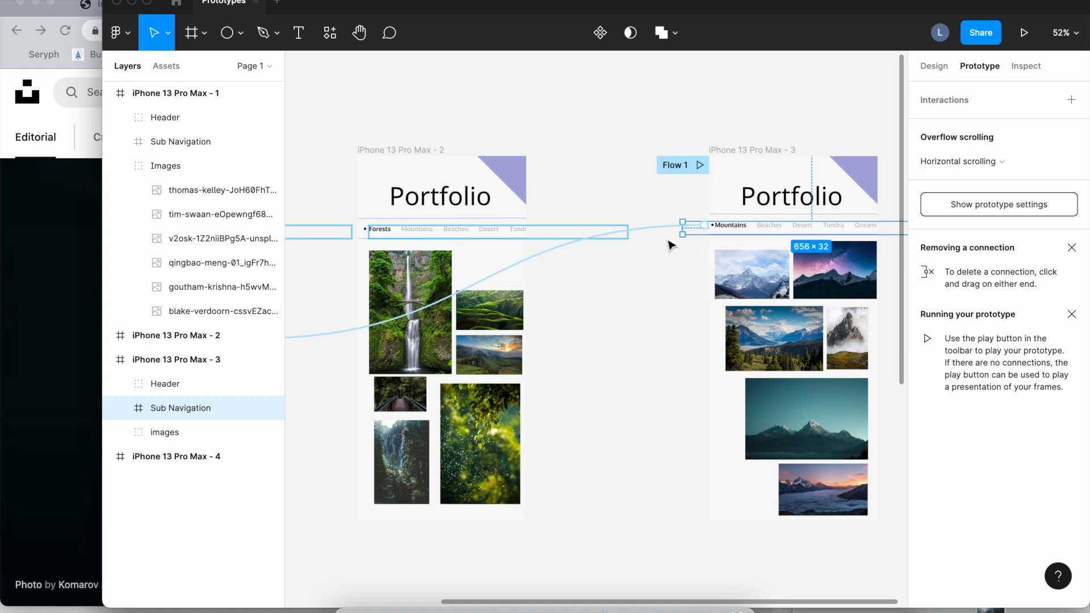
left_click(120, 408)
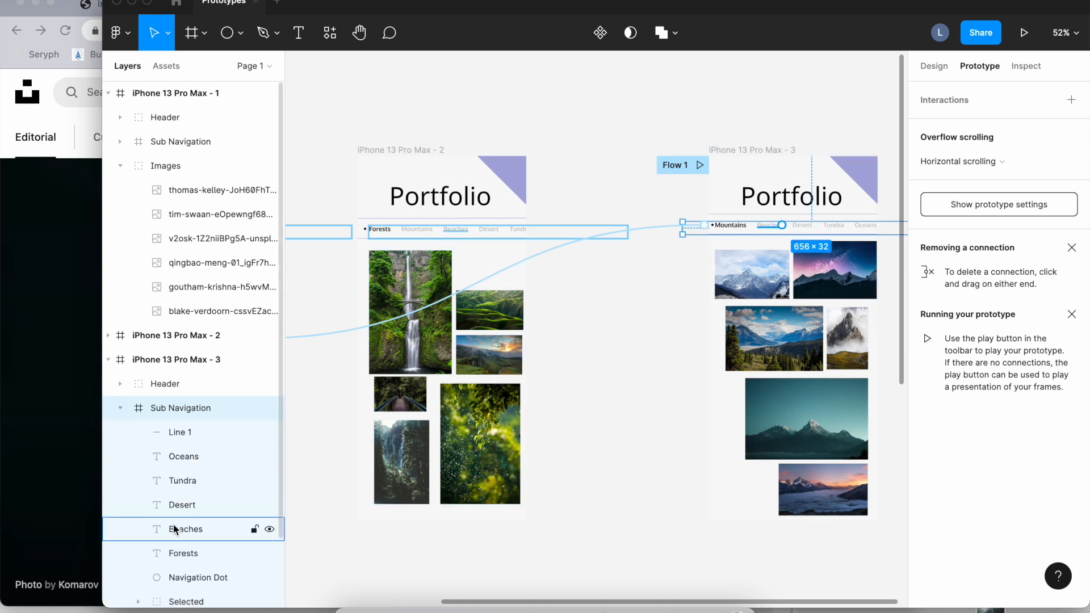
Select the Forests text in that Sub Navigation and review its tap interaction, including the destination frame options.
scroll(173, 523, "down", 1)
scroll(175, 528, "down", 1)
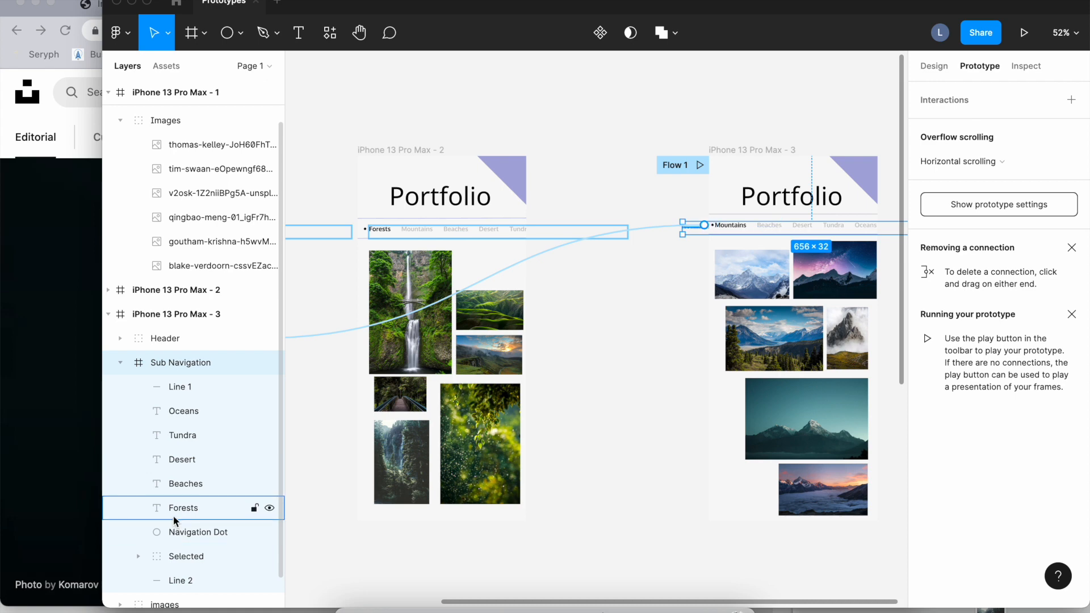
left_click(174, 514)
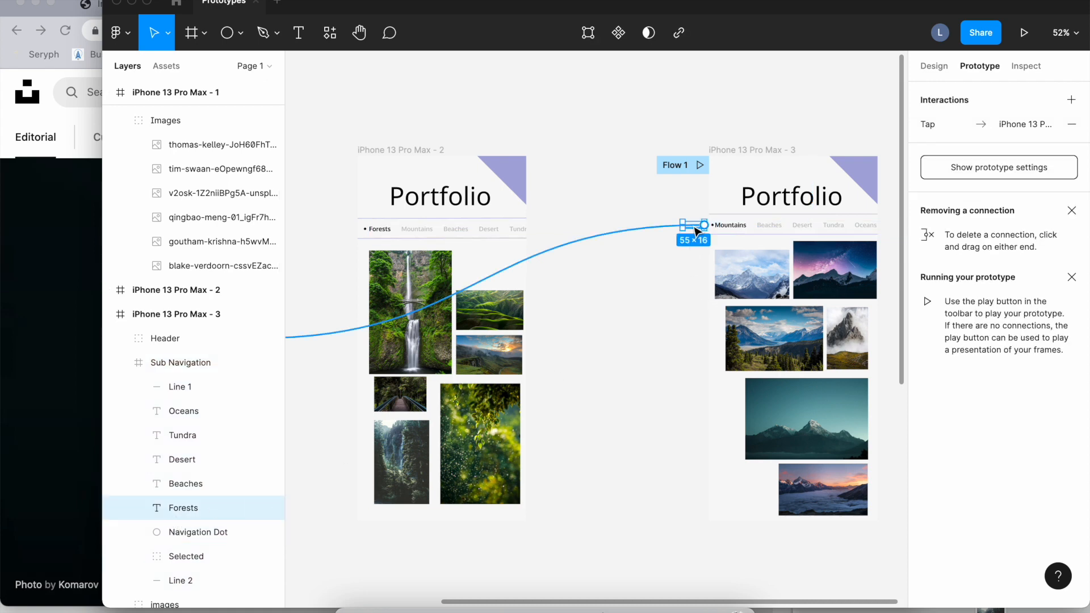
left_click(980, 123)
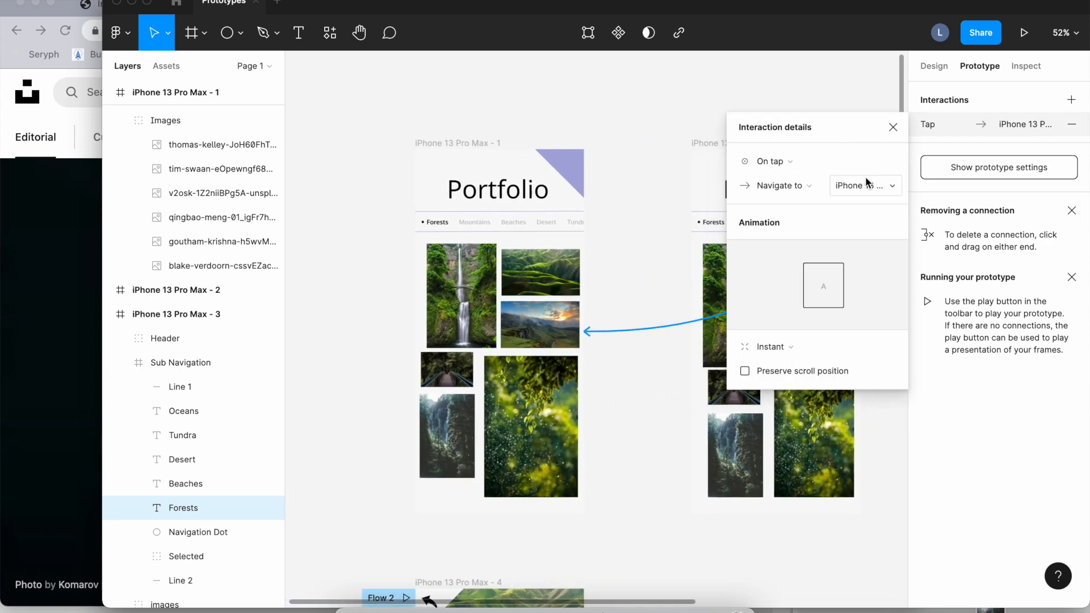
left_click(863, 185)
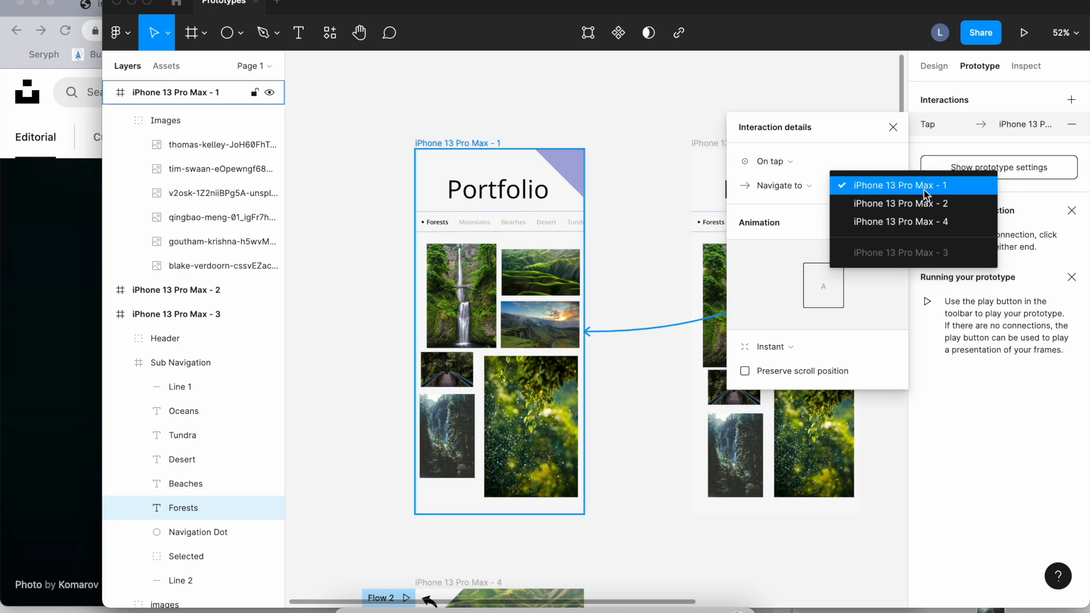
Locate the iPhone 13 Pro Max - 1 frame, deselect it, and collapse the expanded frames in the layer list.
double_click(178, 92)
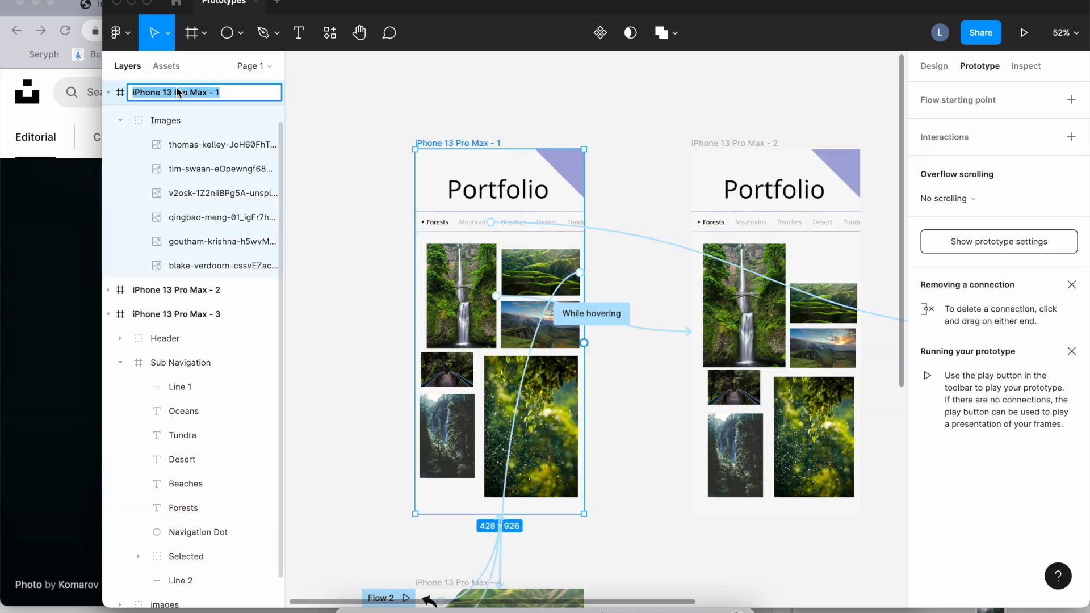
left_click(325, 107)
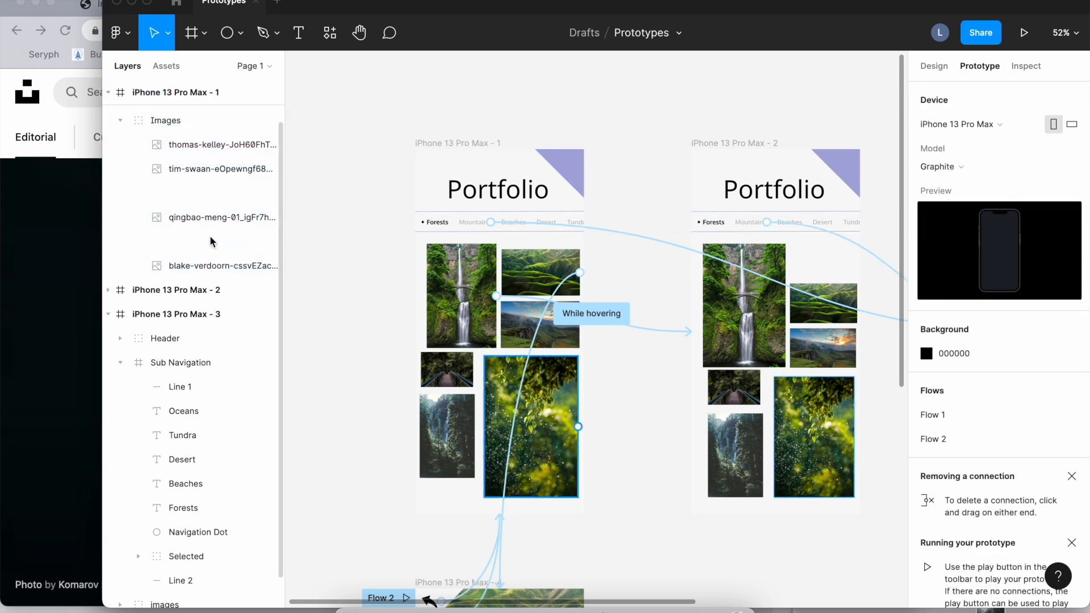
scroll(476, 238, "right", 10)
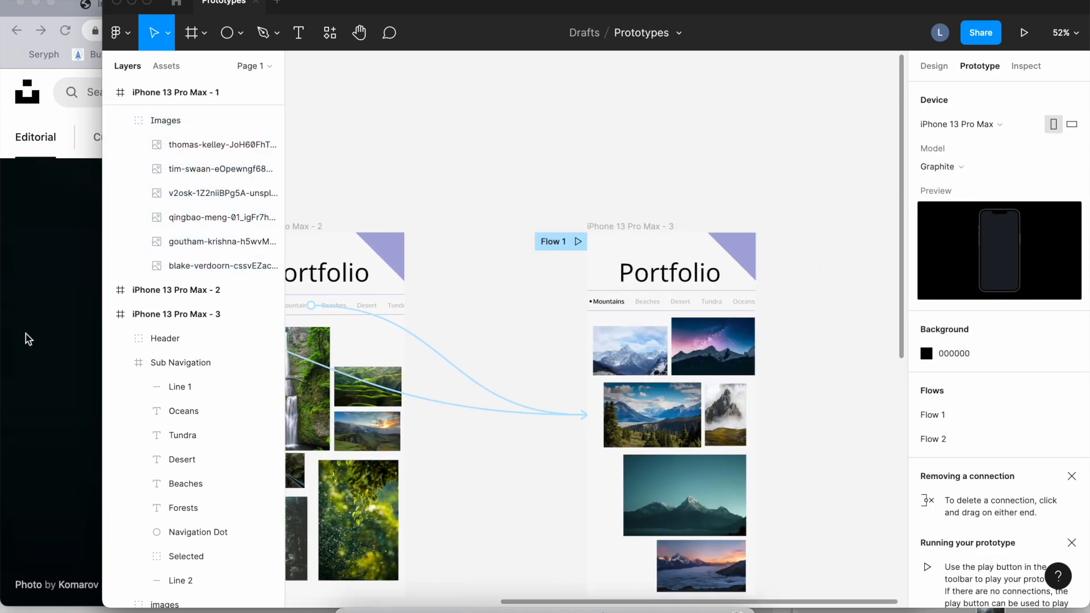
left_click(108, 91)
left_click(107, 142)
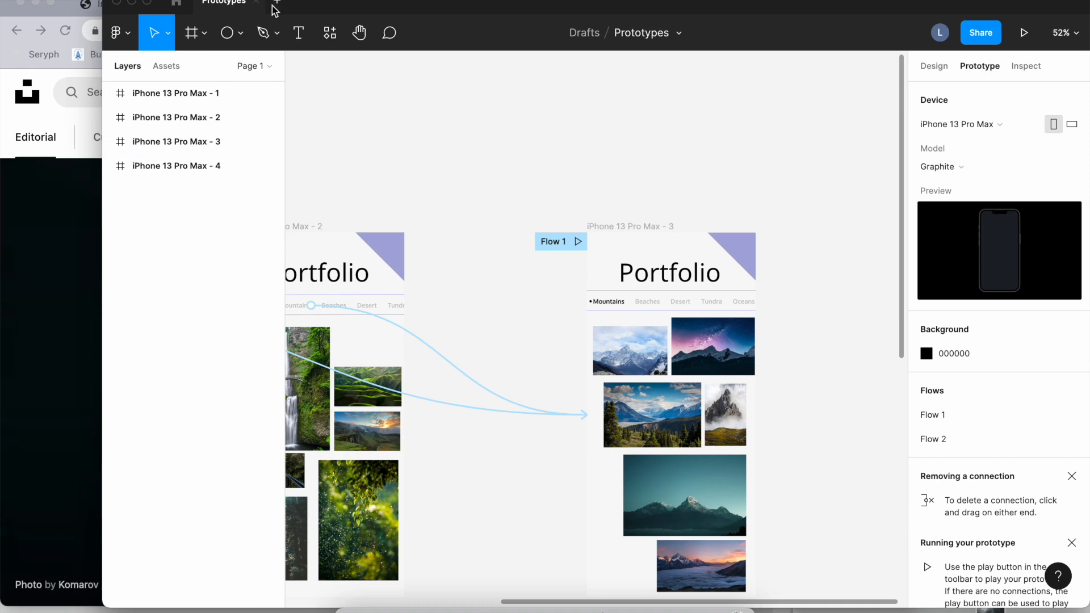
Run the prototype again and test switching between the Forests and Mountains pages through the sub navigation.
left_click(1024, 32)
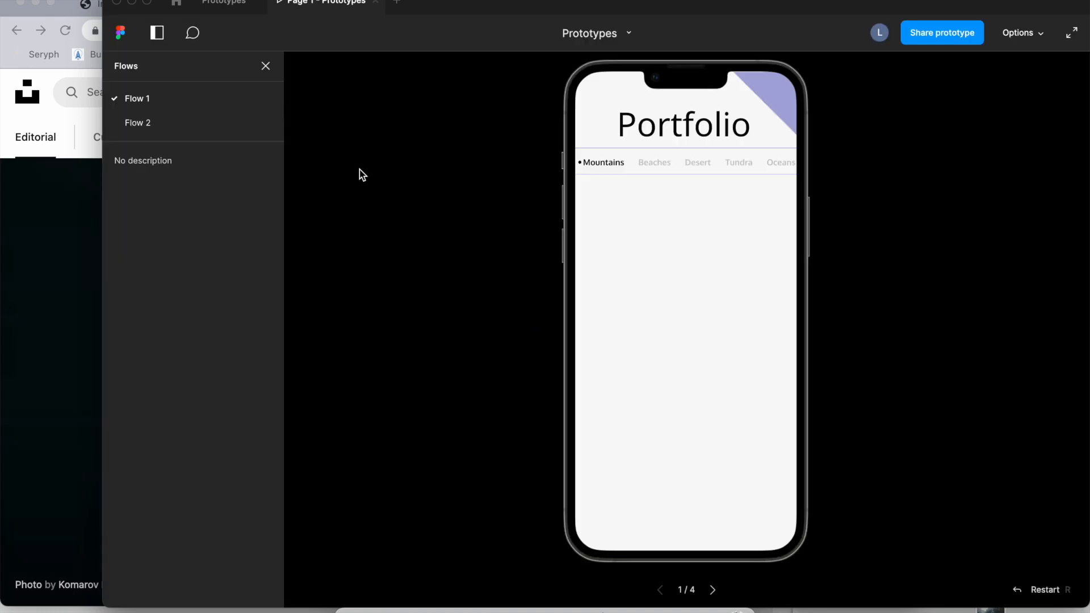
scroll(633, 163, "left", 3)
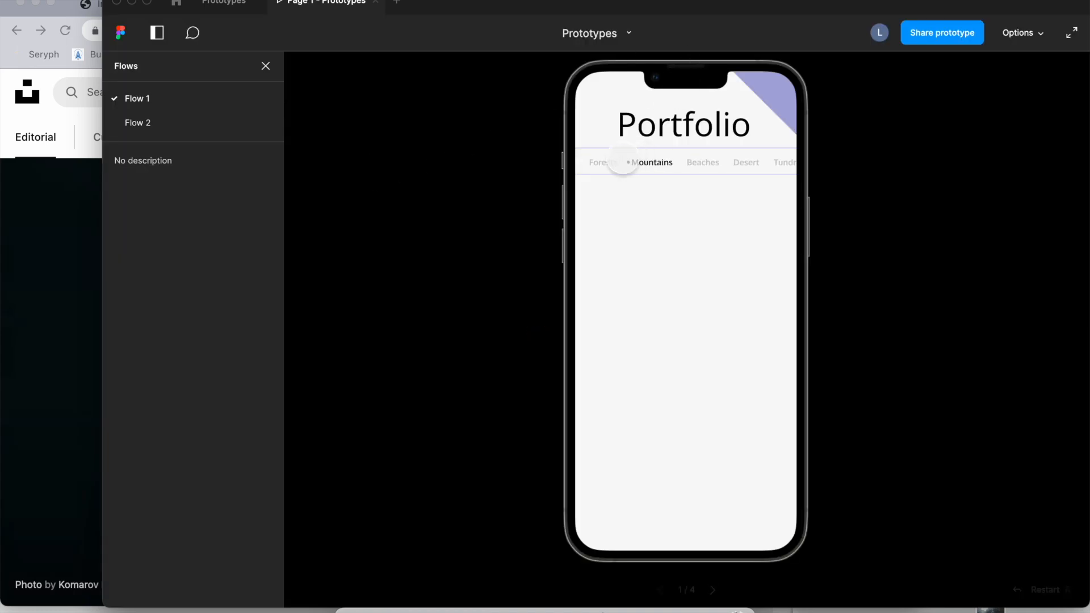
left_click(594, 164)
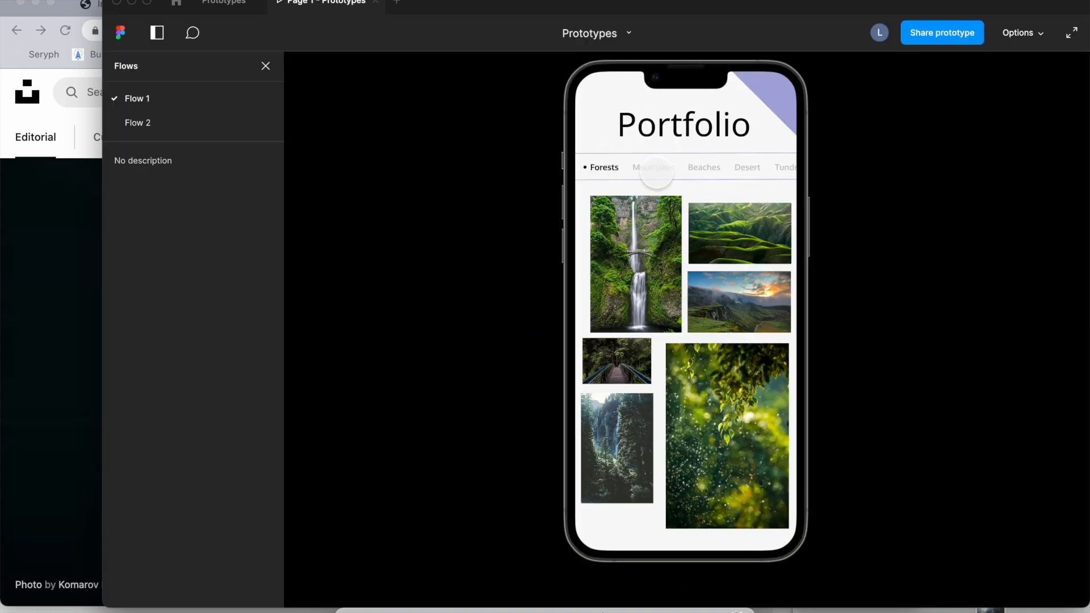
left_click(652, 172)
left_click_drag(693, 158, 835, 165)
left_click(616, 165)
left_click(599, 158)
left_click(598, 165)
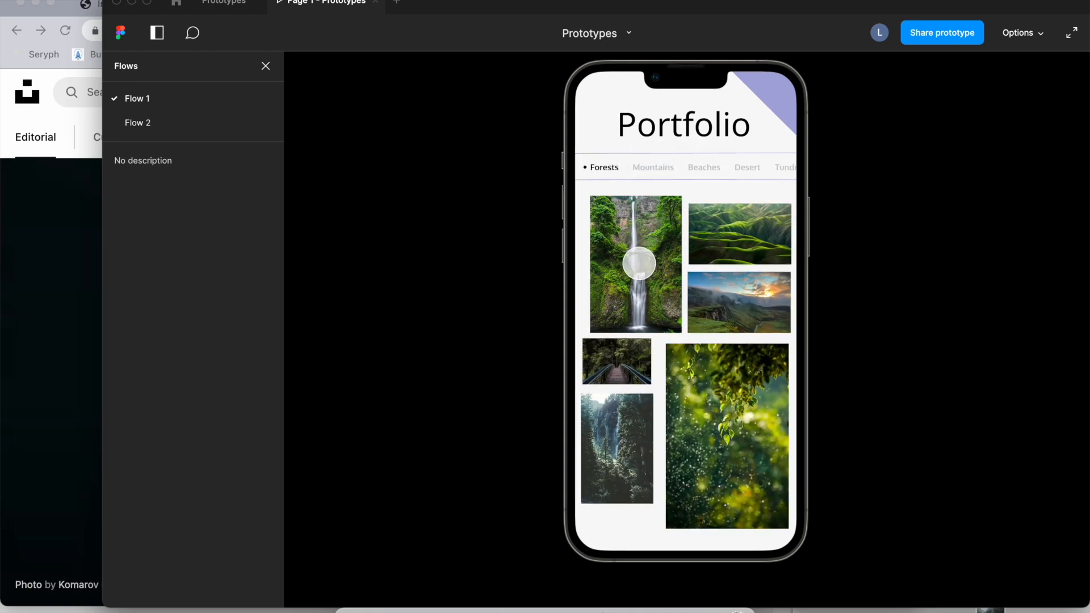
Return to the Prototypes design file and select the green hills image in iPhone 13 Pro Max - 1 to trace its connection.
left_click(241, 3)
scroll(428, 212, "down", 10)
scroll(428, 212, "left", 4)
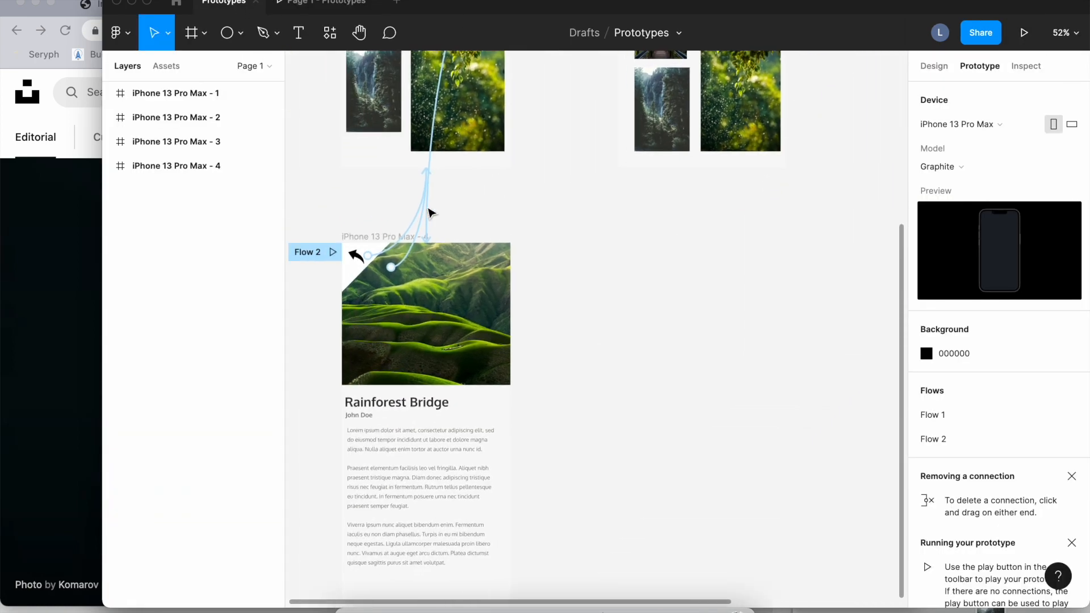
scroll(428, 211, "up", 4)
scroll(428, 212, "right", 2)
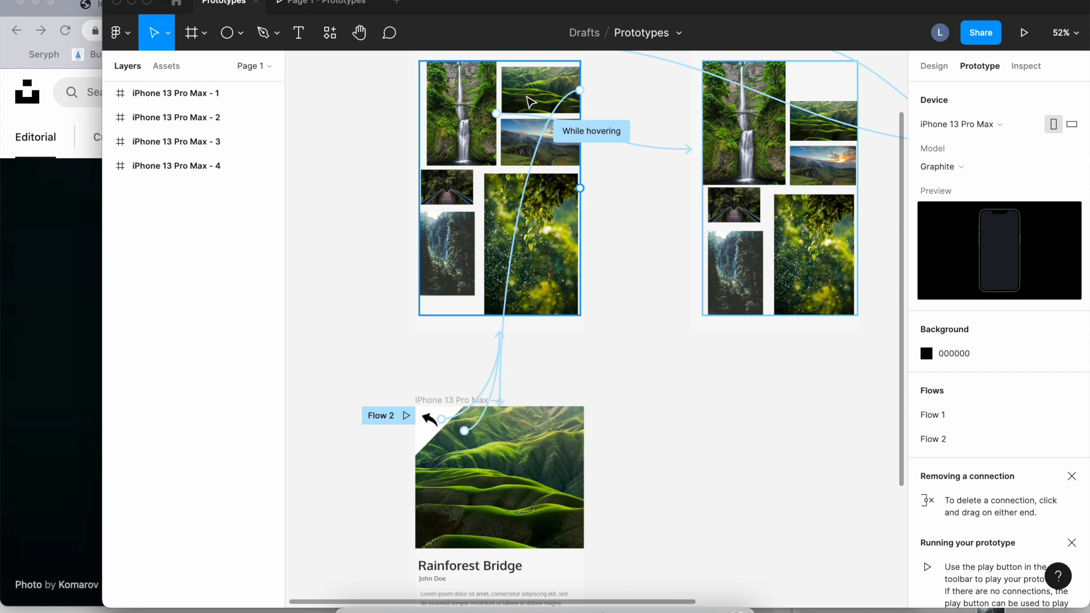
left_click(531, 101)
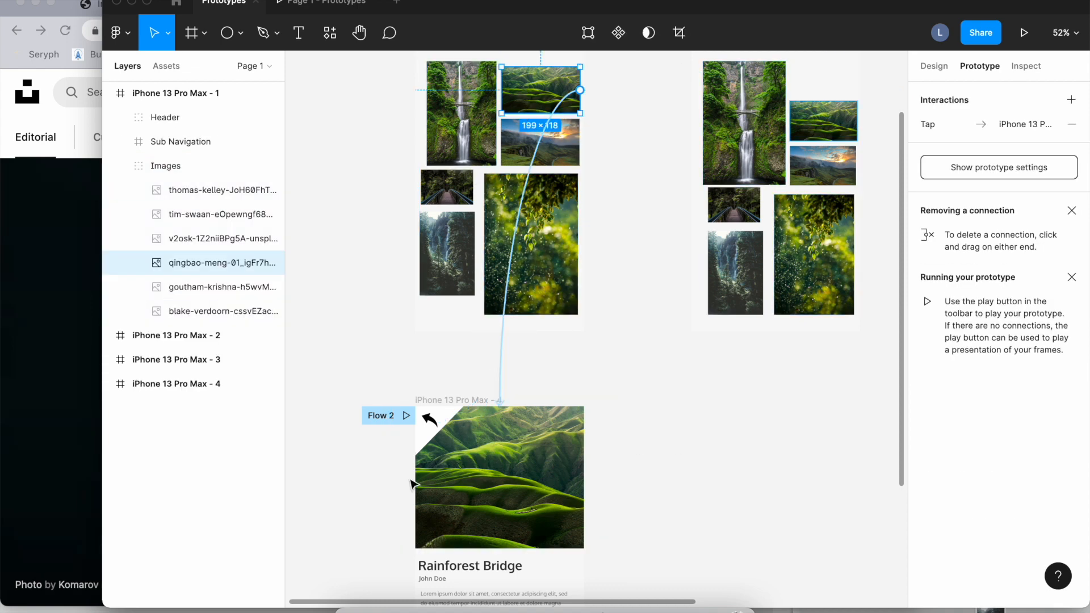
scroll(462, 376, "up", 1)
scroll(463, 376, "right", 1)
scroll(462, 376, "up", 5)
scroll(463, 376, "right", 2)
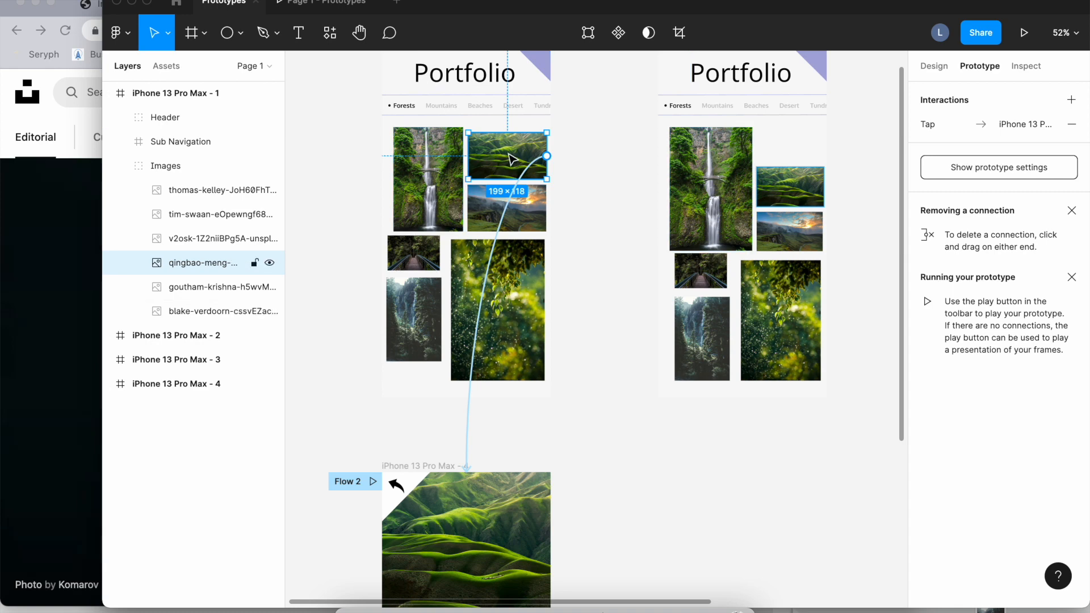
View the design properties of the green hills image, with its prototype connections hidden.
left_click(934, 66)
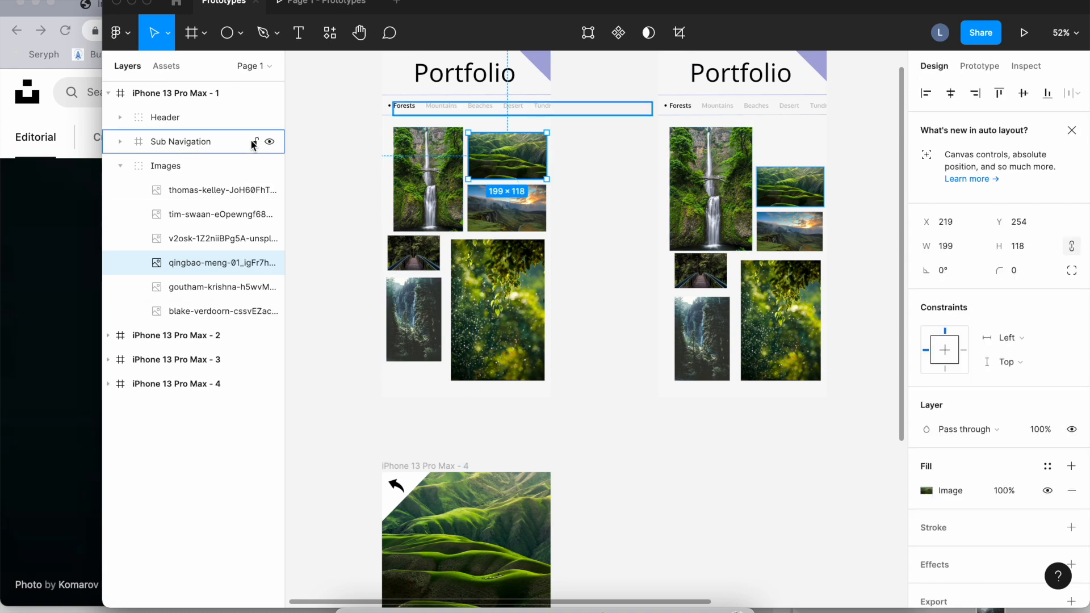
left_click(585, 340)
left_click(473, 157)
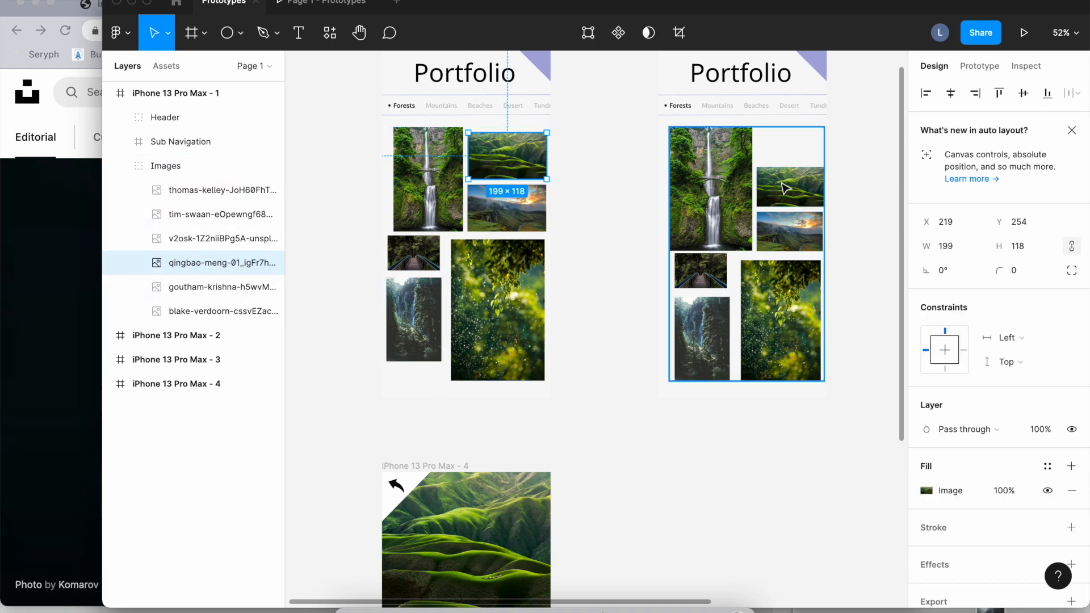
scroll(979, 454, "down", 2)
scroll(983, 479, "up", 2)
Review the trigger, destination and animation settings of the green hills image's tap interaction, and deselect the image.
left_click(961, 74)
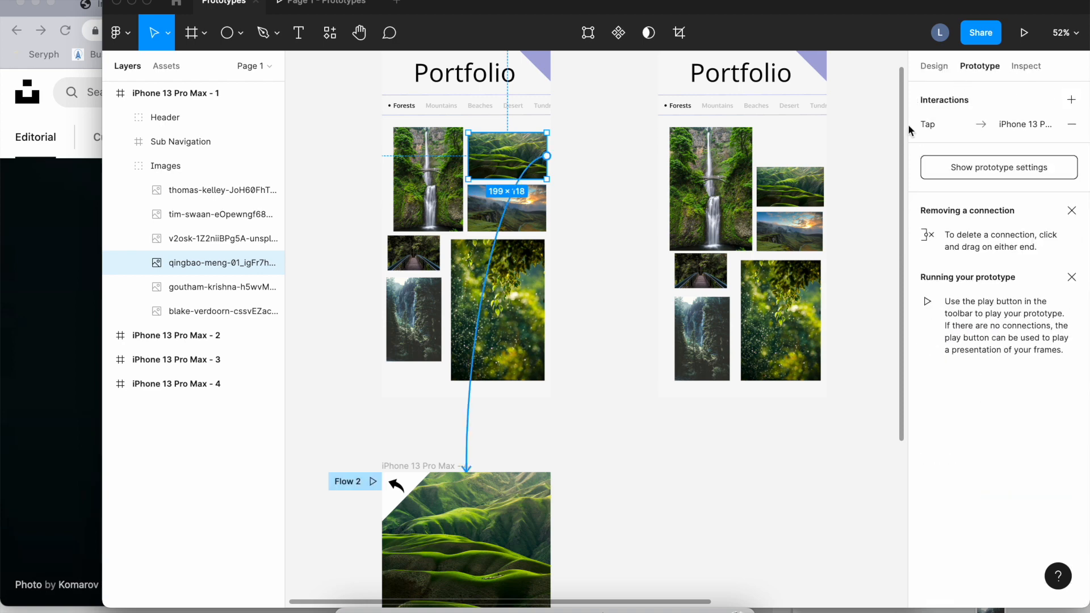
left_click(951, 125)
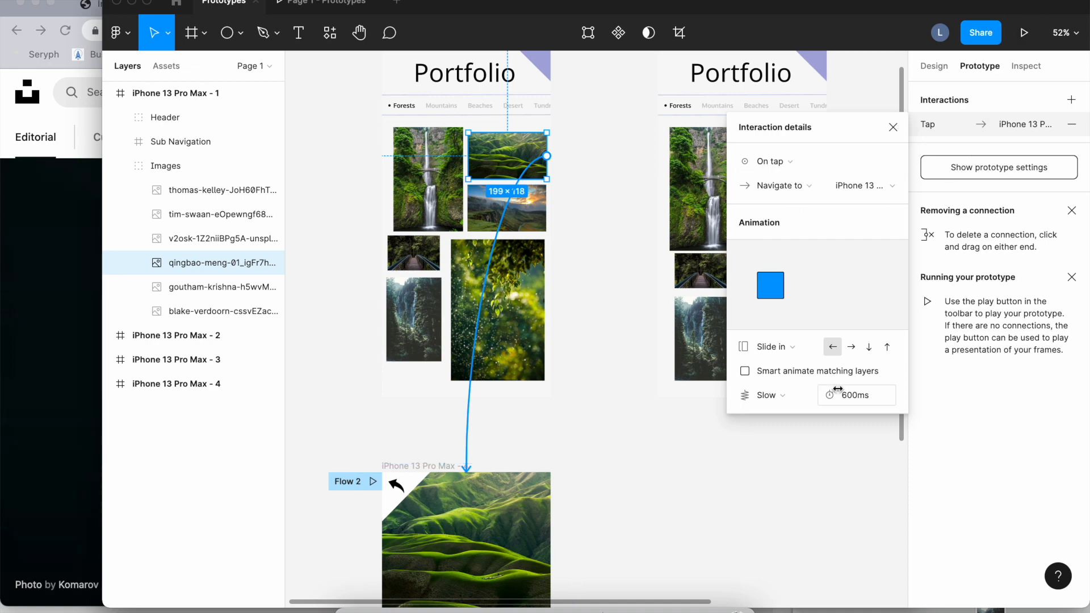
left_click(721, 542)
Review the trigger, destination and animation settings of the white corner triangle's tap interaction in iPhone 13 Pro Max - 4, and deselect it.
scroll(723, 545, "down", 4)
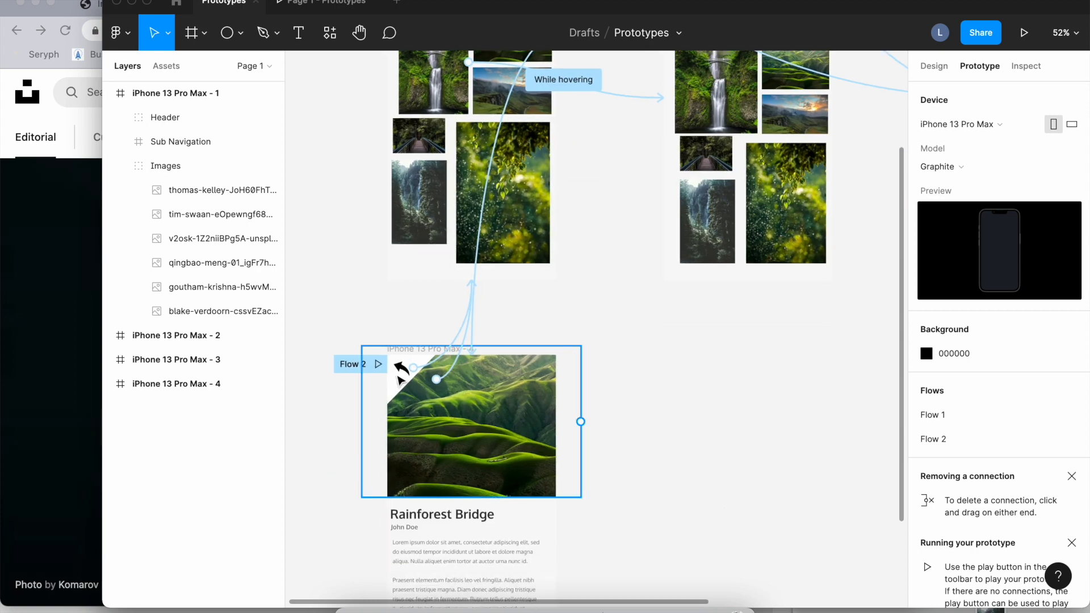
double_click(402, 380)
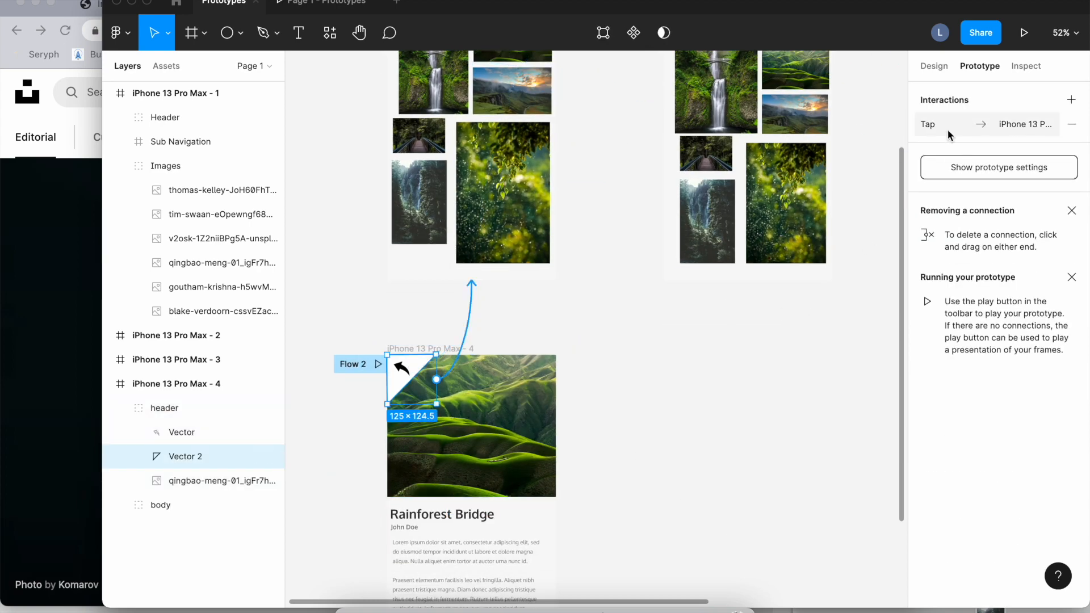
left_click(1022, 125)
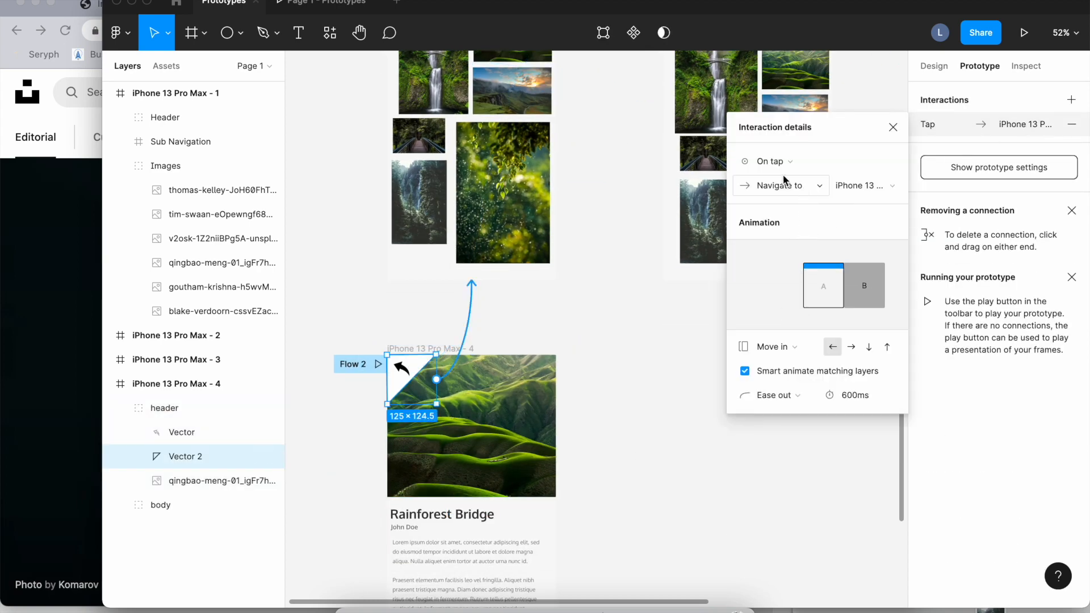
left_click(311, 220)
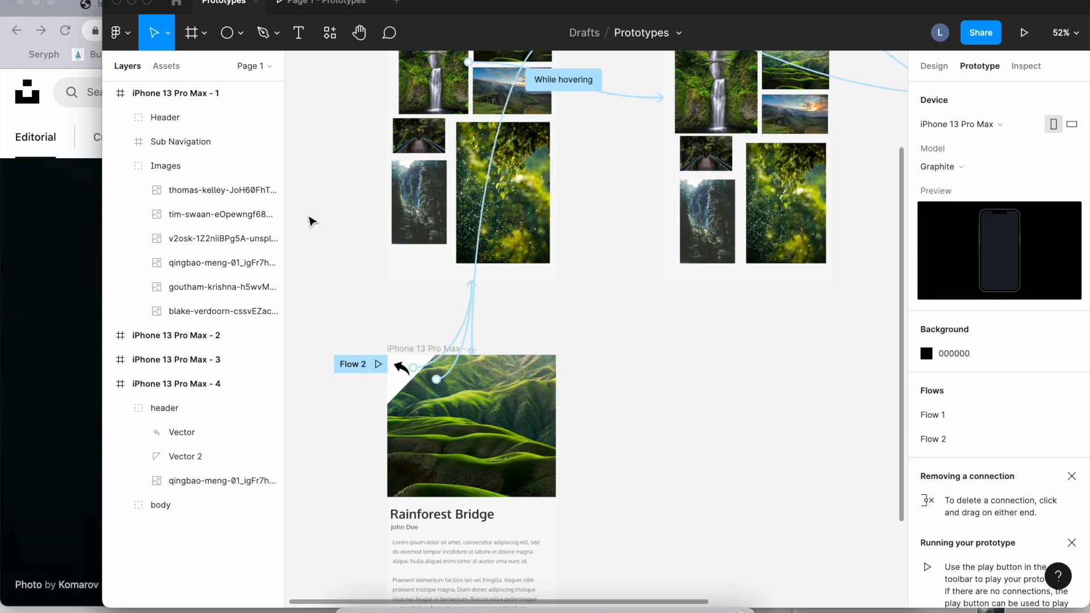
Collapse the expanded iPhone 13 Pro Max - 1 and iPhone 13 Pro Max - 4 frames in the layer list.
scroll(312, 220, "down", 3)
scroll(333, 239, "up", 7)
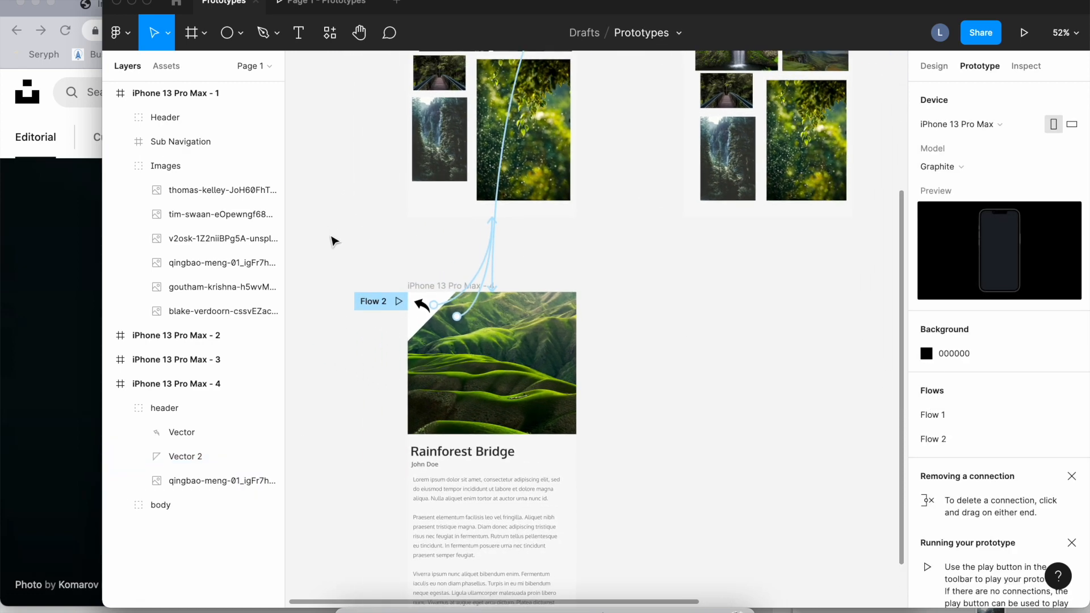
scroll(333, 241, "up", 2)
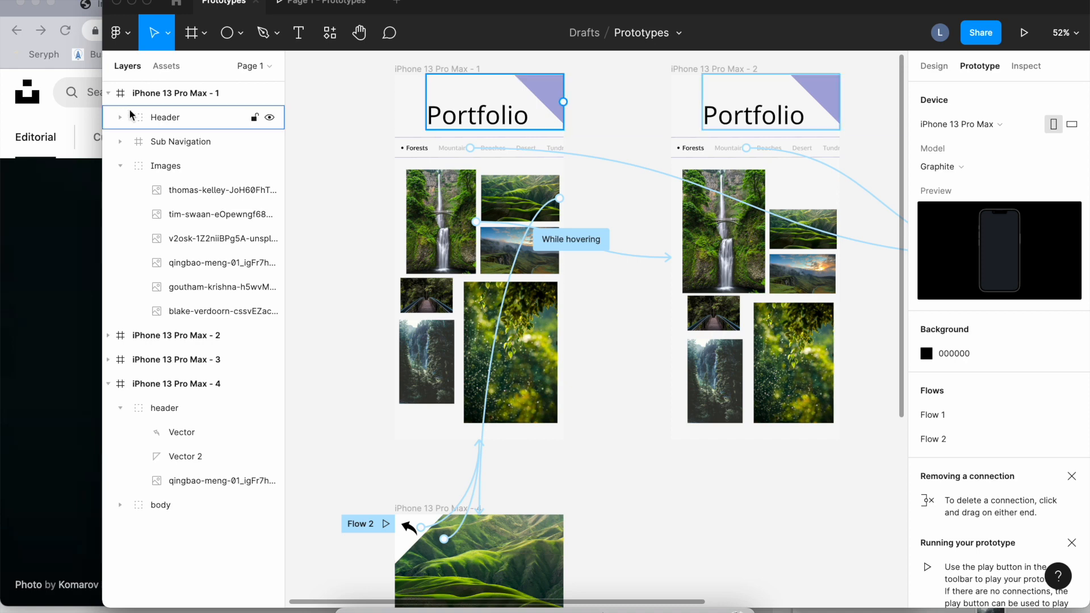
left_click(108, 93)
left_click(112, 164)
left_click(109, 166)
Select the black back arrow in iPhone 13 Pro Max - 4 to trace its connection, and deselect it.
scroll(442, 283, "down", 5)
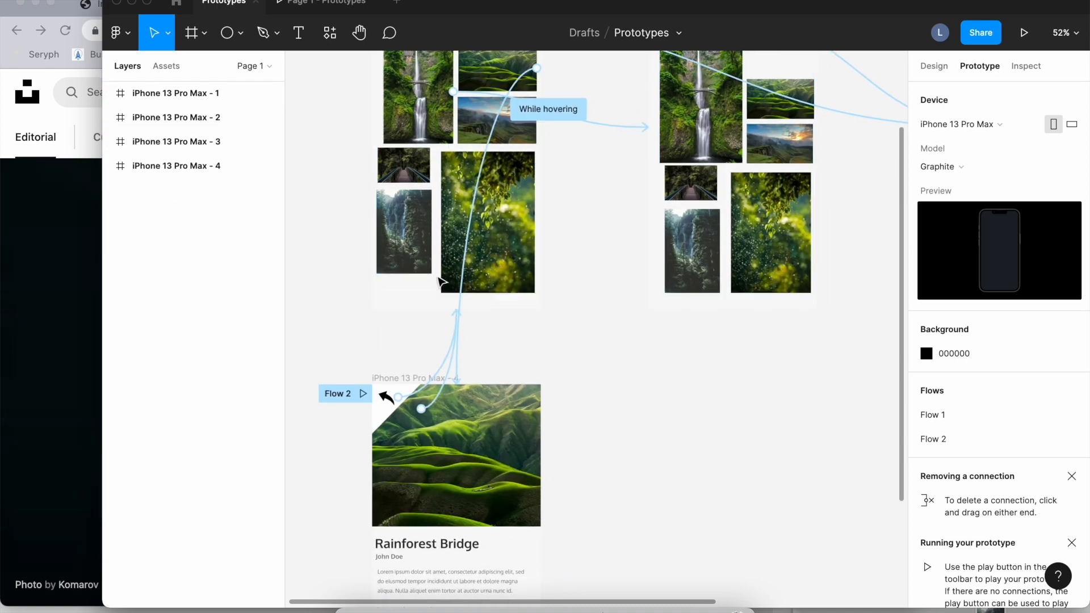
scroll(398, 341, "down", 2)
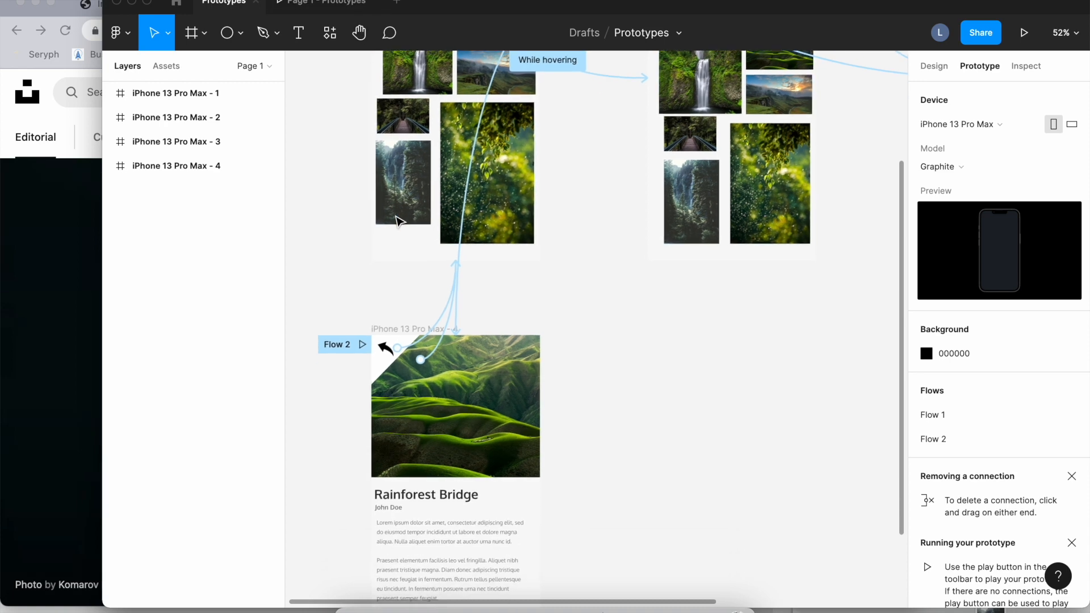
left_click(384, 352)
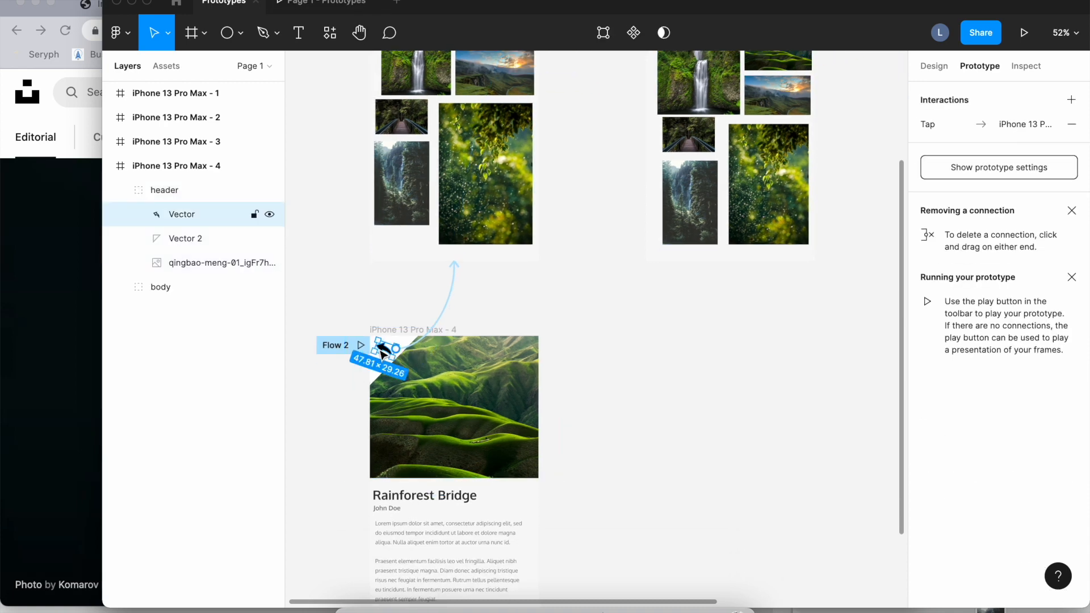
left_click(616, 333)
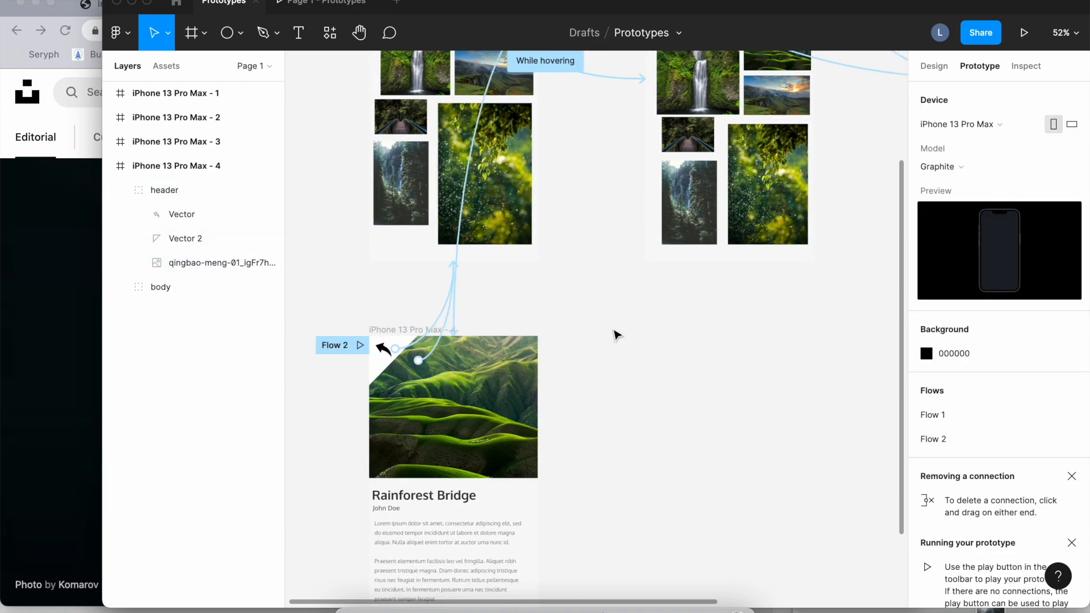
scroll(615, 334, "right", 1)
left_click(353, 356)
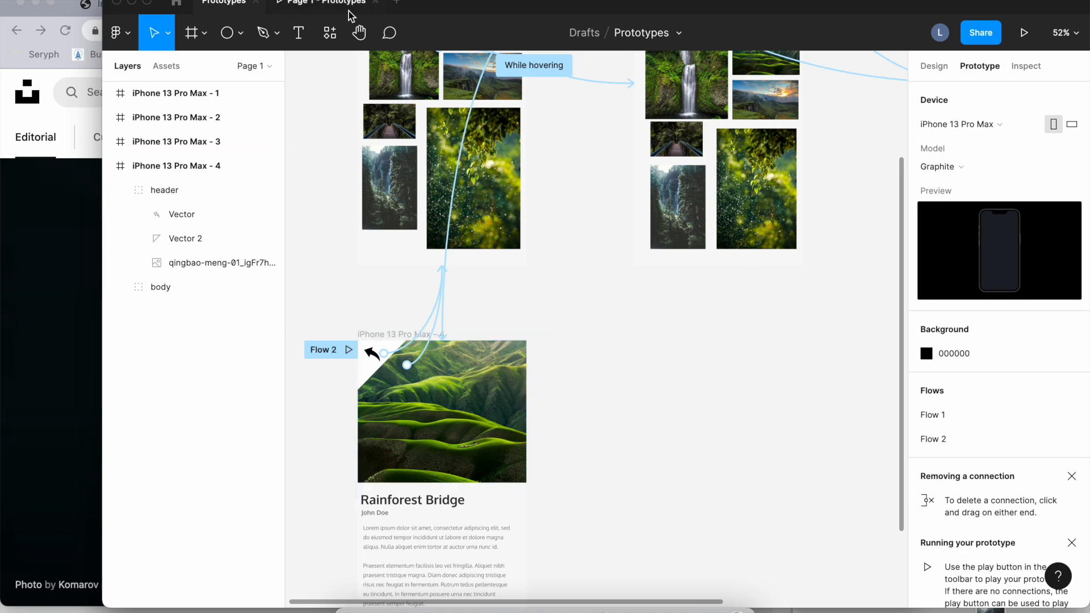
Switch to Chrome, show the Material Design Icons plugin page, and open the Dribbble homepage in a new tab.
left_click(38, 272)
left_click(522, 8)
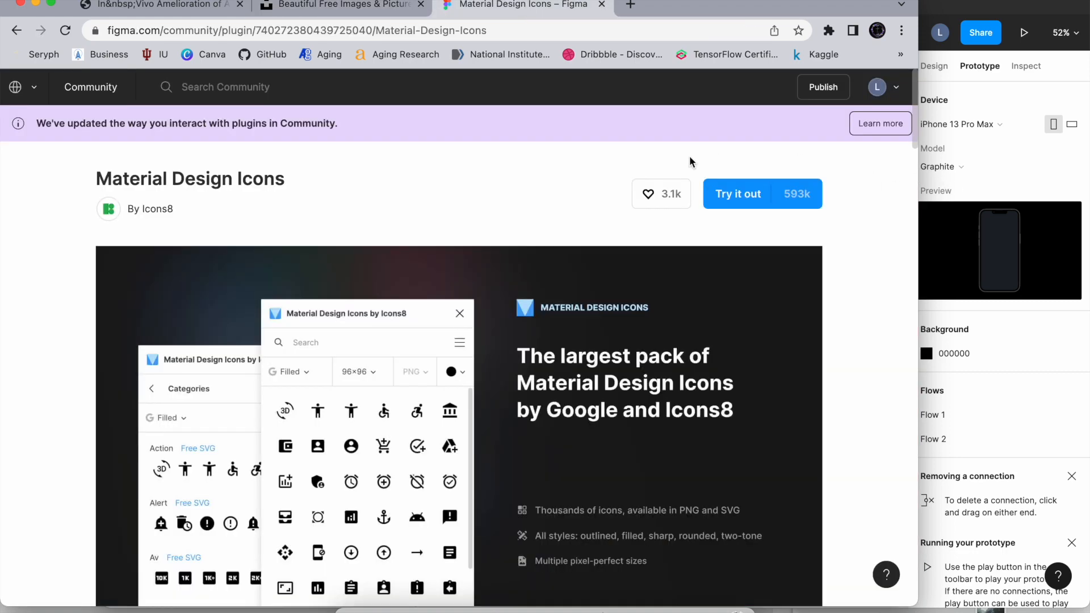
left_click(630, 4)
left_click(610, 35)
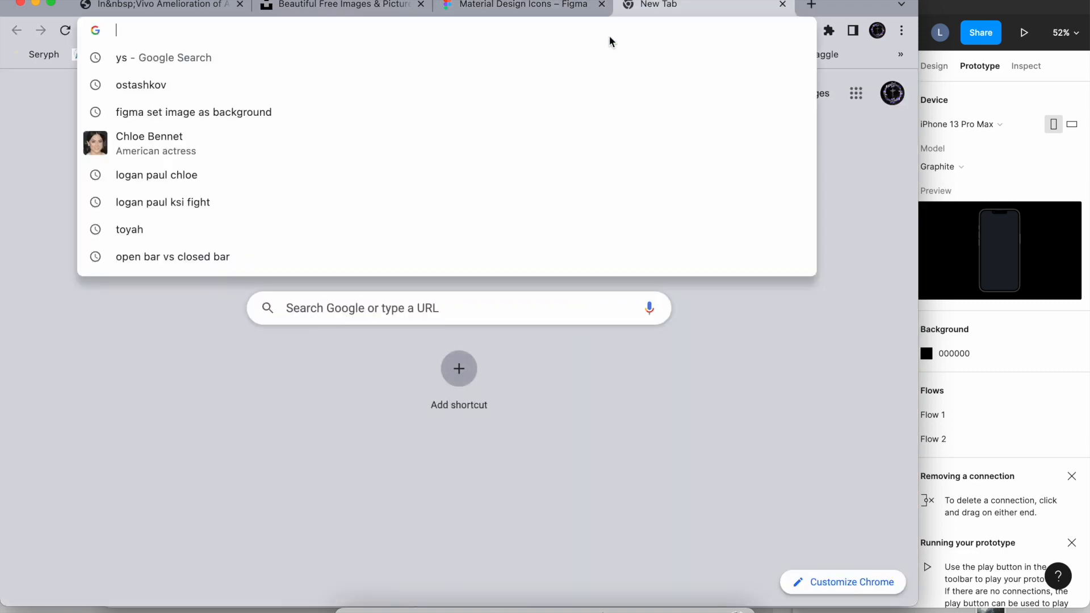
left_click(824, 305)
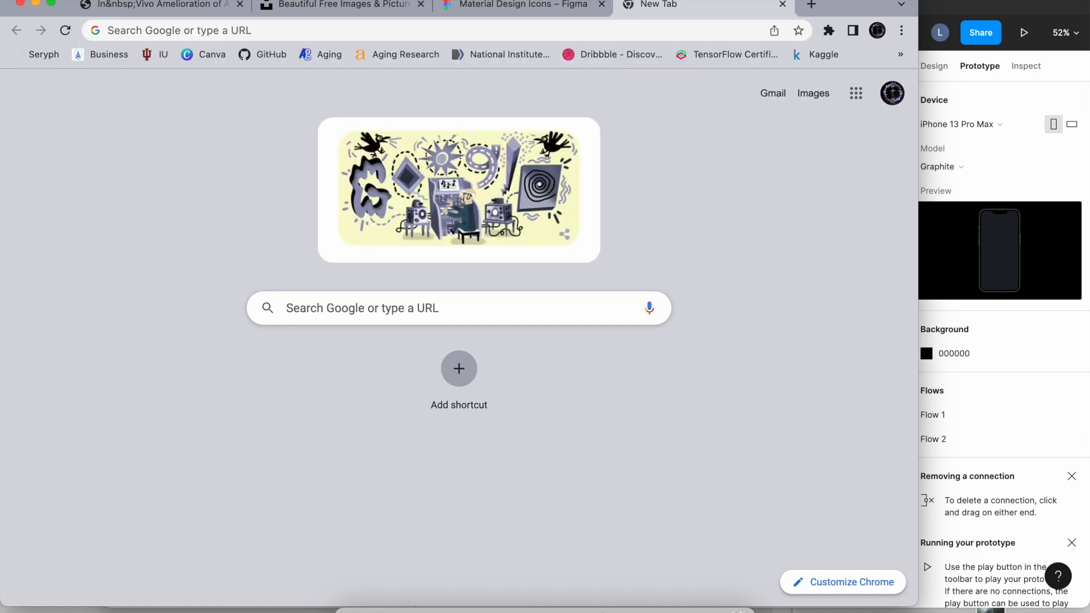
left_click(584, 55)
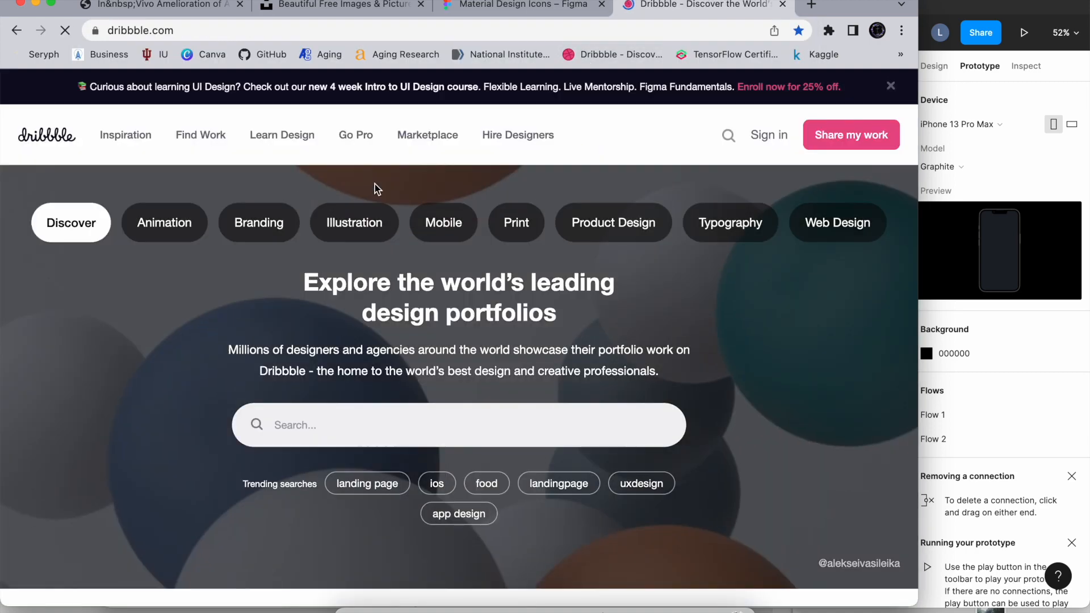
Browse the popular designs on the Dribbble homepage with the Google sign-in prompt dismissed, and close the Dribbble tab.
scroll(375, 187, "down", 4)
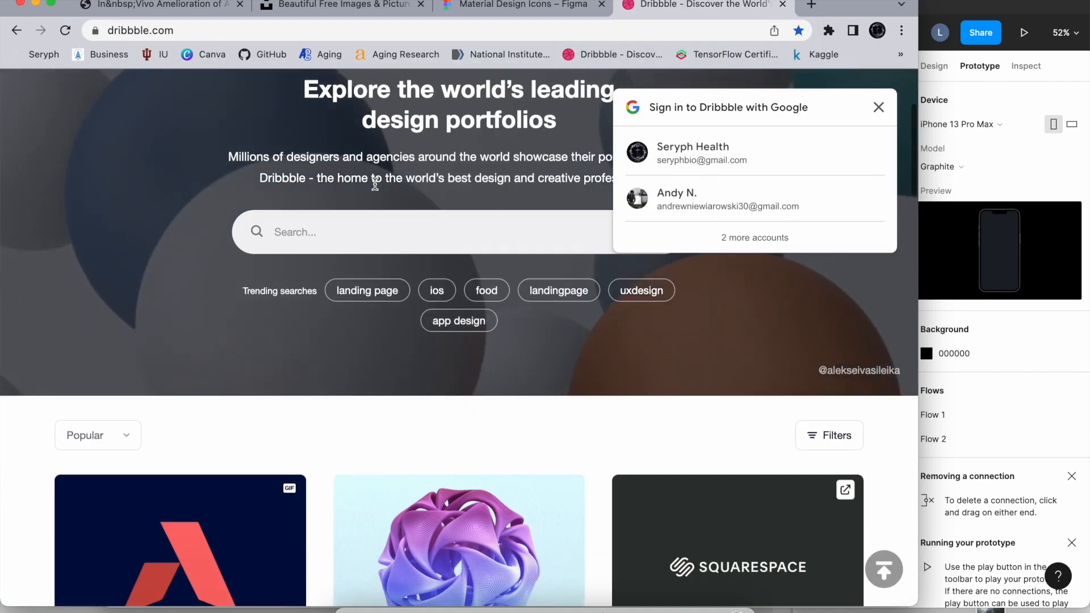
left_click(879, 107)
scroll(309, 227, "up", 4)
scroll(310, 232, "down", 8)
scroll(309, 231, "down", 5)
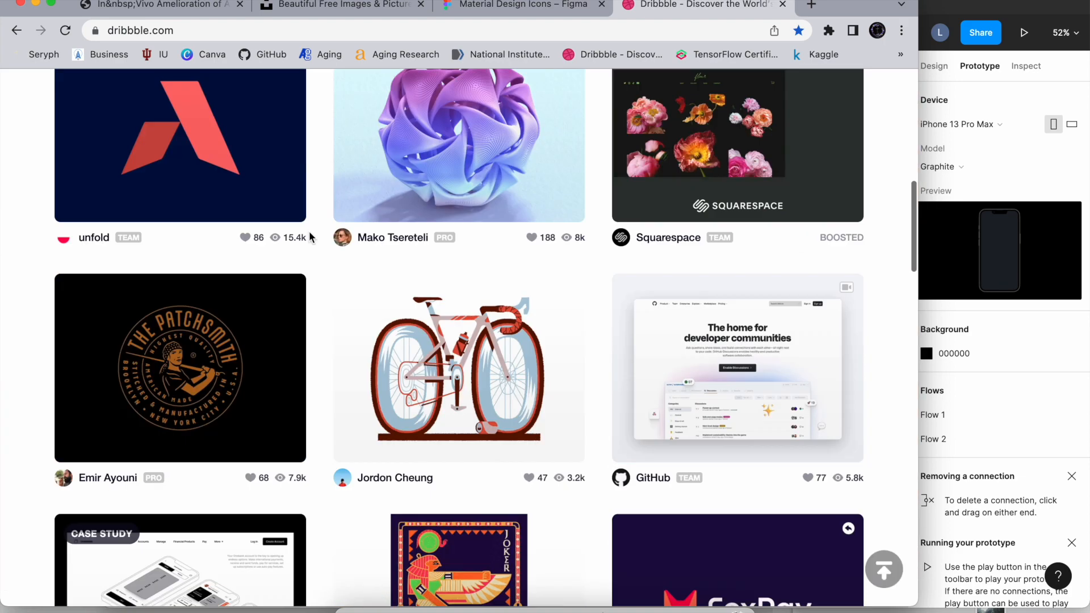
scroll(484, 267, "up", 13)
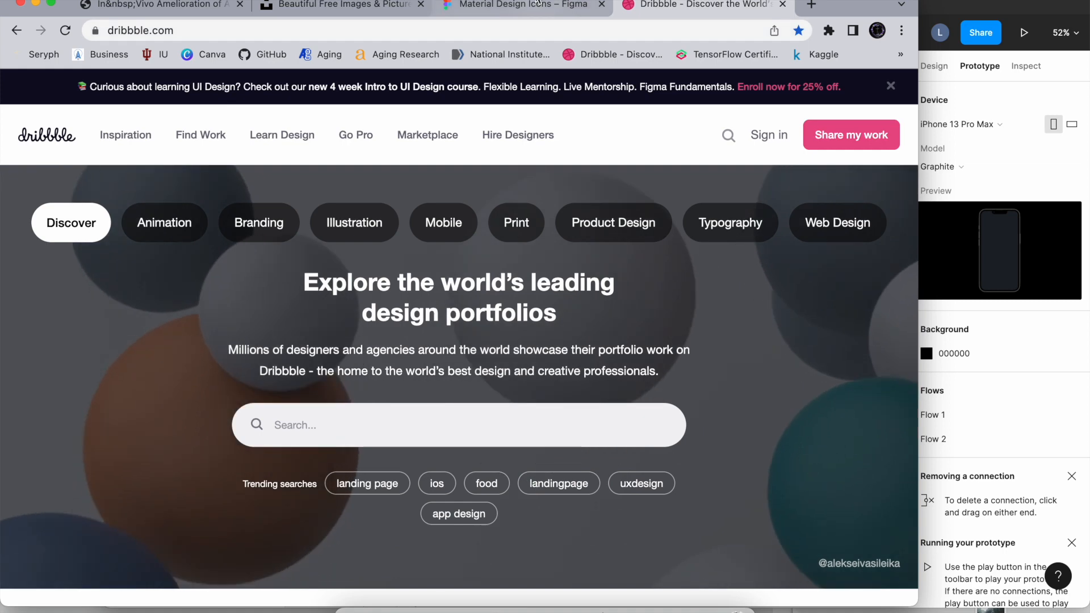
left_click(783, 4)
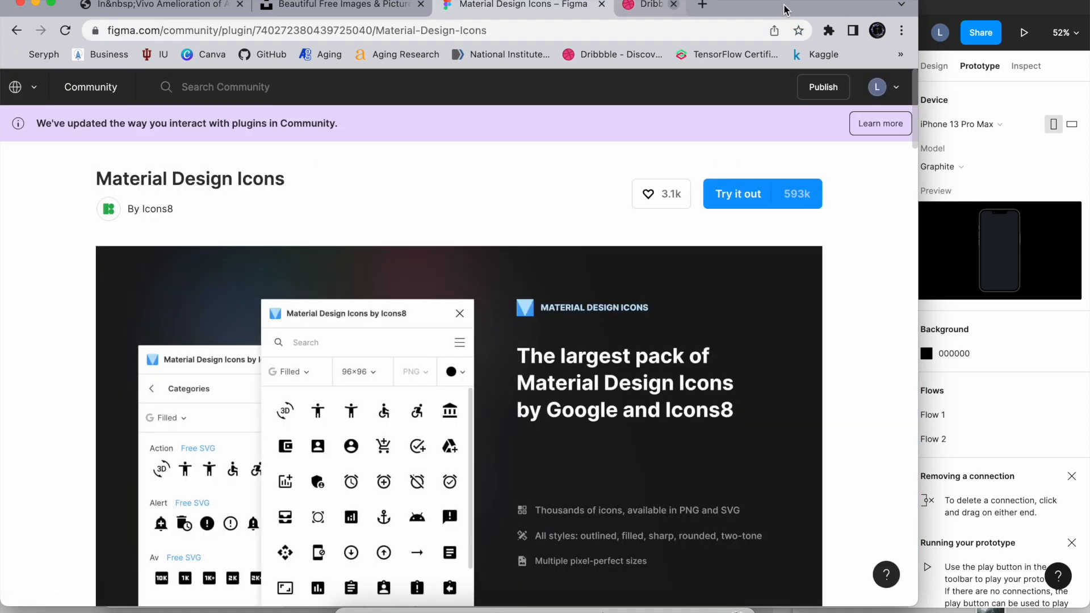
Examine the Material Design Icons plugin page in the Figma Community, including its preview and description.
left_click(981, 193)
left_click(2, 236)
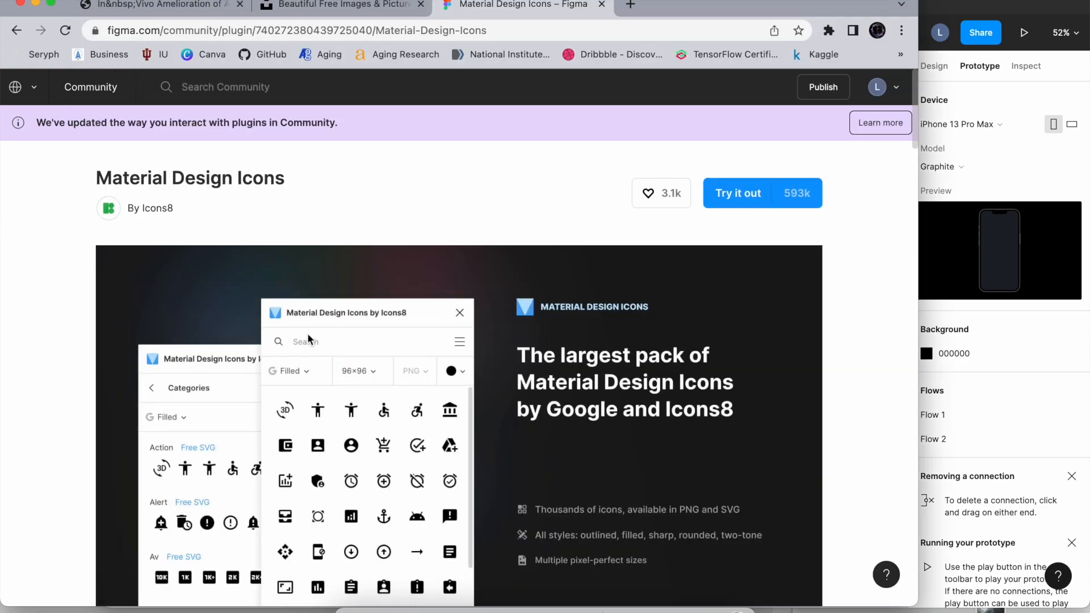
scroll(308, 334, "down", 13)
scroll(307, 334, "up", 7)
scroll(308, 335, "up", 6)
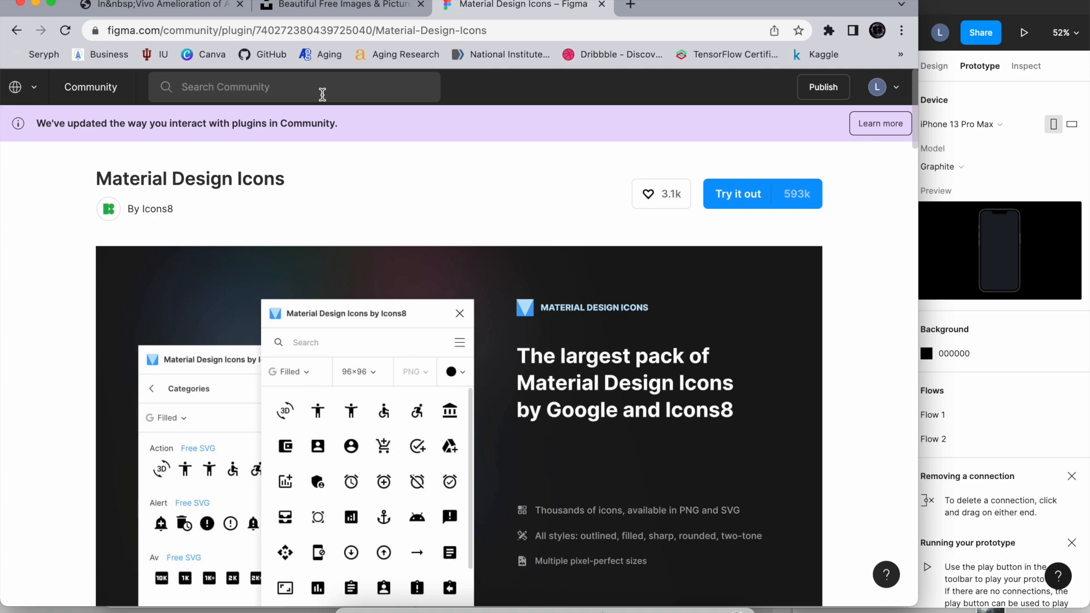
scroll(353, 318, "down", 5)
scroll(353, 318, "up", 5)
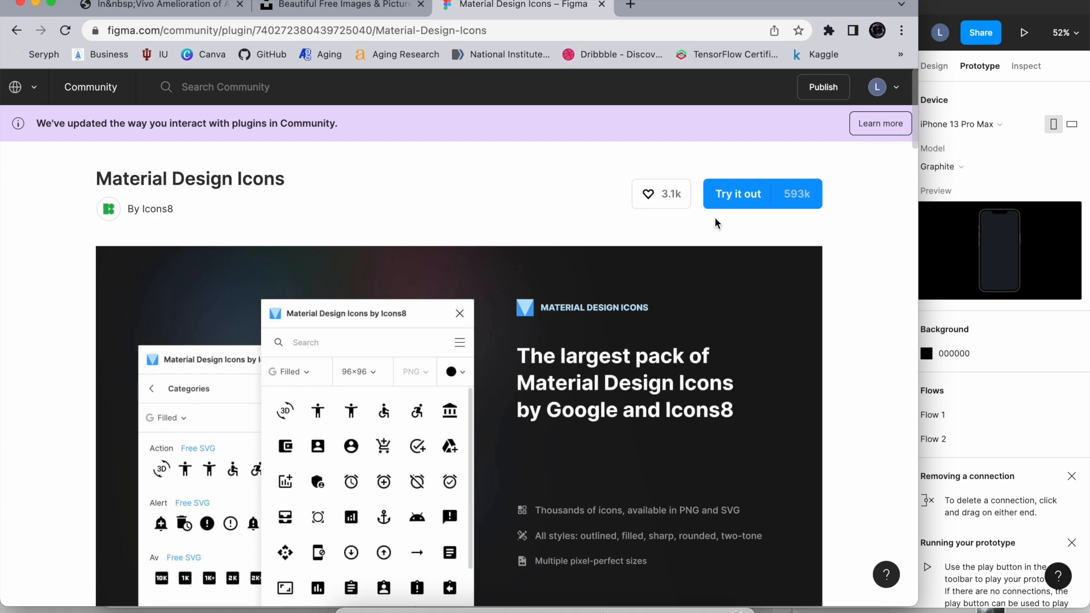
scroll(715, 222, "down", 3)
left_click(926, 310)
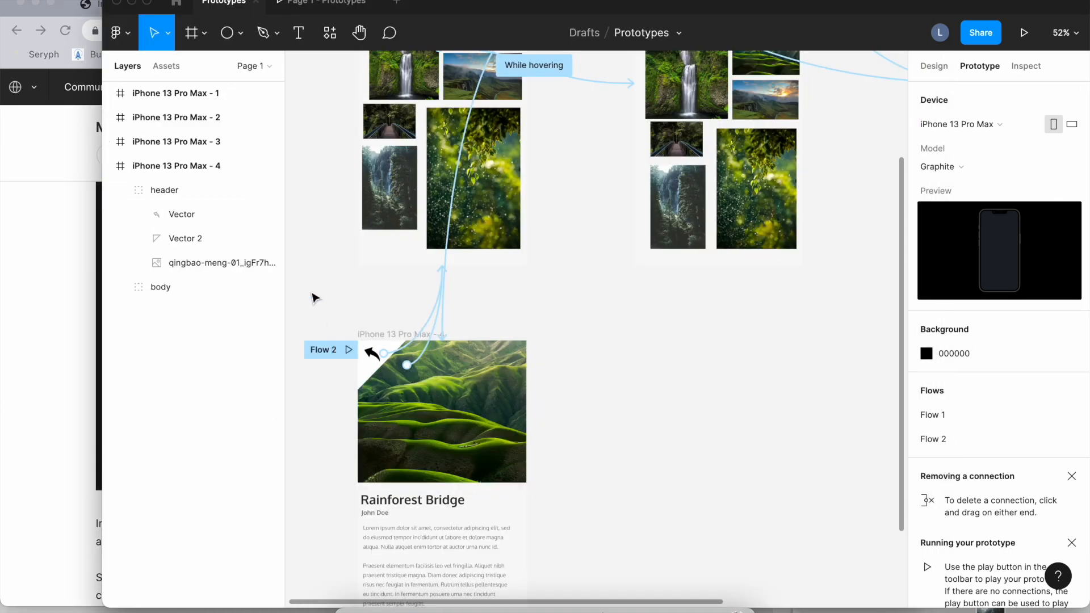
left_click(2, 424)
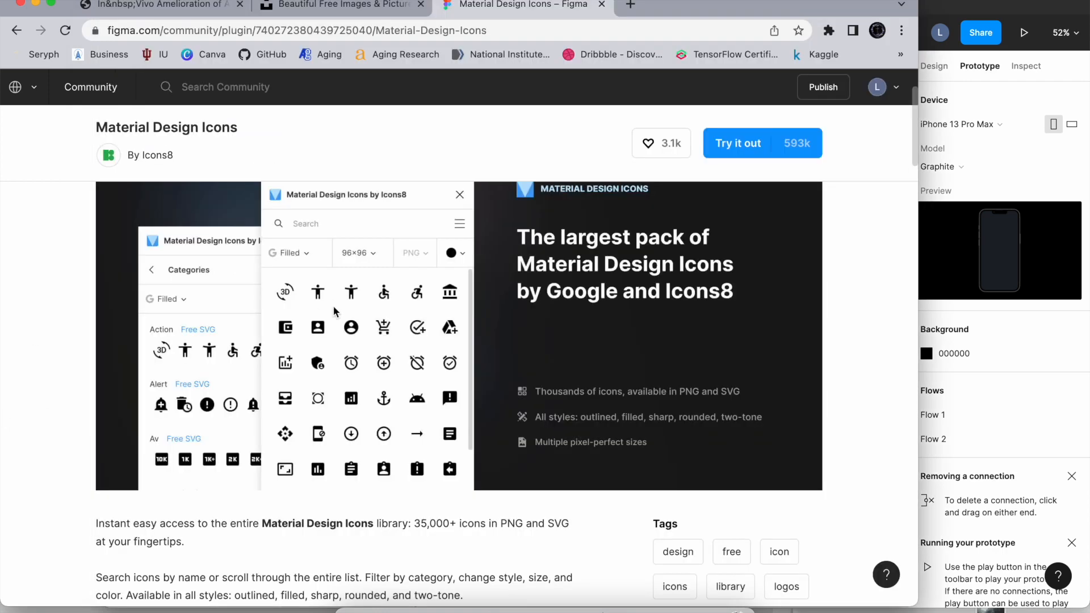
scroll(333, 299, "up", 5)
Return to the Prototypes design file in Figma and run the Material Design Icons (Community) plugin.
left_click(1007, 288)
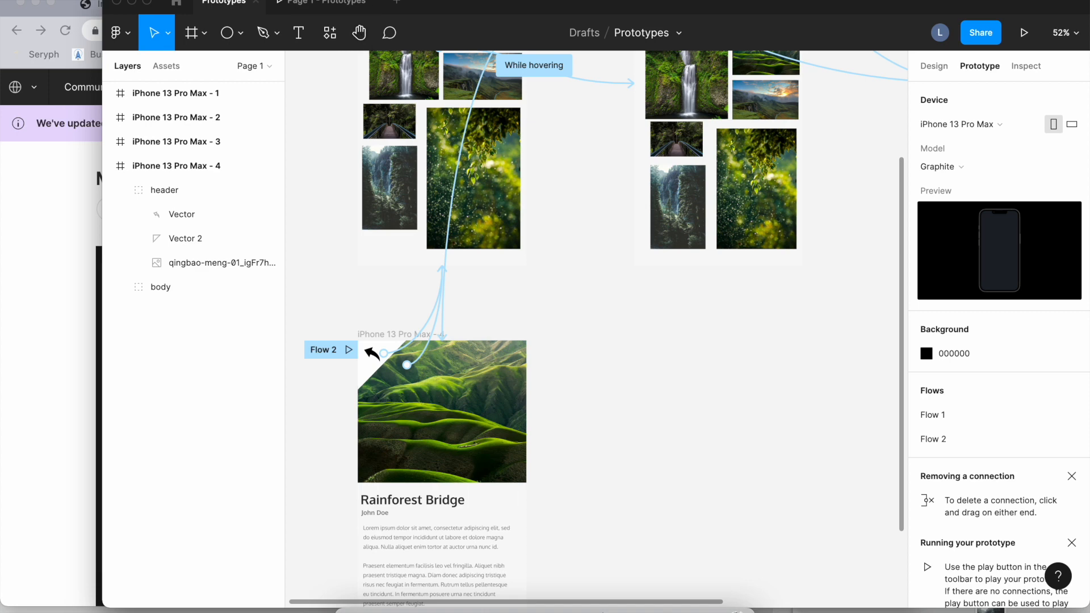
left_click(375, 0)
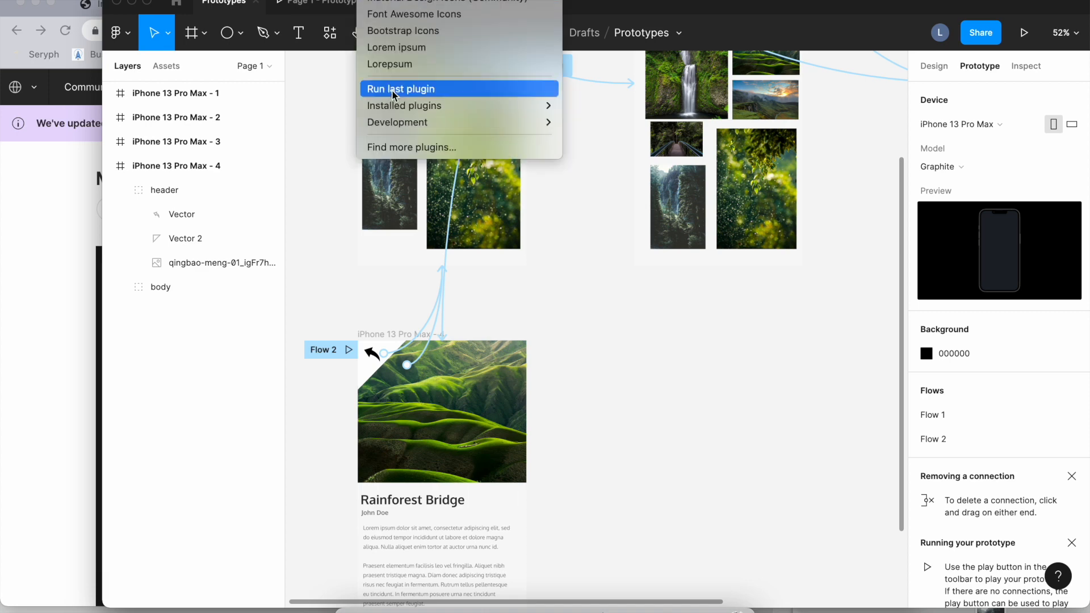
mouse_move(396, 107)
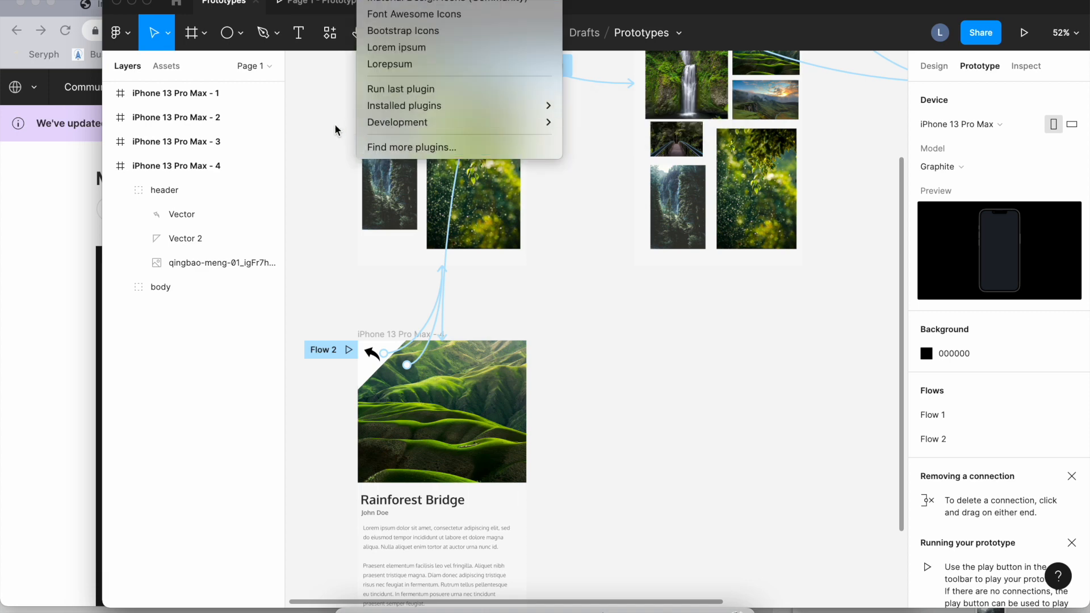
left_click(379, 143)
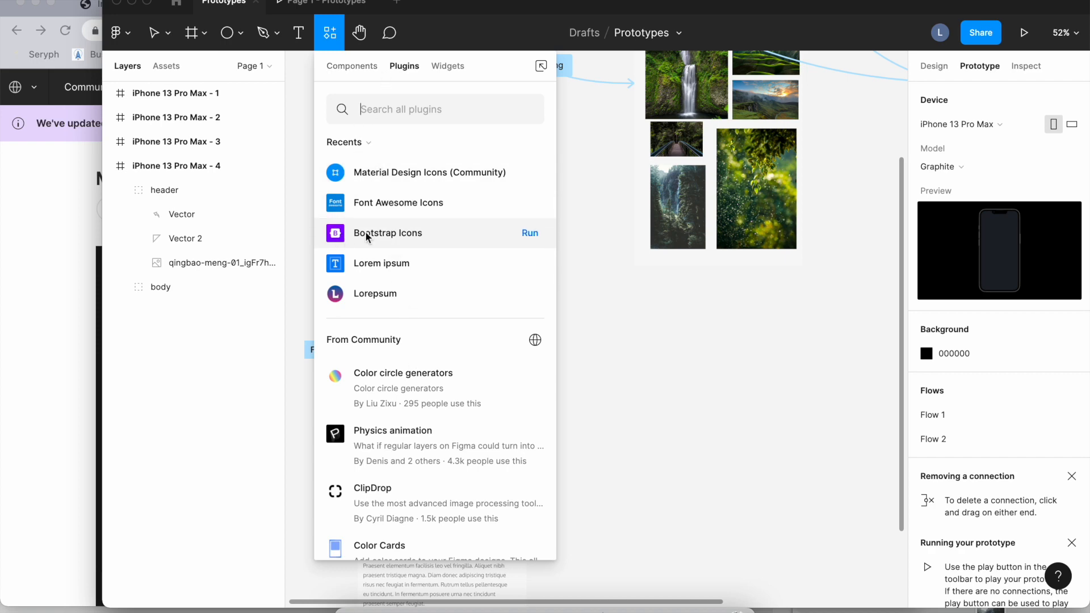
left_click(393, 178)
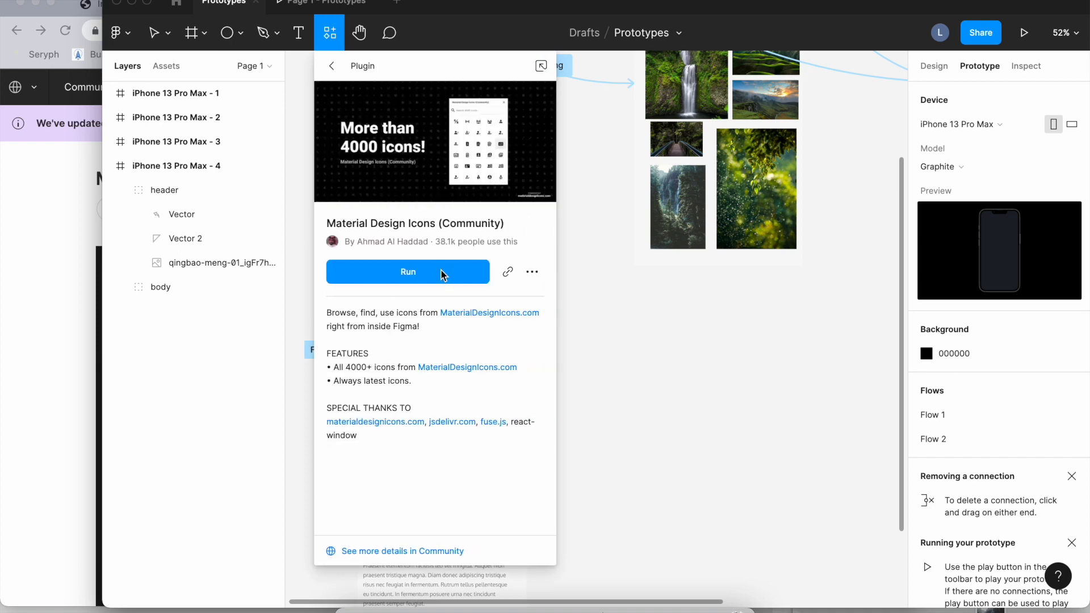
left_click(441, 273)
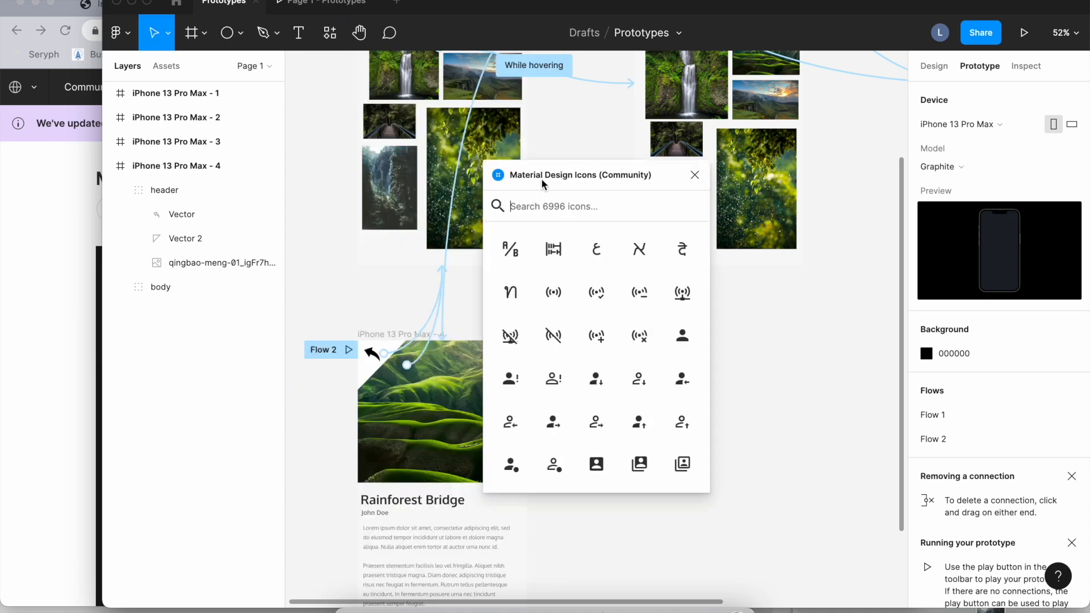
Insert the account-clock icon from the Material Design Icons plugin onto the canvas, and close the plugin.
left_click_drag(542, 183, 678, 192)
scroll(719, 347, "down", 5)
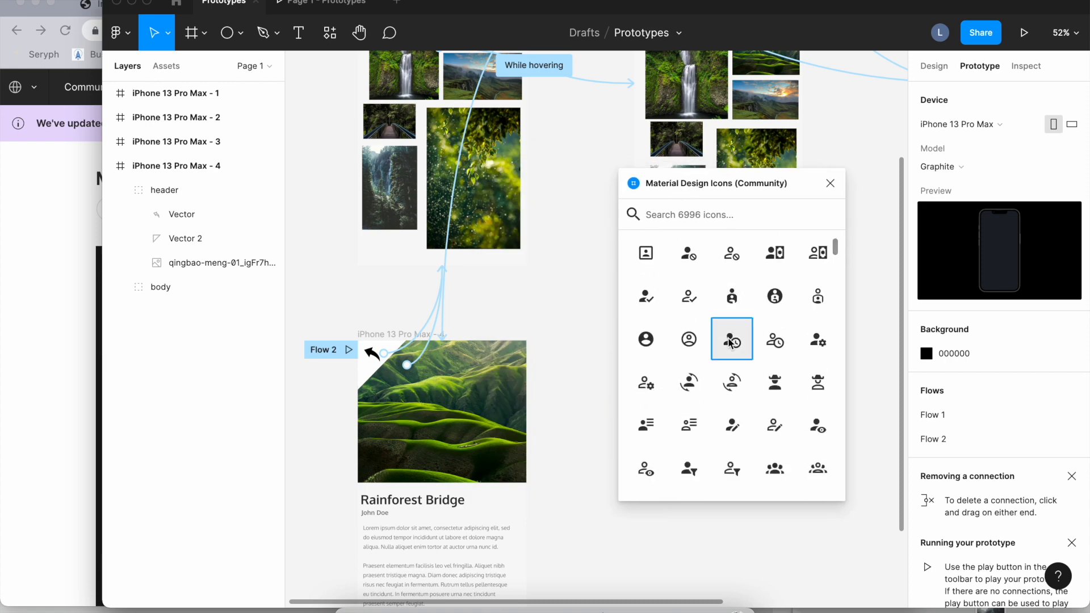
left_click(730, 342)
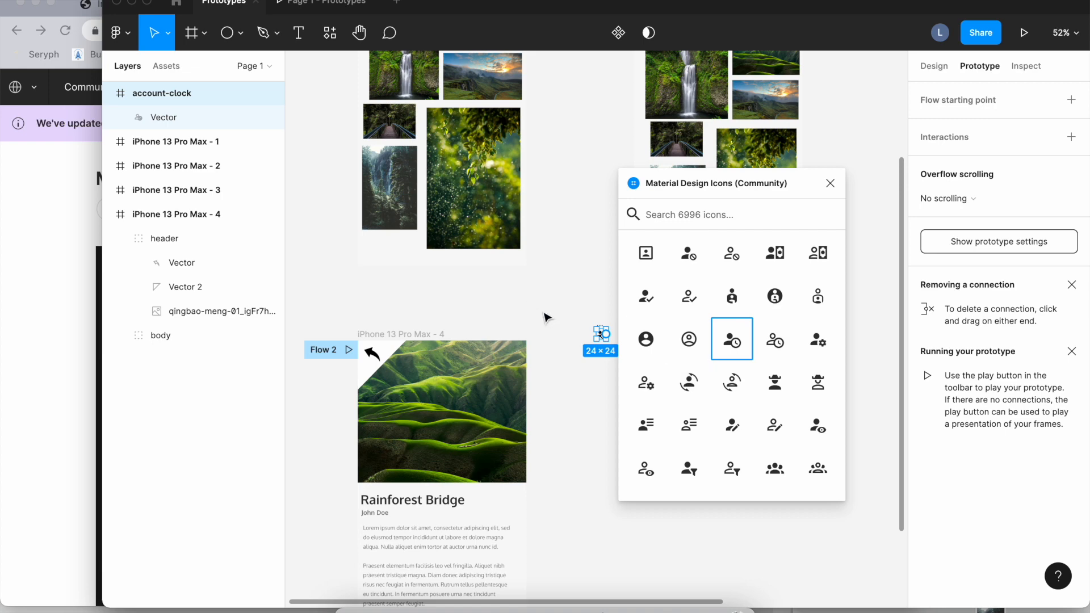
left_click(831, 183)
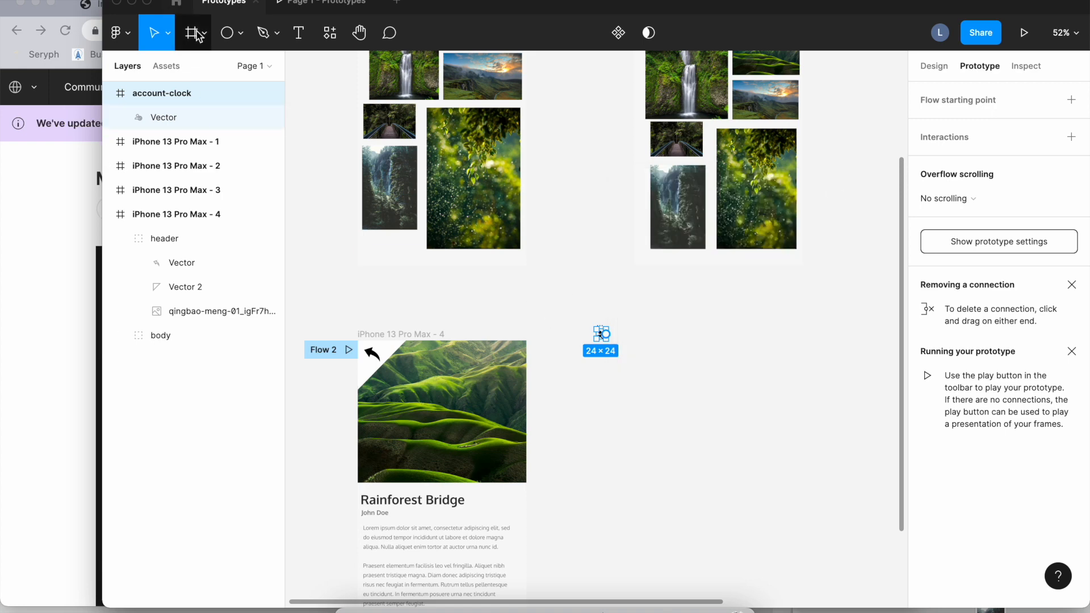
Enlarge the account-clock icon proportionally with the Scale tool to about 392 × 392.
left_click(166, 35)
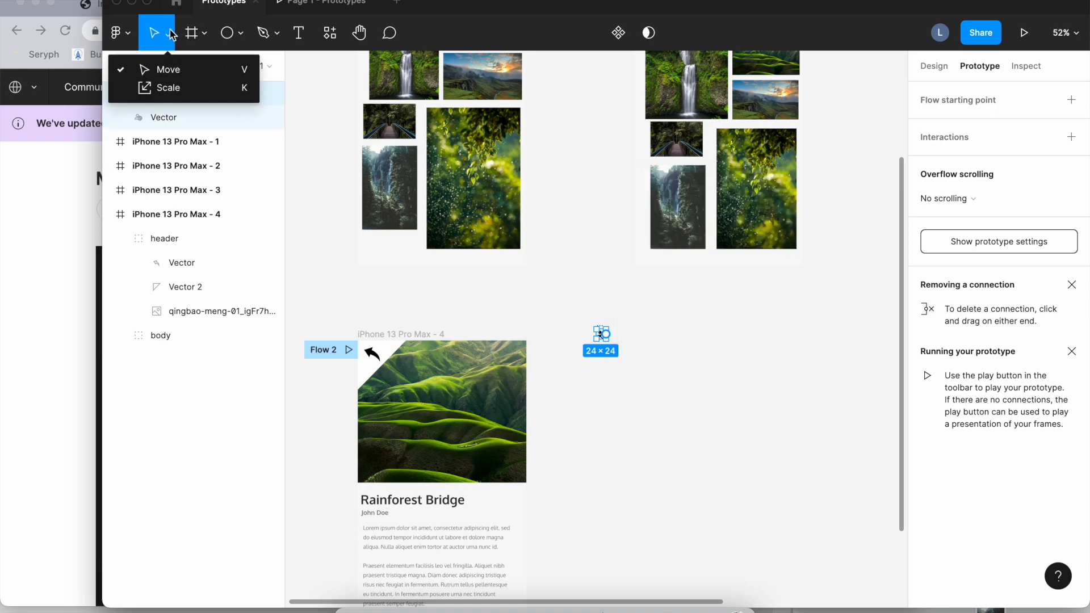
left_click(188, 85)
left_click_drag(607, 333, 751, 431)
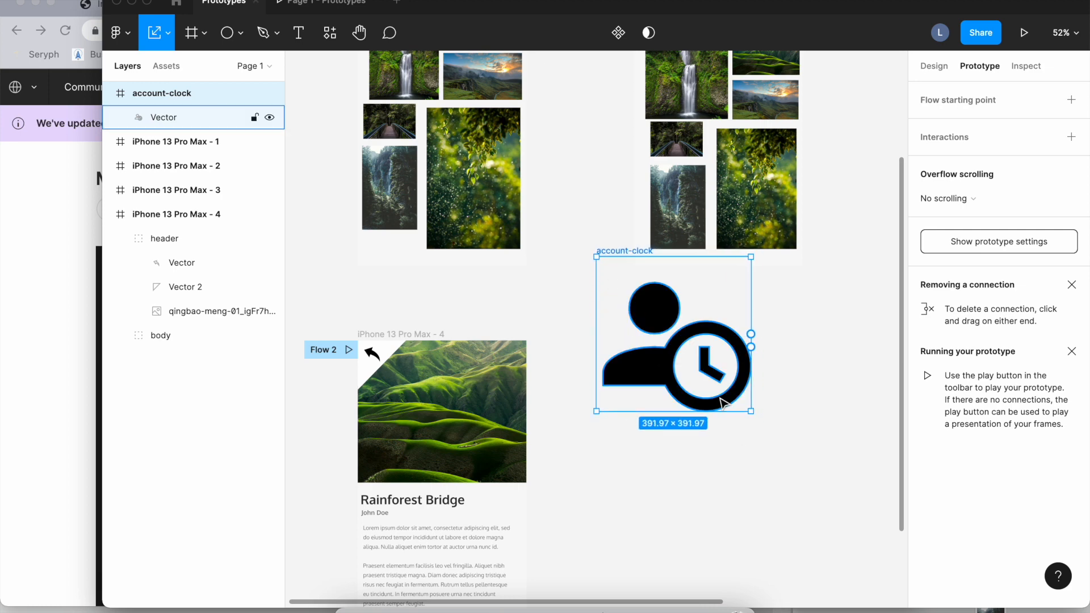
Delete the account-clock icon from the canvas and collapse the layers of the iPhone 13 Pro Max - 4 frame.
key("Delete")
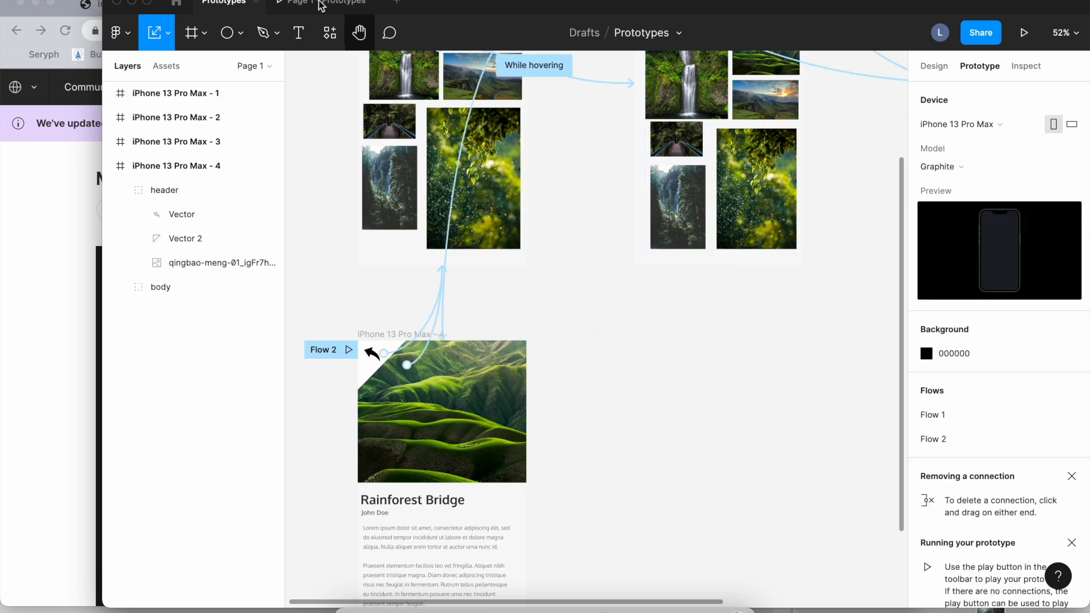
left_click(380, 0)
mouse_move(416, 108)
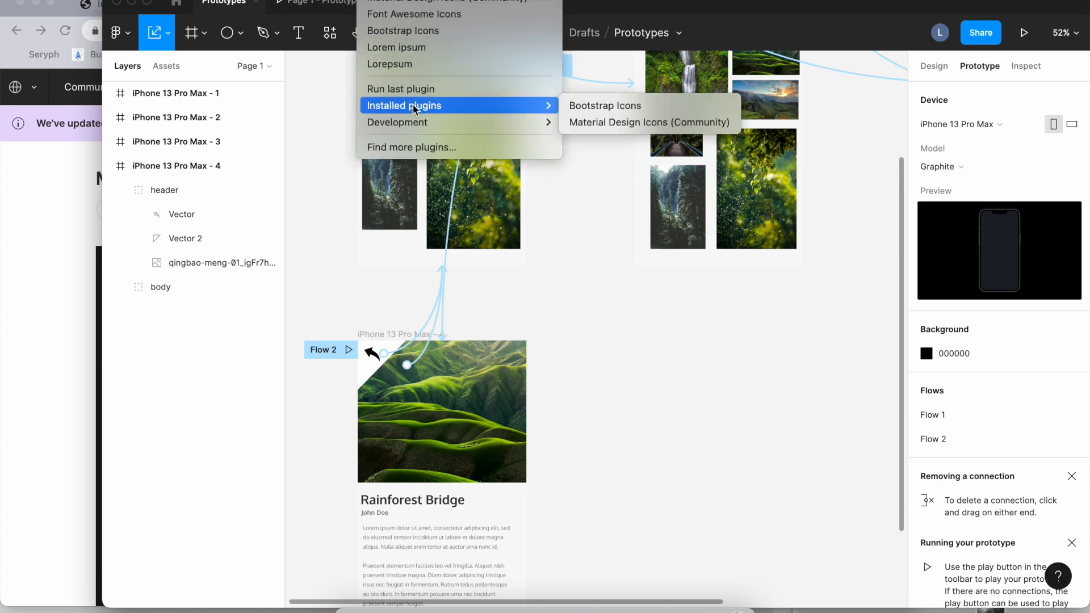
left_click(325, 140)
left_click(112, 165)
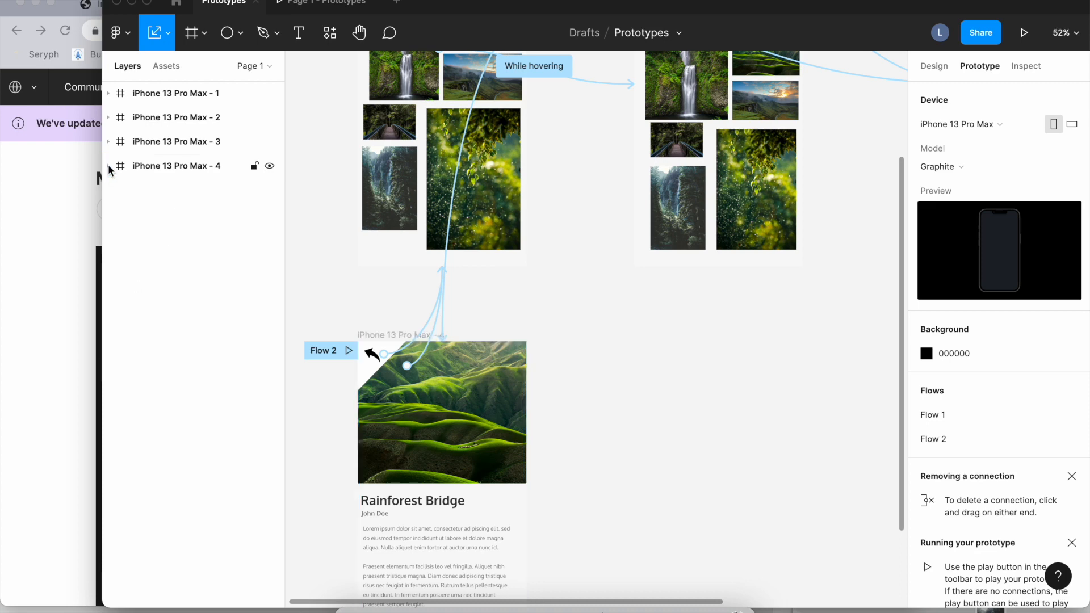
scroll(305, 222, "up", 5)
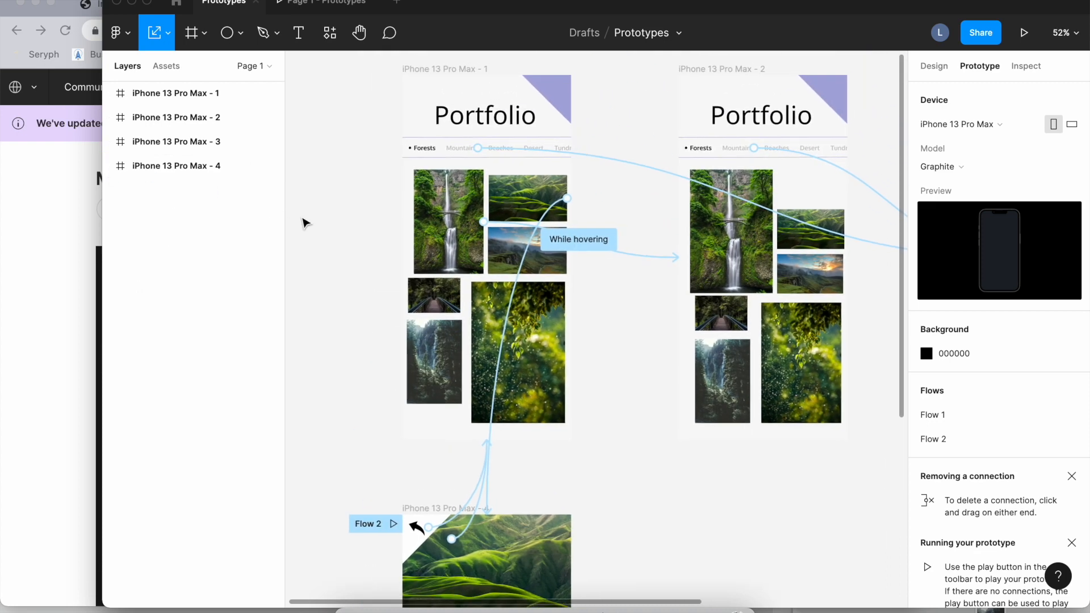
scroll(305, 222, "down", 3)
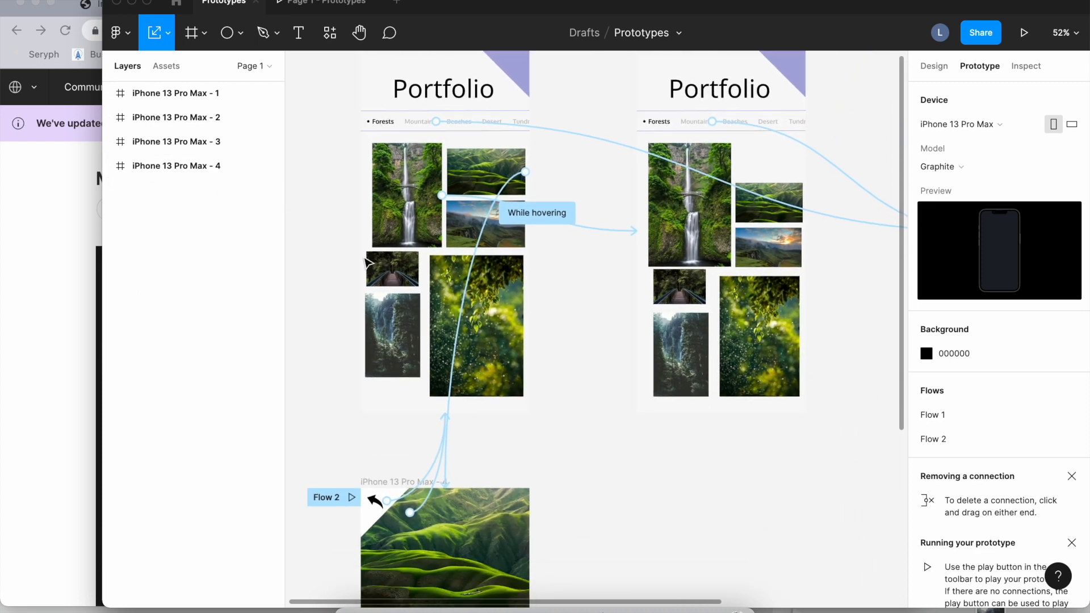
scroll(366, 263, "up", 4)
scroll(366, 262, "down", 2)
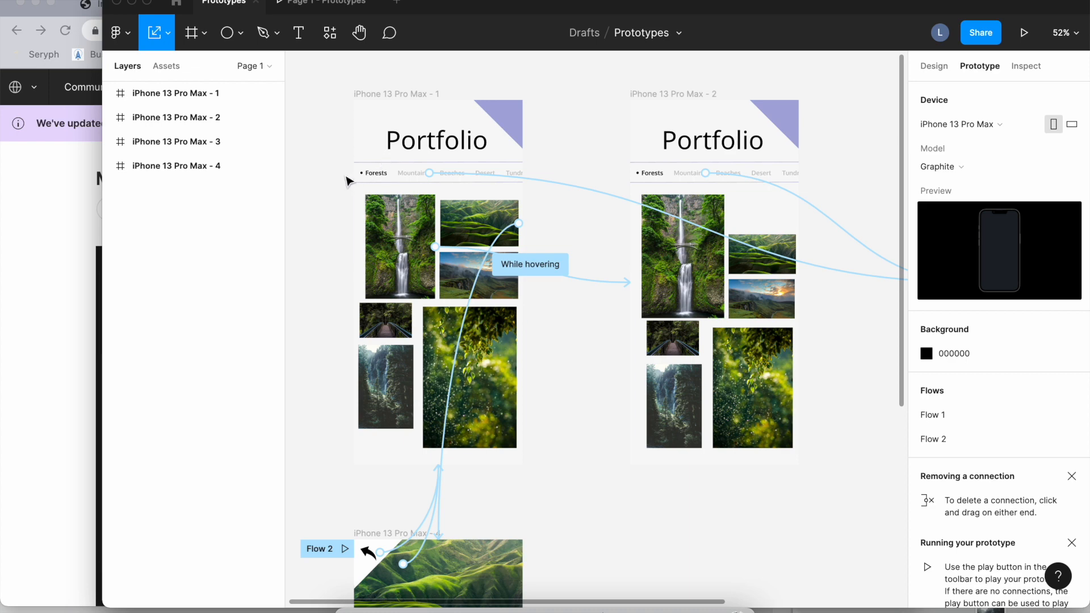
scroll(335, 148, "down", 3)
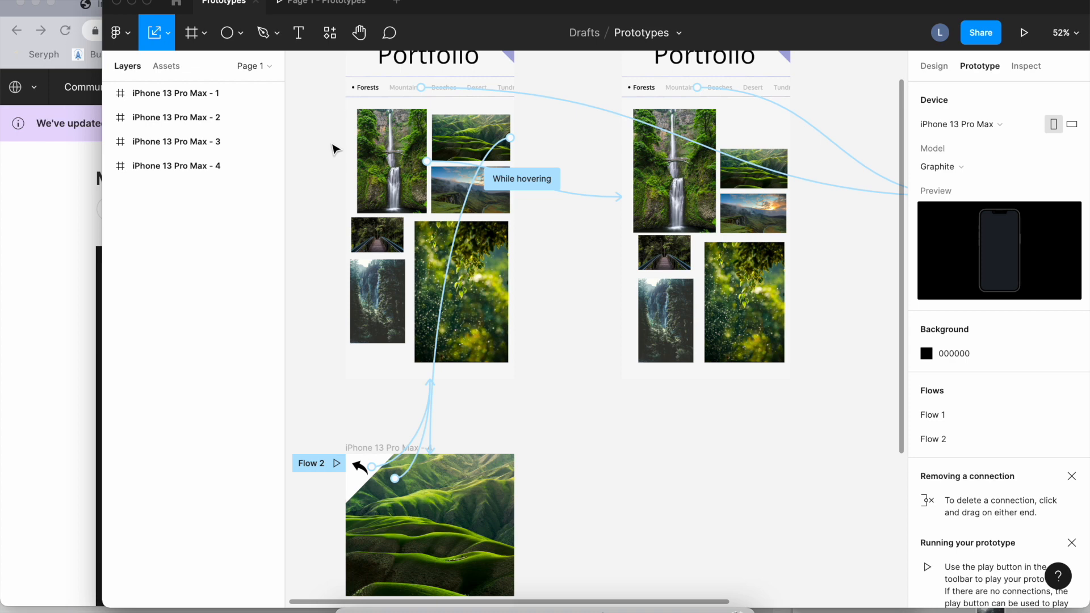
scroll(339, 154, "up", 3)
scroll(341, 154, "right", 2)
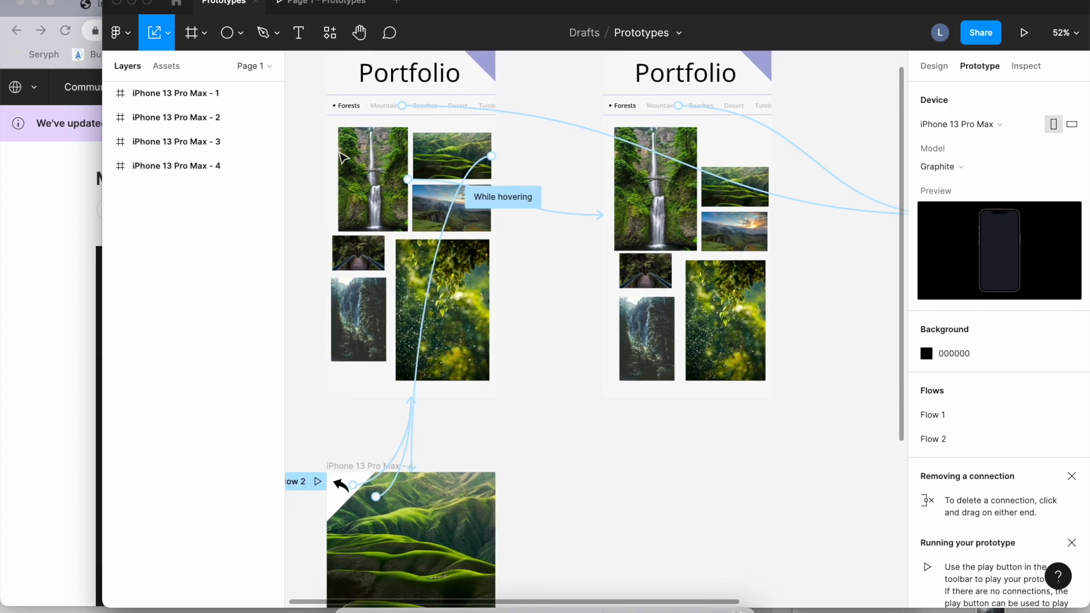
scroll(343, 158, "right", 1)
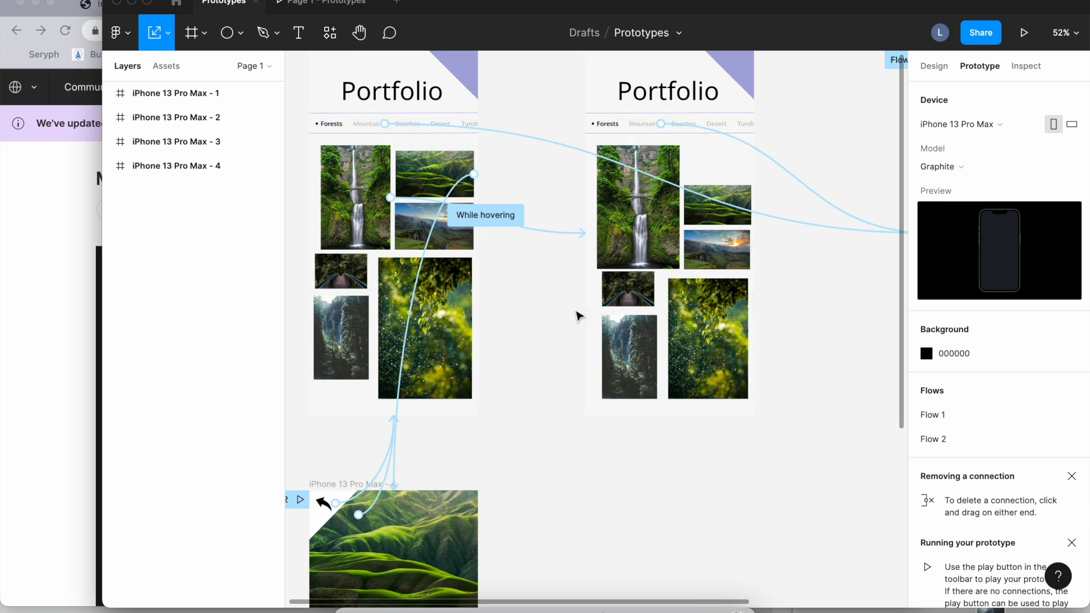
scroll(576, 314, "down", 5)
scroll(577, 313, "right", 1)
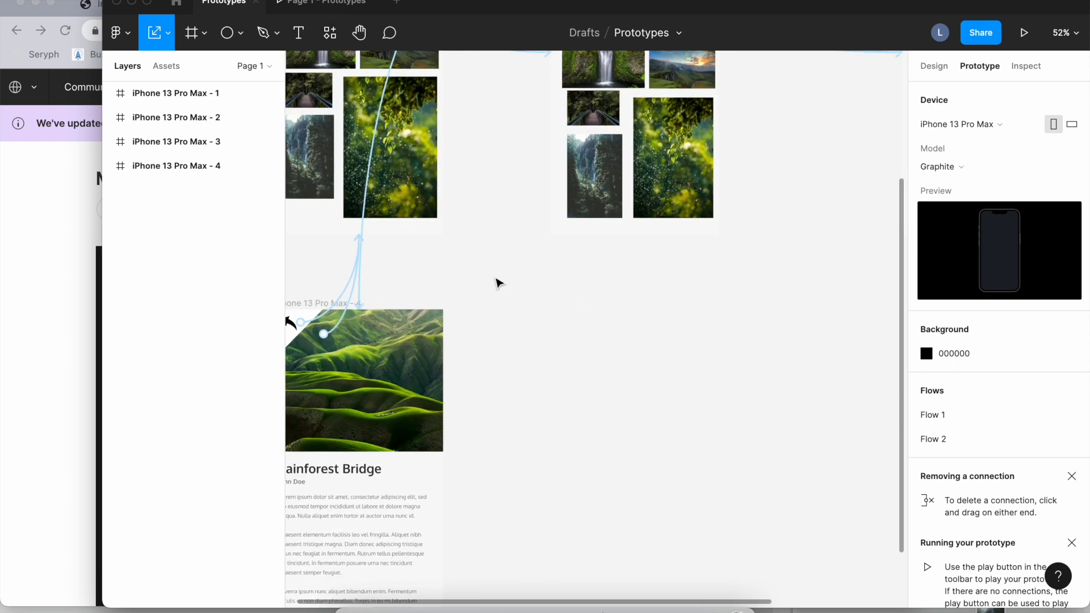
scroll(498, 282, "left", 1)
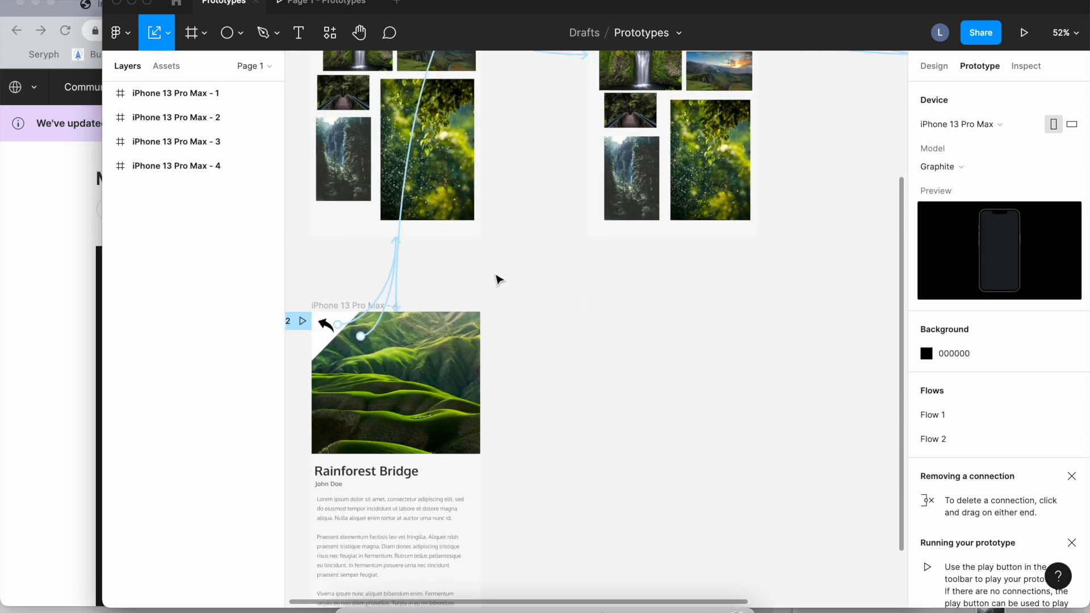
scroll(498, 280, "left", 1)
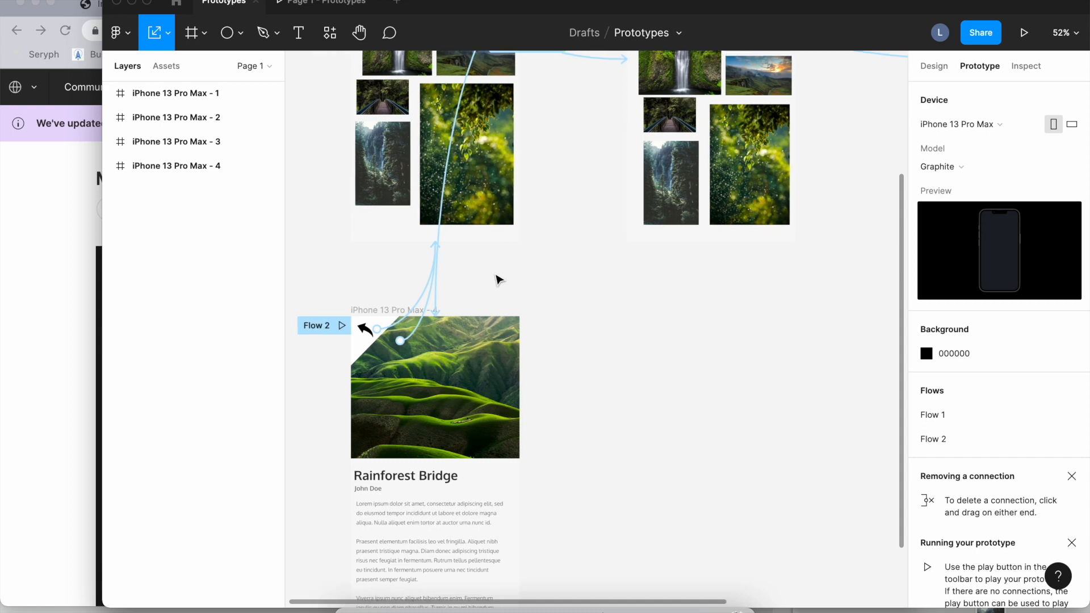
Switch to the browser, open the Figma Community home page and browse its featured plugins, templates and UI kits.
left_click(1, 221)
scroll(285, 316, "down", 1)
scroll(278, 227, "up", 1)
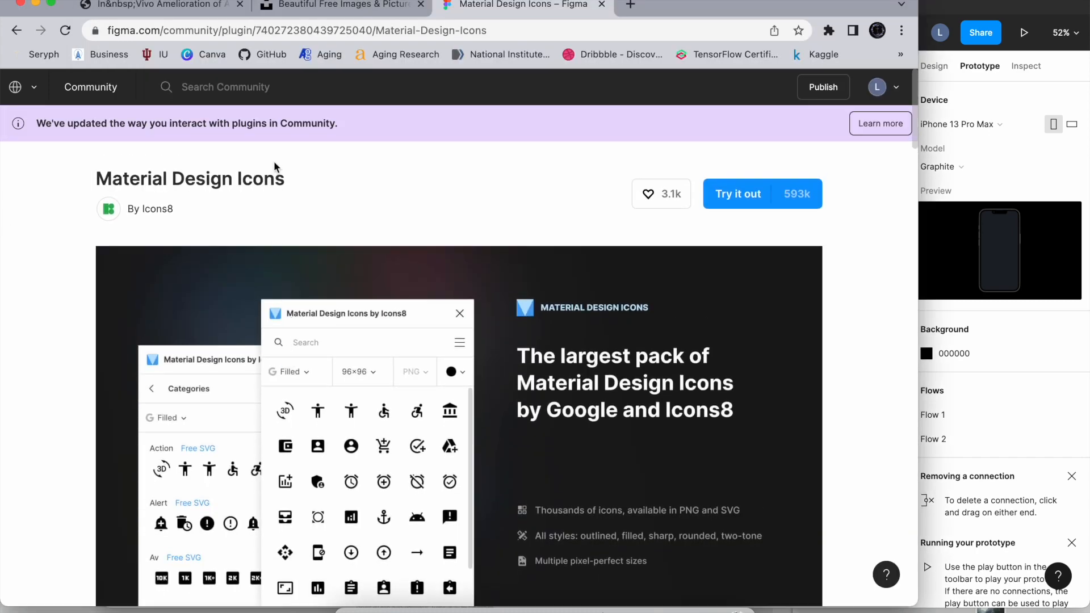
left_click(102, 89)
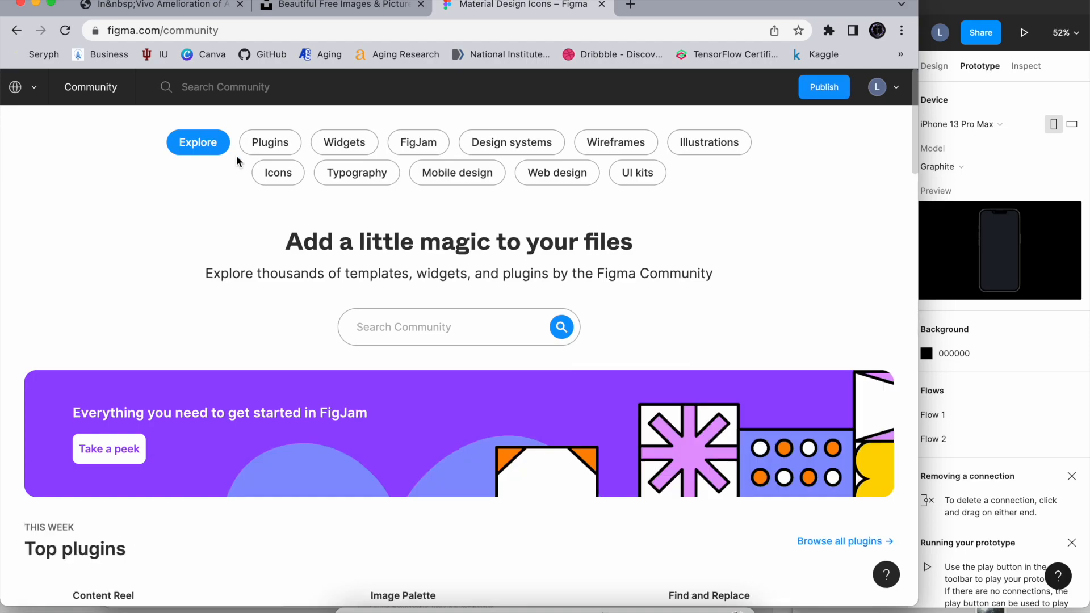
scroll(307, 284, "down", 12)
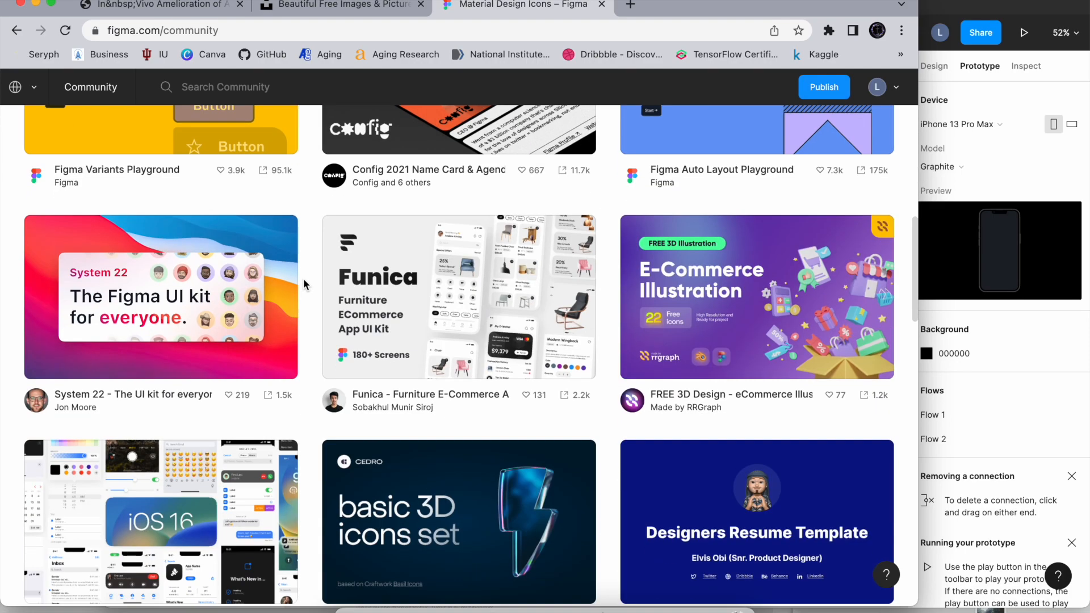
scroll(512, 294, "down", 5)
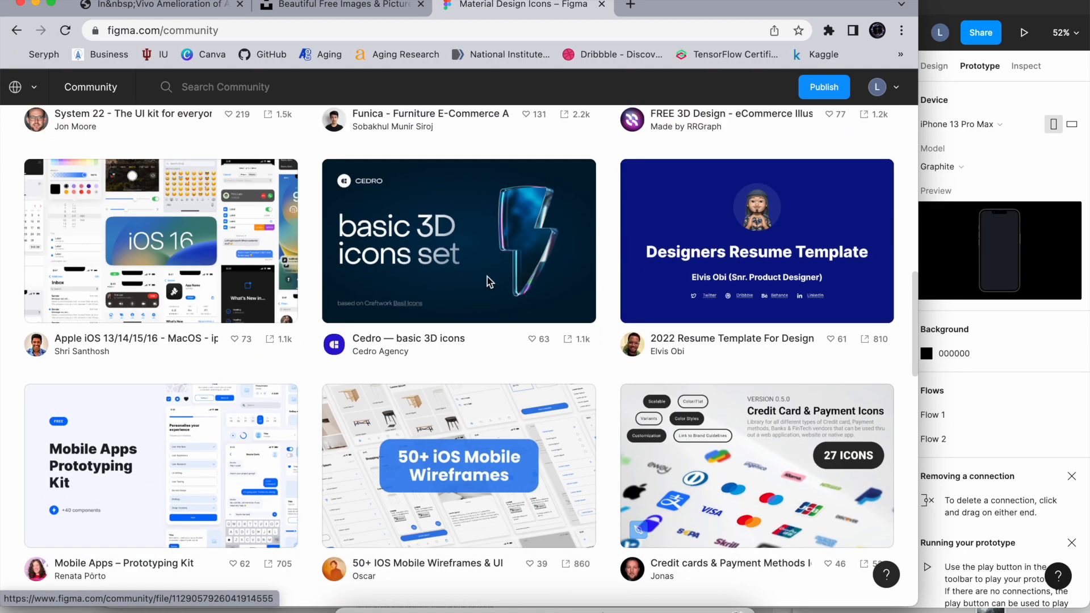
scroll(480, 299, "down", 5)
scroll(480, 292, "up", 20)
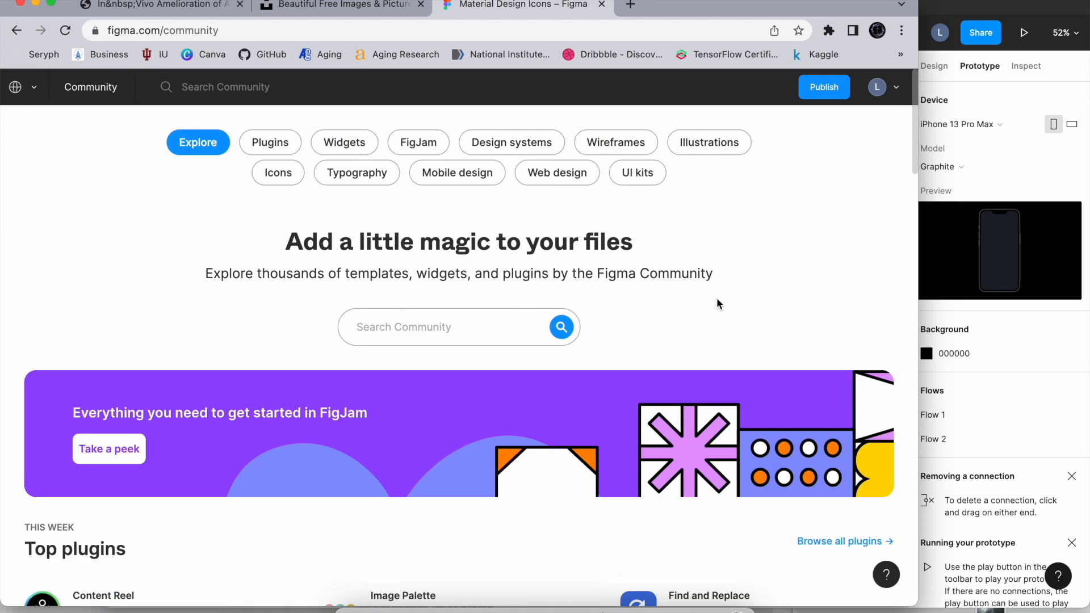
Open System 22 - The UI kit for everyone from the Design systems category and get a copy of it.
type("d")
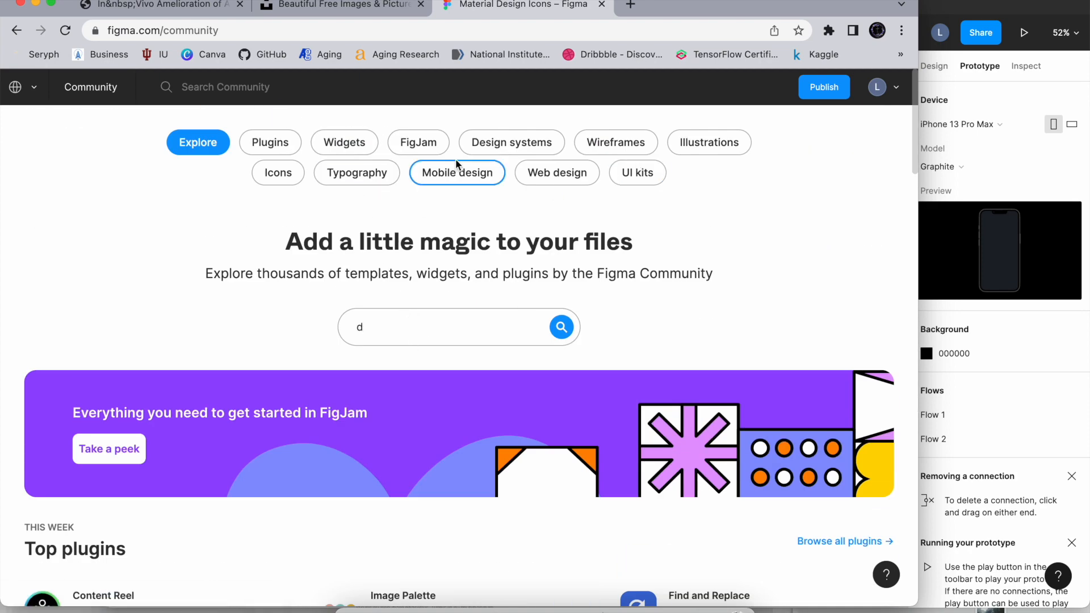
left_click(506, 151)
scroll(508, 243, "down", 5)
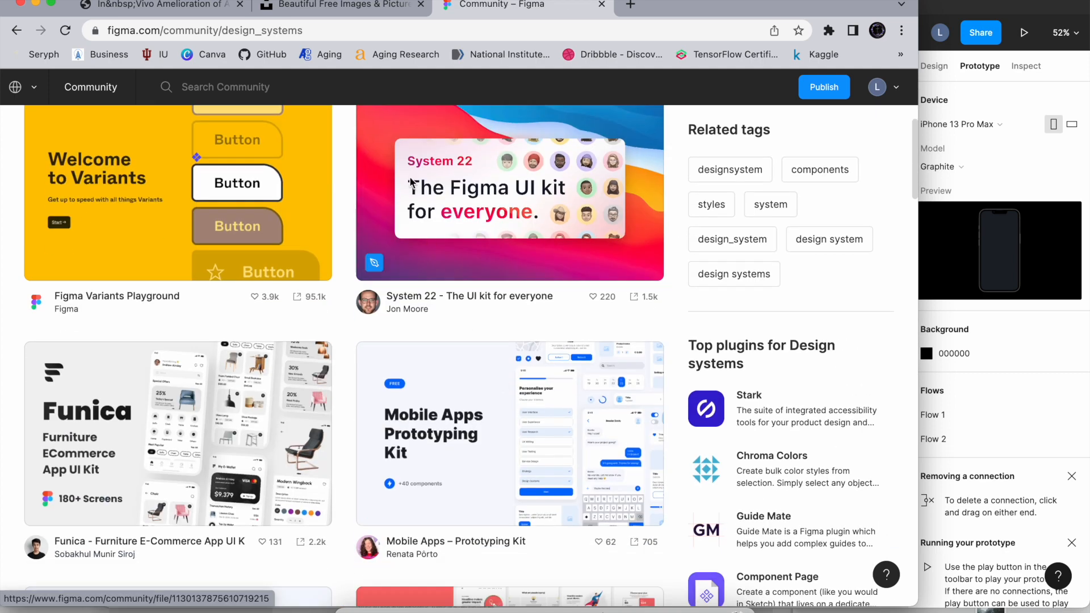
left_click(439, 196)
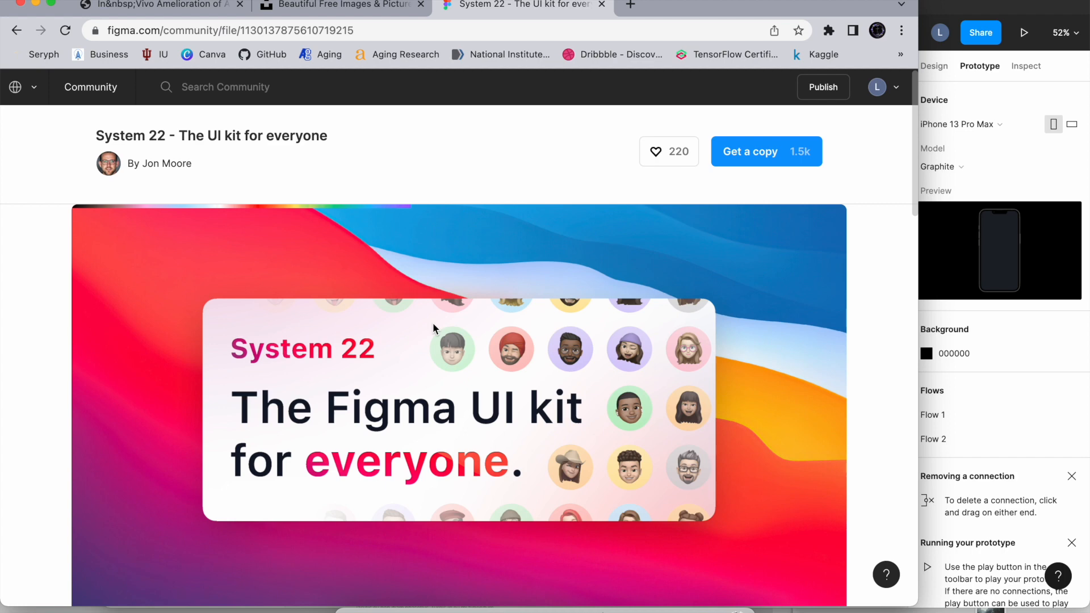
left_click(792, 153)
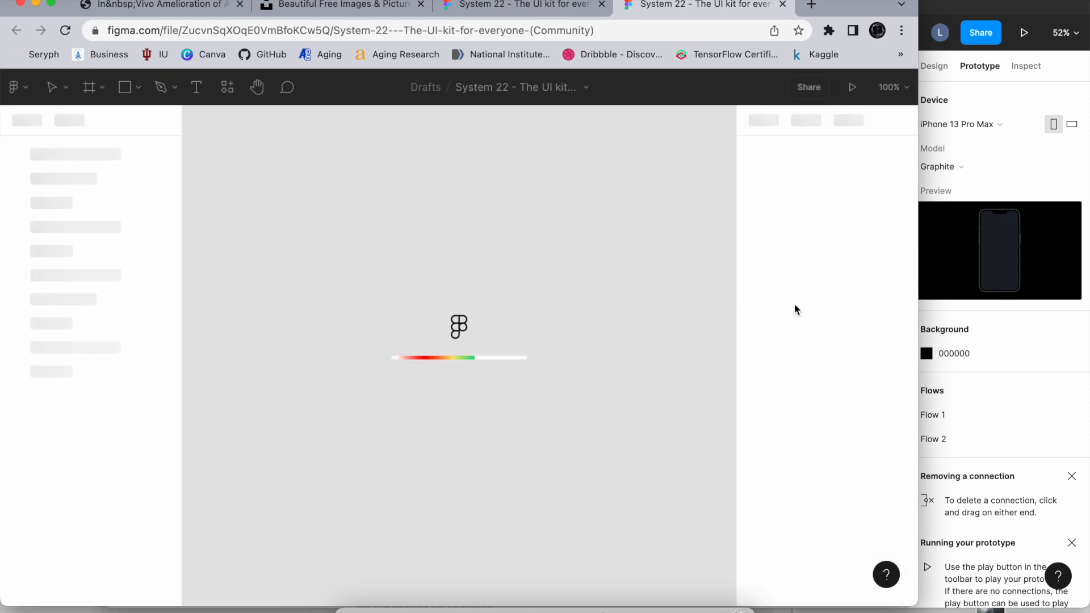
left_click(1081, 283)
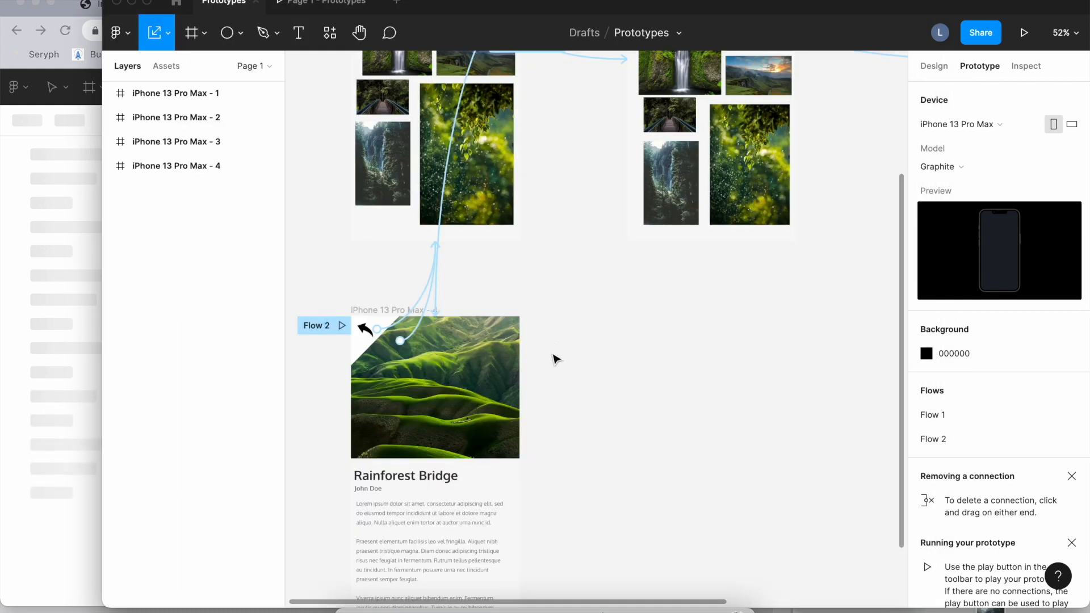
scroll(555, 358, "up", 1)
left_click(2, 310)
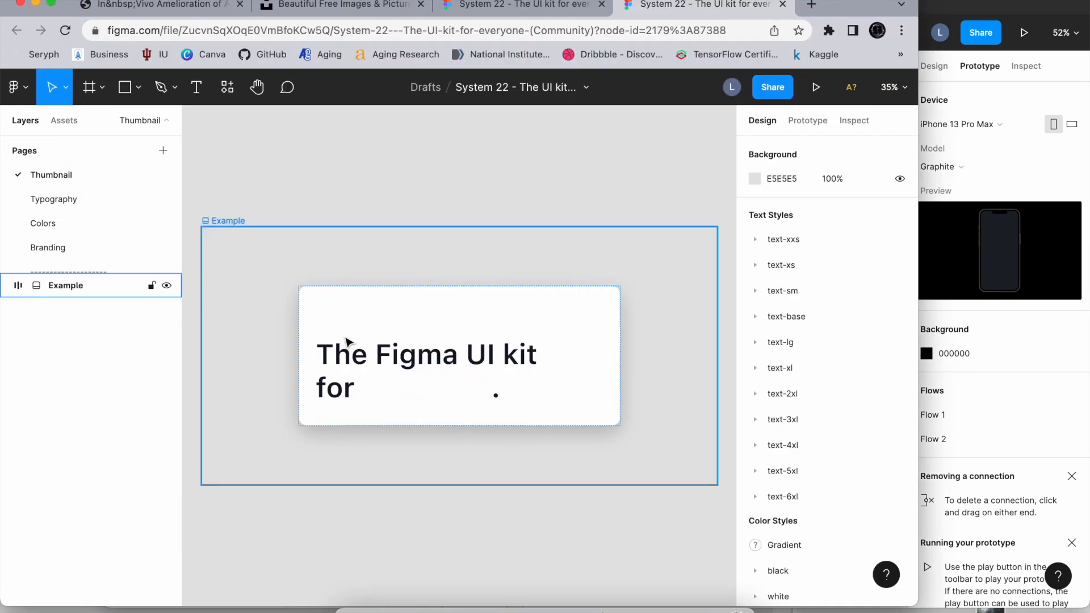
Examine the UI kit's foundation and component pages, including Colors, App Switcher and Banner.
left_click(90, 199)
left_click(88, 225)
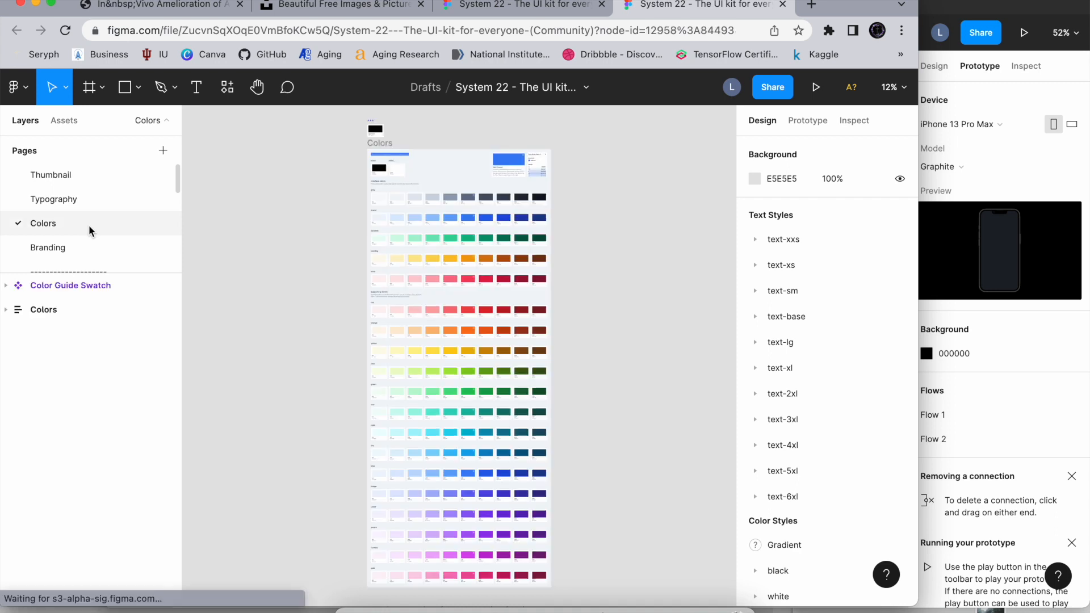
left_click(80, 264)
scroll(80, 256, "down", 3)
left_click(73, 227)
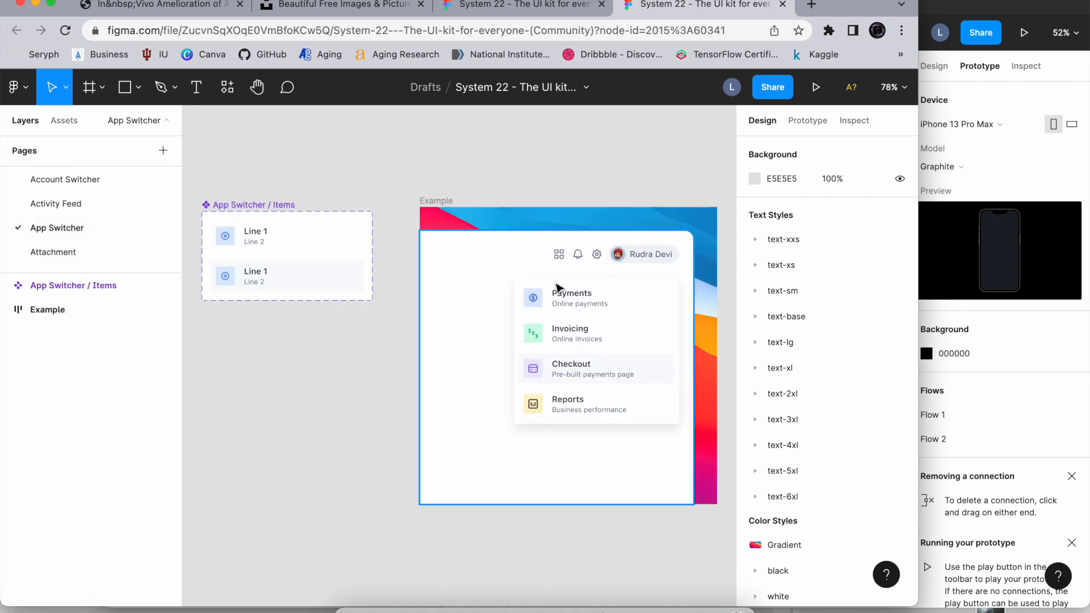
scroll(25, 250, "down", 3)
left_click(25, 247)
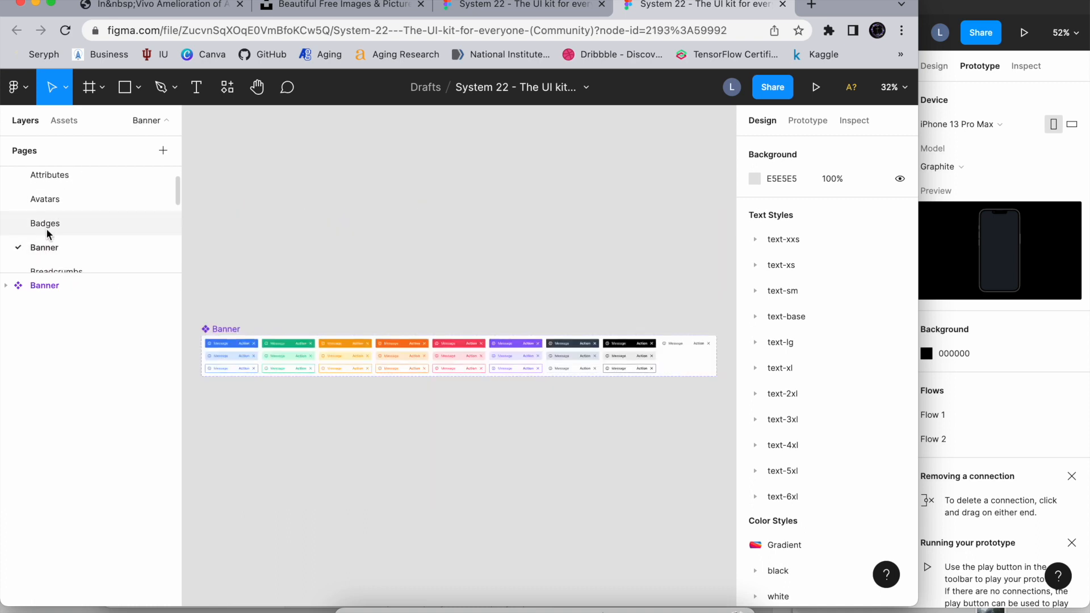
View the Badges, Buttons and Calendar component pages of the UI kit.
left_click(47, 223)
scroll(32, 200, "down", 3)
scroll(40, 207, "down", 1)
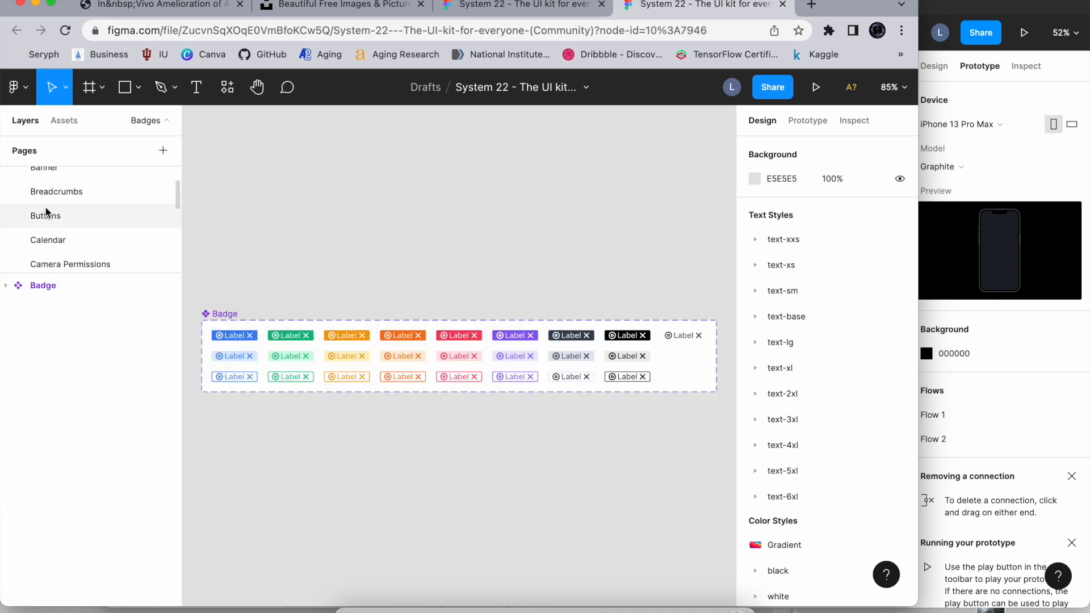
left_click(46, 216)
left_click(53, 239)
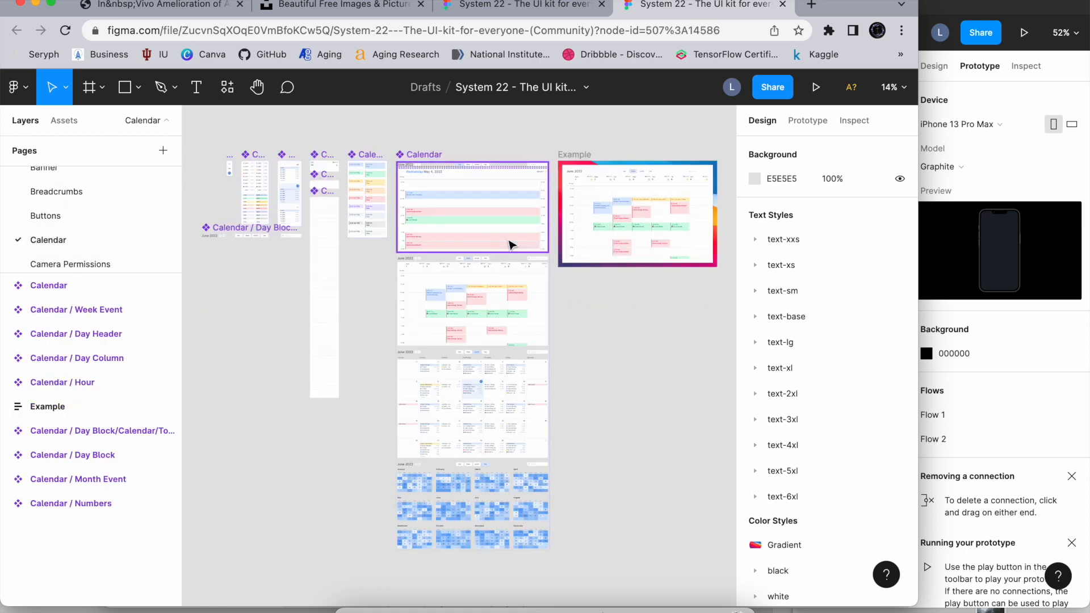
Look through the UI kit's further component pages, including Invite and Navigation.
scroll(83, 227, "down", 3)
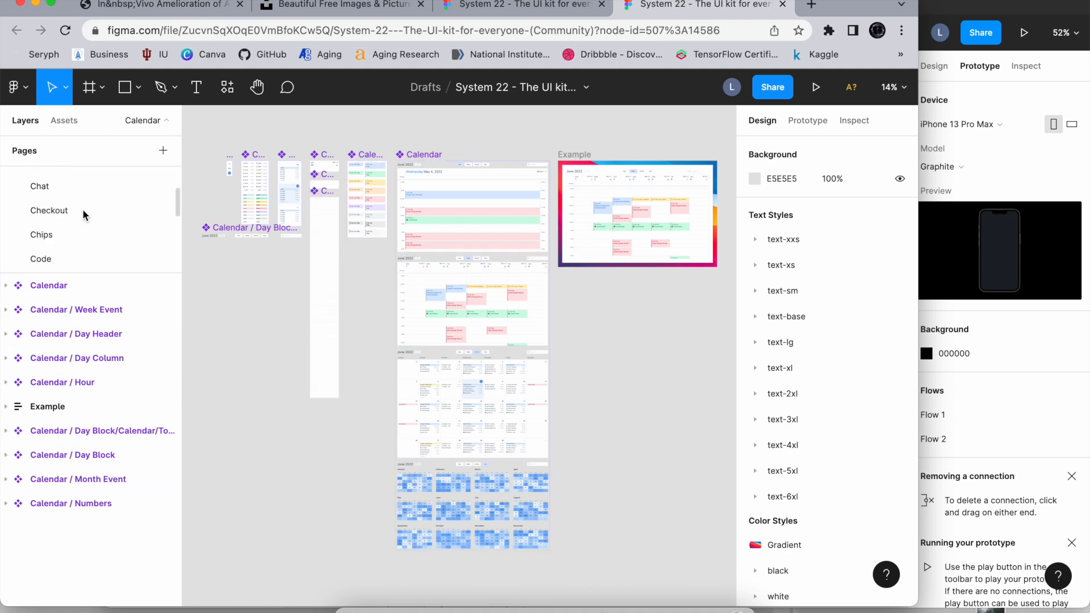
left_click(83, 209)
scroll(83, 212, "down", 5)
left_click(83, 214)
scroll(83, 214, "down", 3)
left_click(83, 233)
scroll(83, 234, "down", 3)
scroll(83, 234, "down", 2)
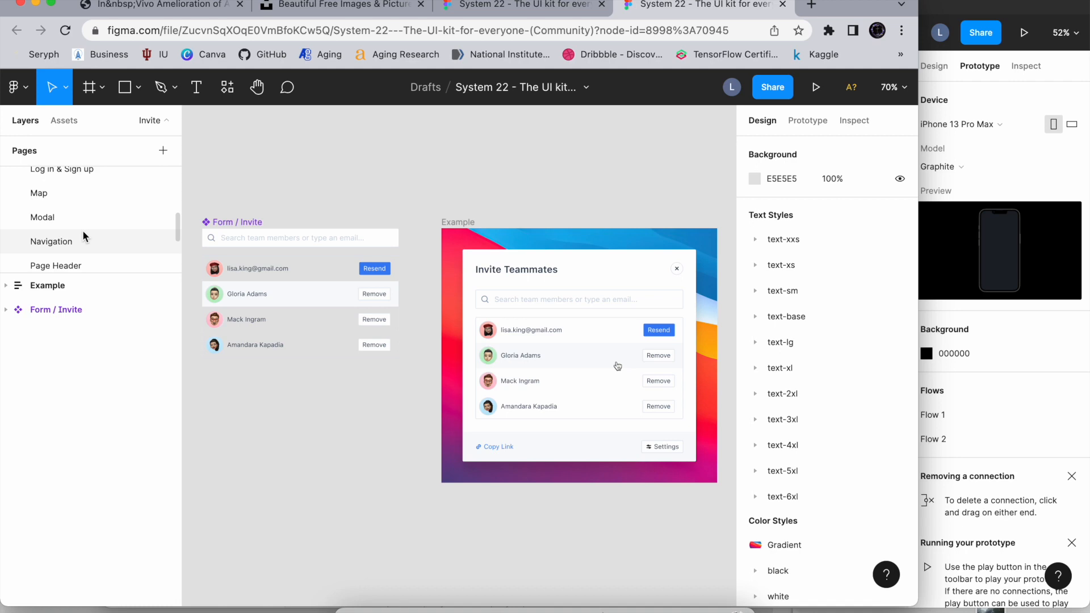
left_click(83, 239)
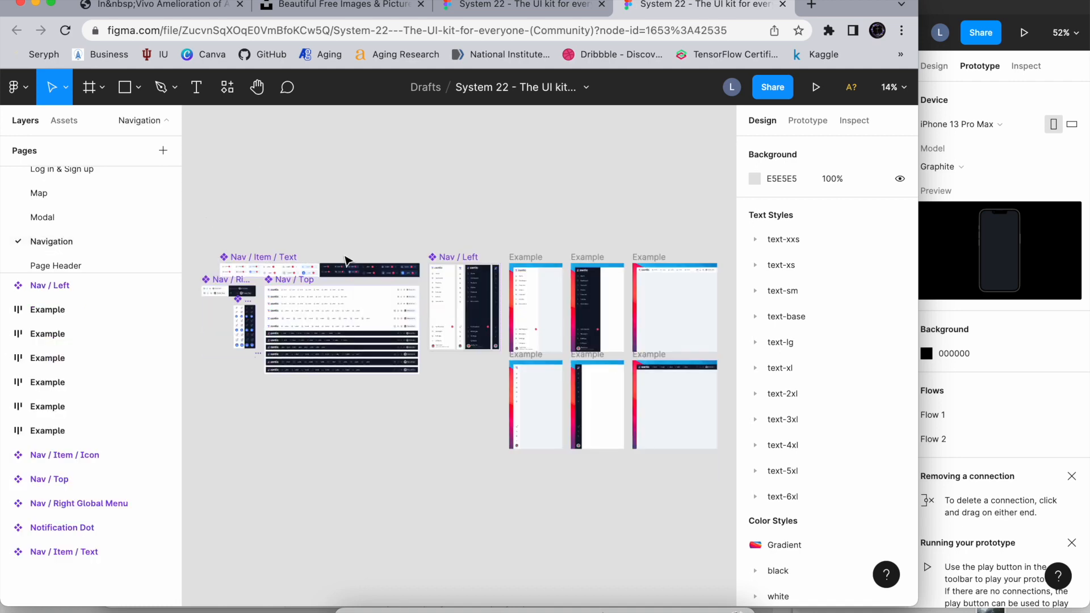
Close the System 22 kit copy and return to the portfolio frames in the Prototypes design file in Figma.
left_click(782, 4)
left_click(1032, 198)
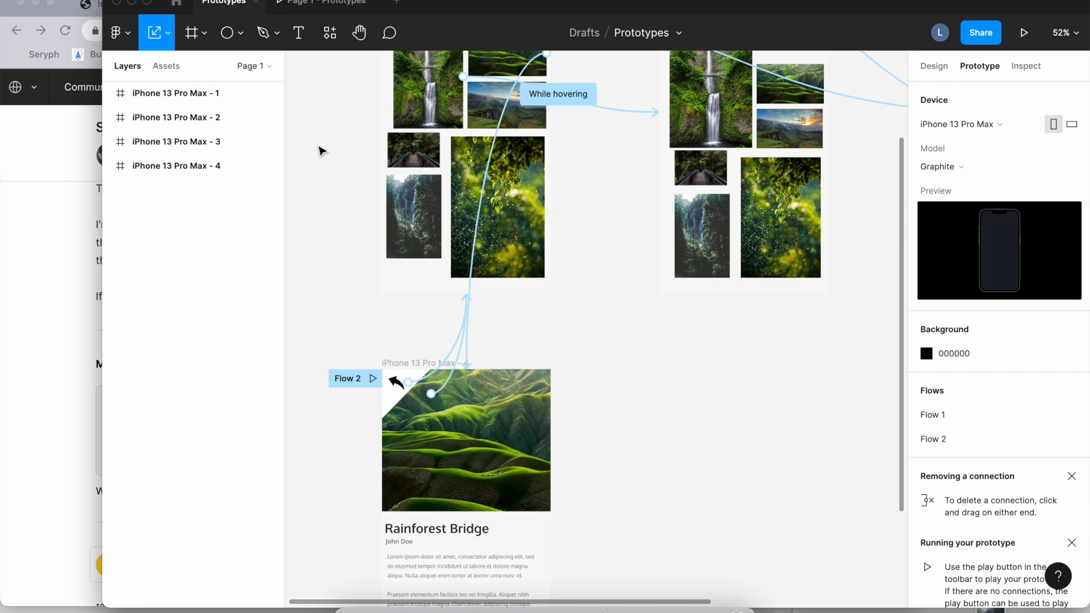
scroll(319, 151, "up", 5)
scroll(320, 150, "up", 1)
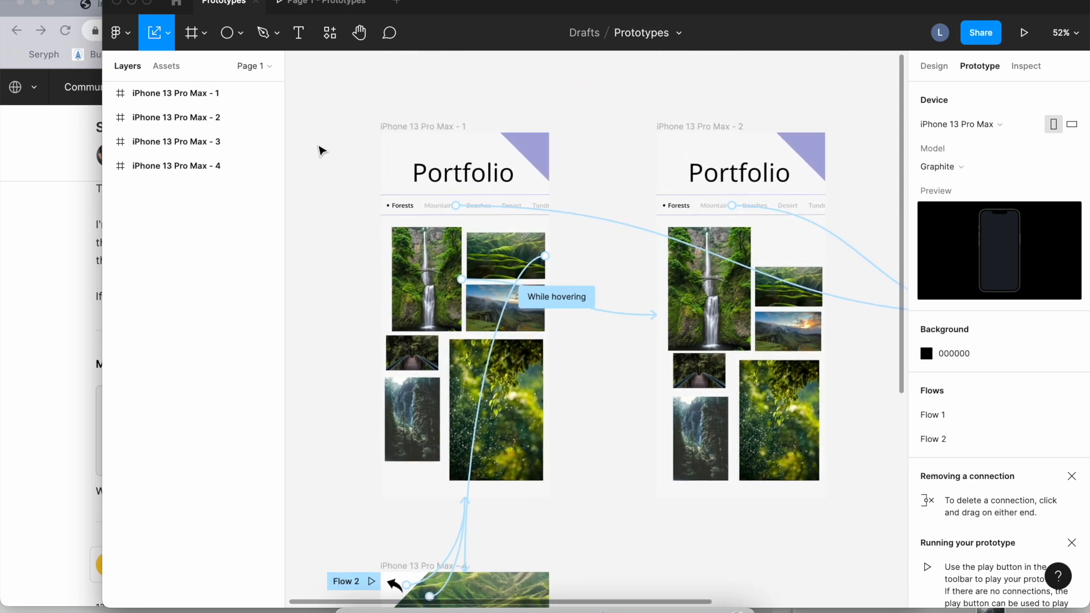
scroll(321, 150, "down", 2)
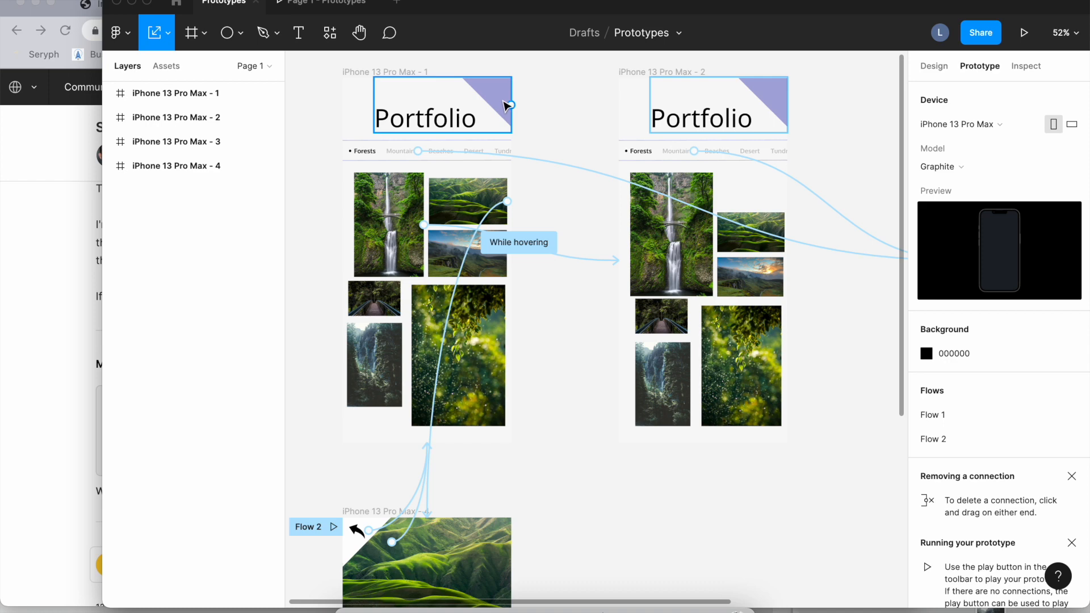
scroll(560, 138, "down", 3)
scroll(561, 139, "up", 3)
scroll(561, 139, "up", 2)
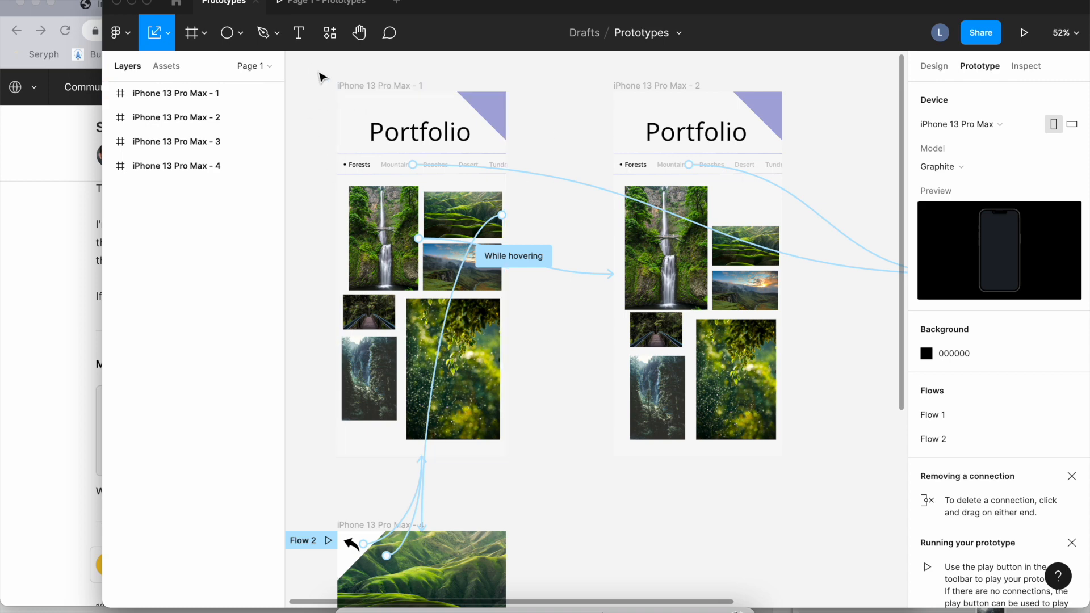
left_click_drag(785, 527, 284, 83)
left_click(324, 178)
scroll(323, 178, "right", 5)
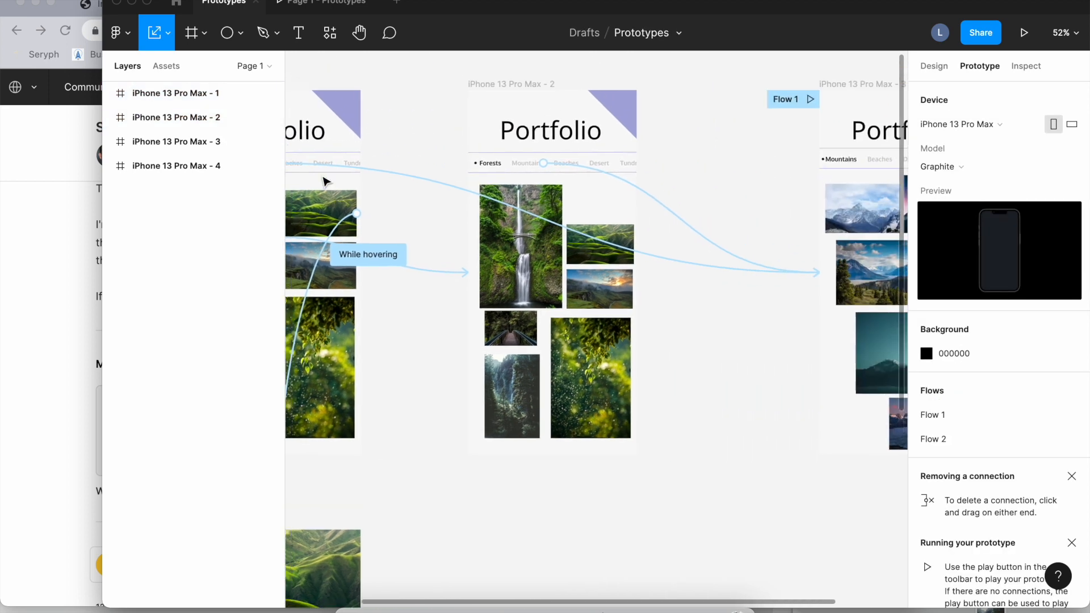